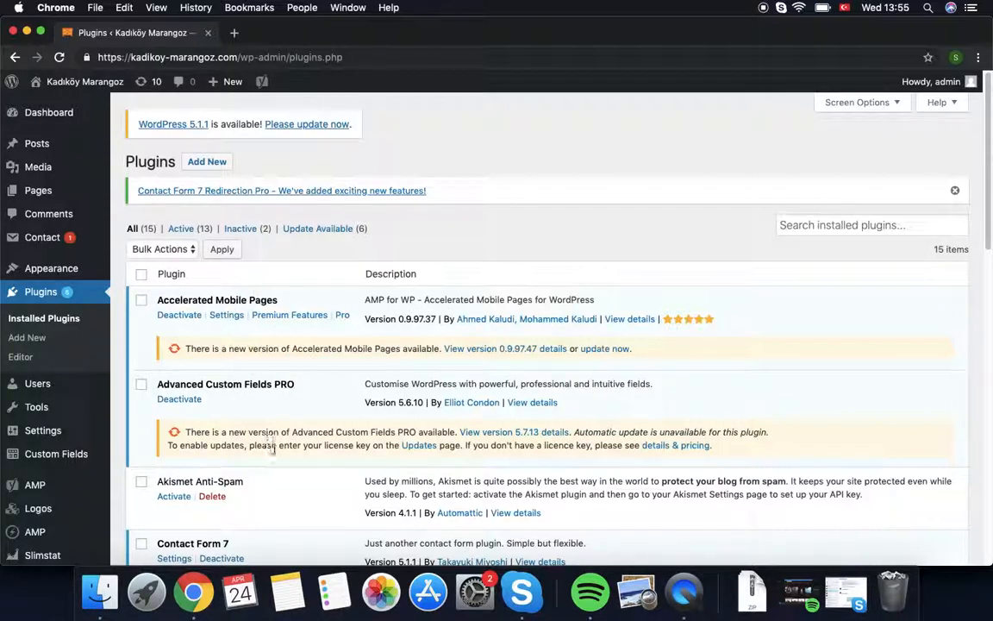
Step: Go from the Installed Plugins list to the Add Plugins page
scroll(276, 422, "down", 8)
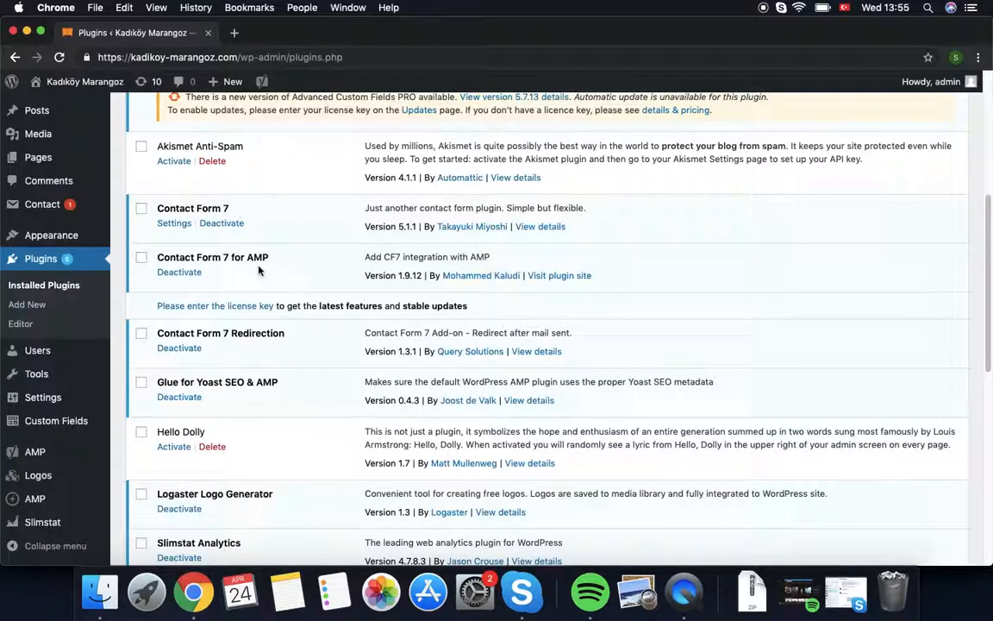
scroll(204, 270, "down", 10)
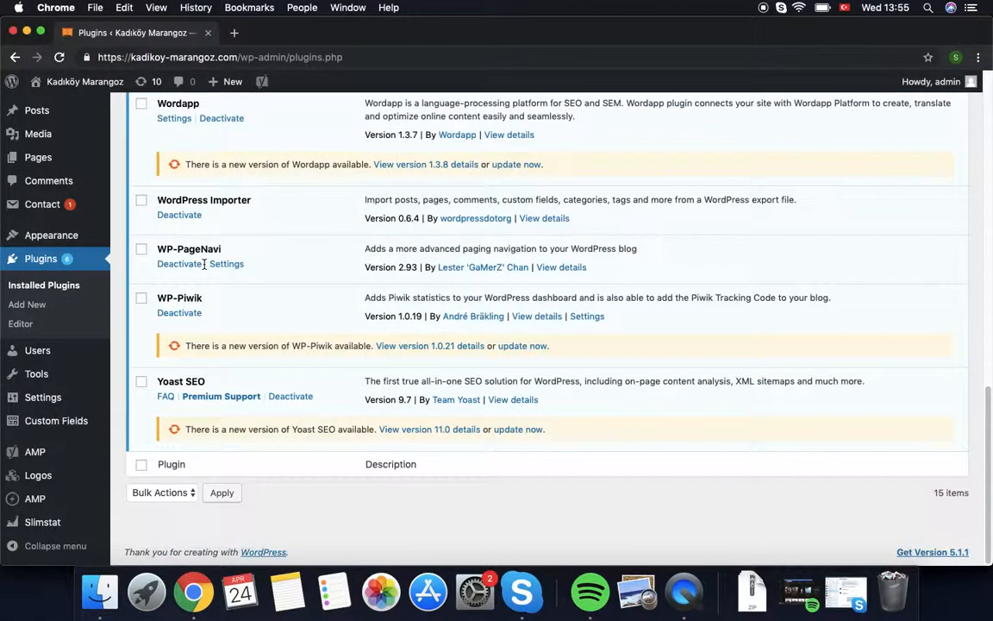
scroll(191, 211, "up", 15)
left_click(211, 161)
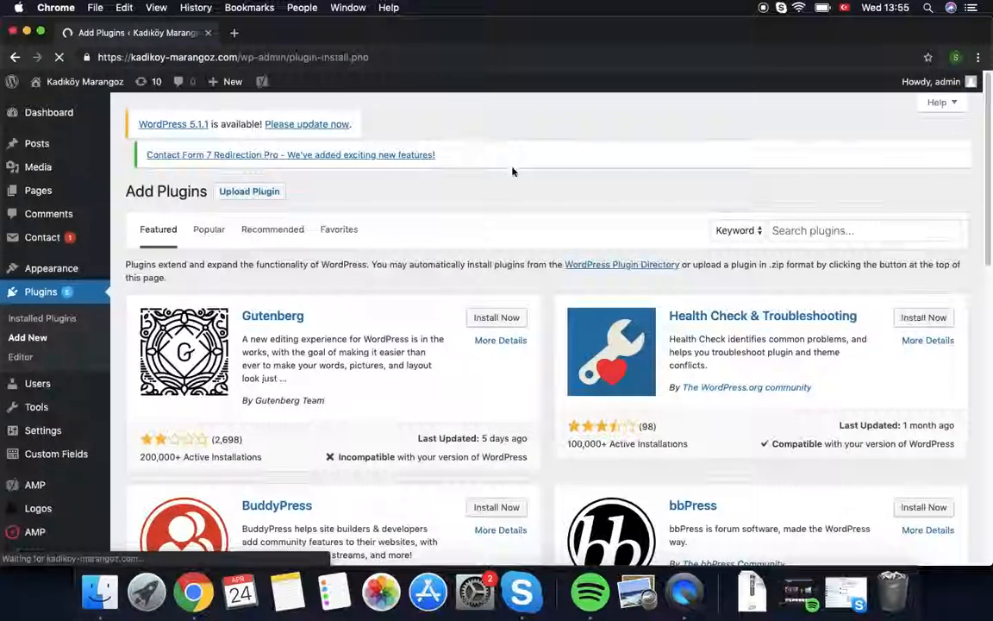
Step: Choose amp-cf7.zip from Downloads in the Upload Plugin form, then return to Installed Plugins
left_click(250, 163)
left_click(457, 327)
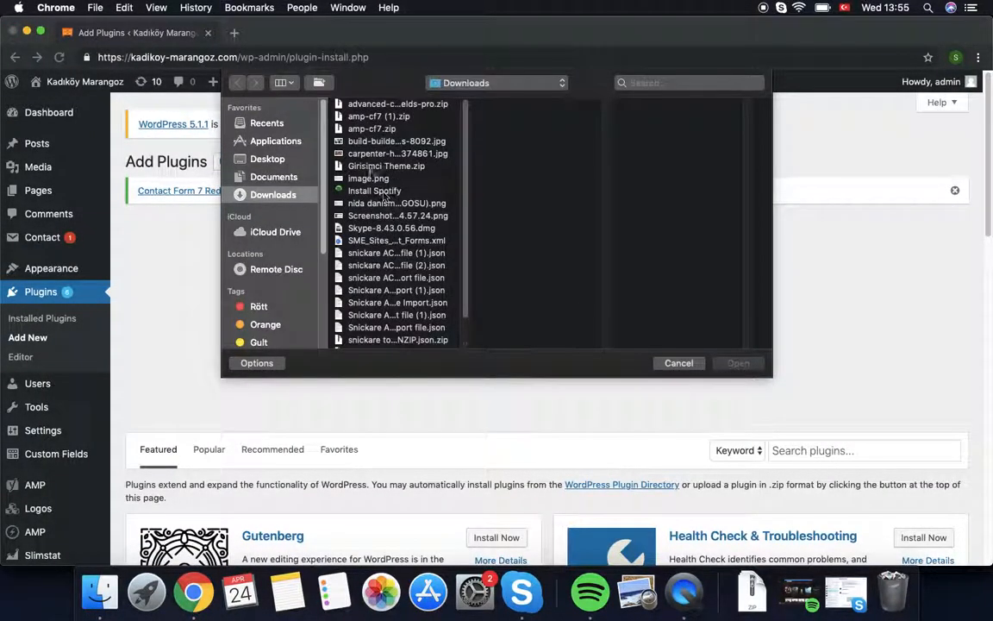
left_click(375, 129)
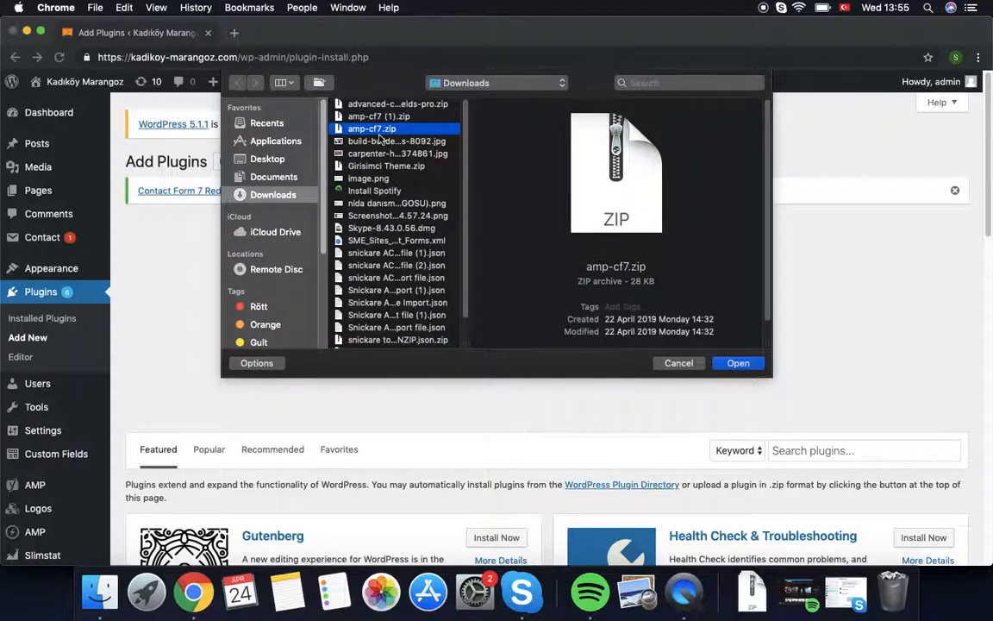
left_click(738, 362)
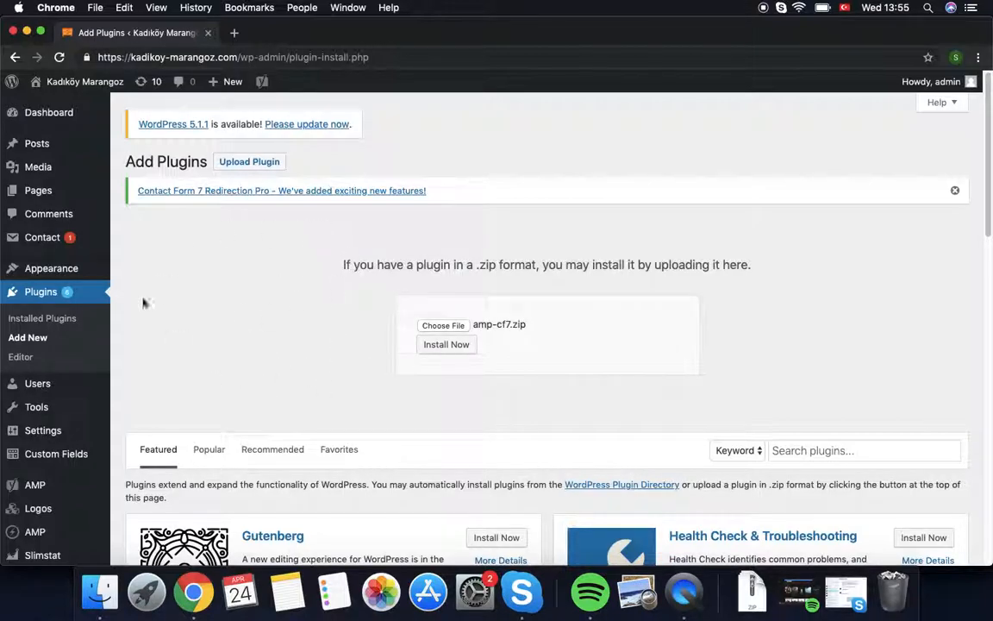
left_click(42, 294)
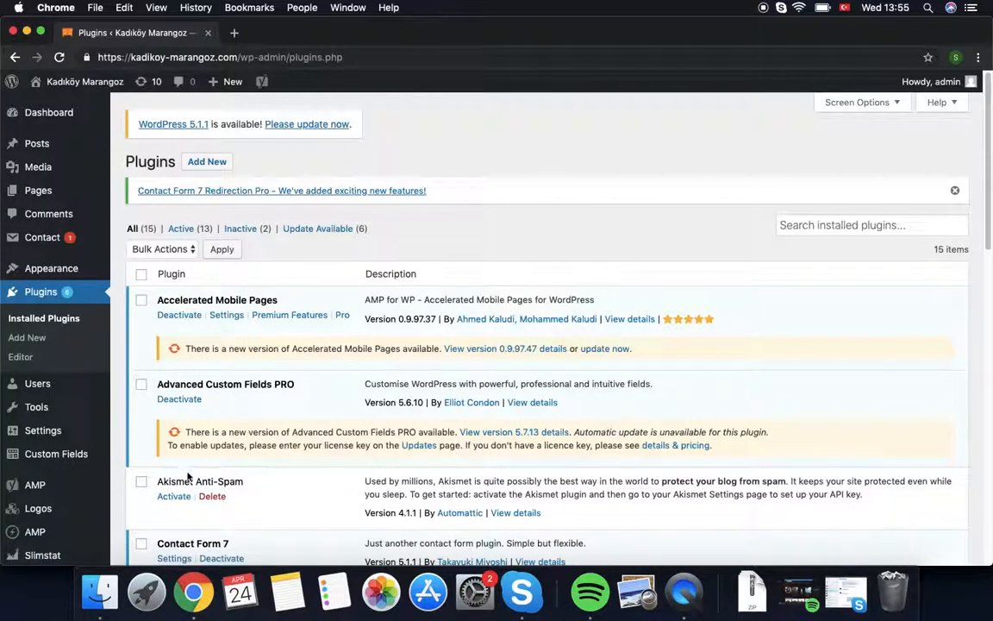
Step: Open AMP's Import / Export options from the AMP sidebar flyout
scroll(204, 480, "down", 3)
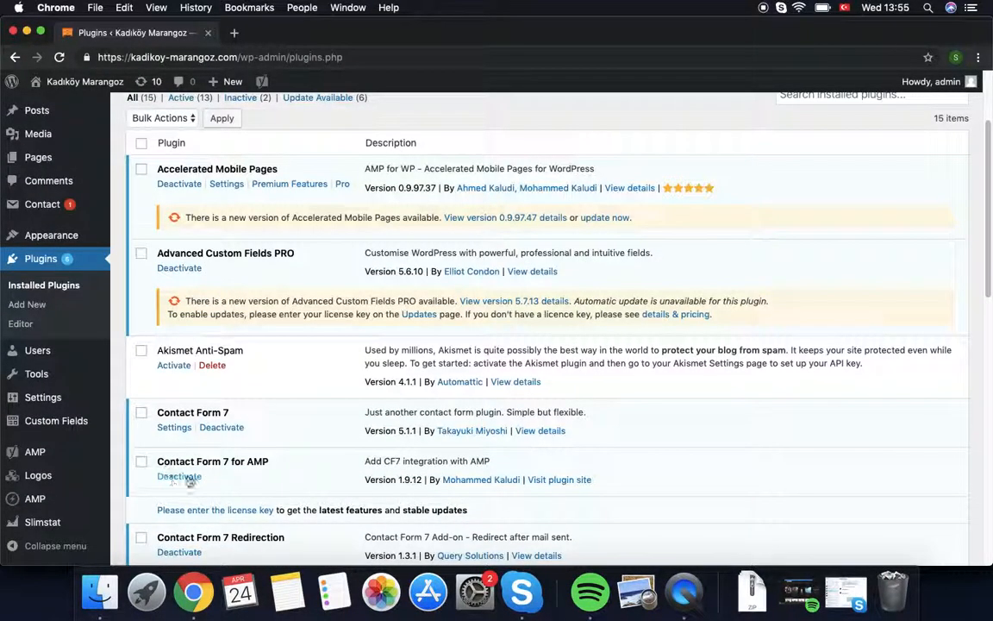
scroll(238, 490, "down", 10)
mouse_move(104, 378)
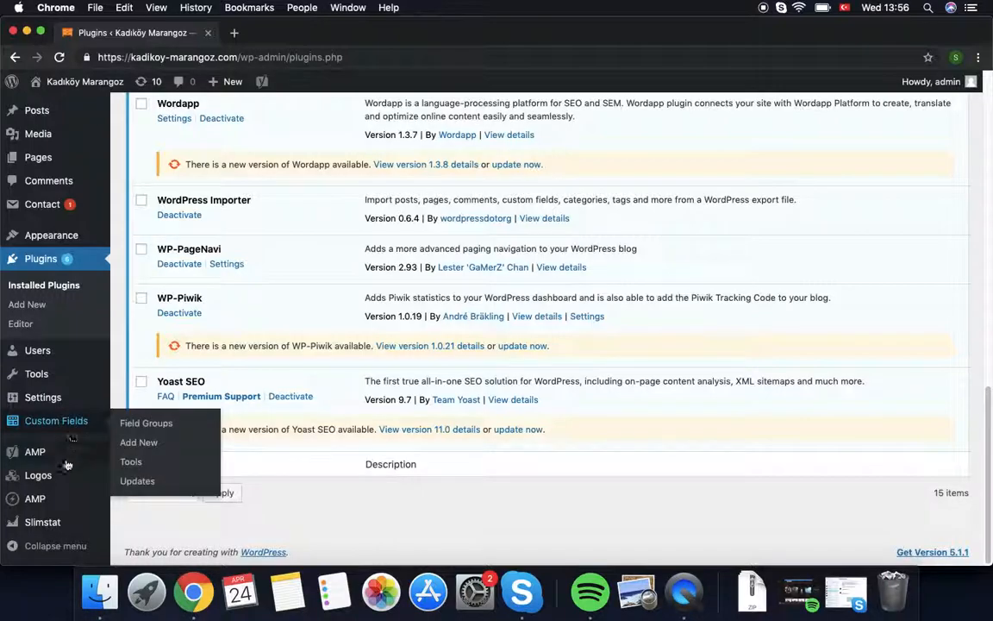
mouse_move(39, 498)
left_click(132, 477)
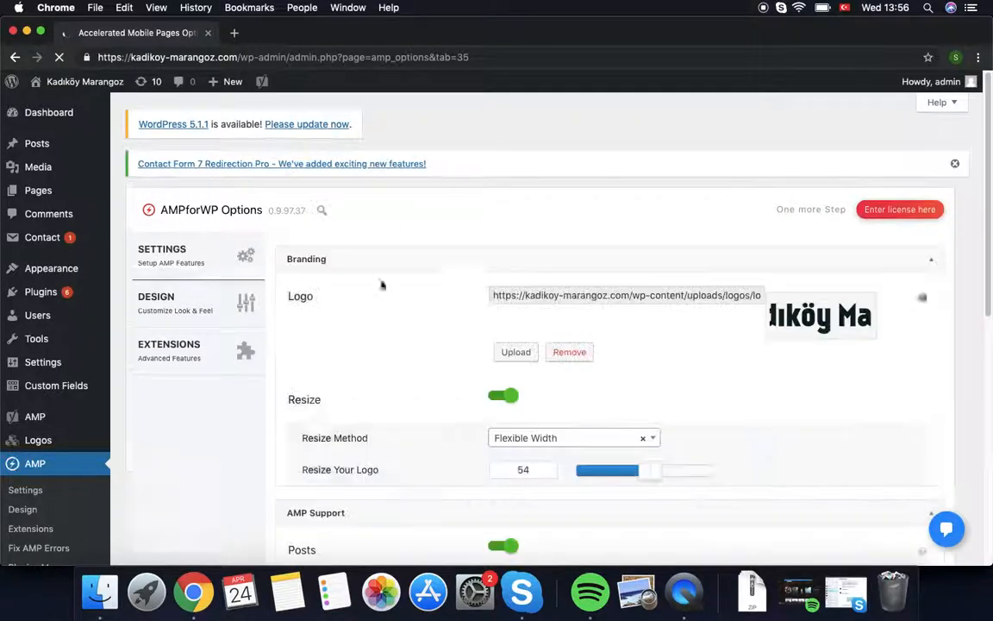
Step: View the AMP Import / Export tab's Import from URL option, then go to AMP Settings
scroll(41, 516, "down", 3)
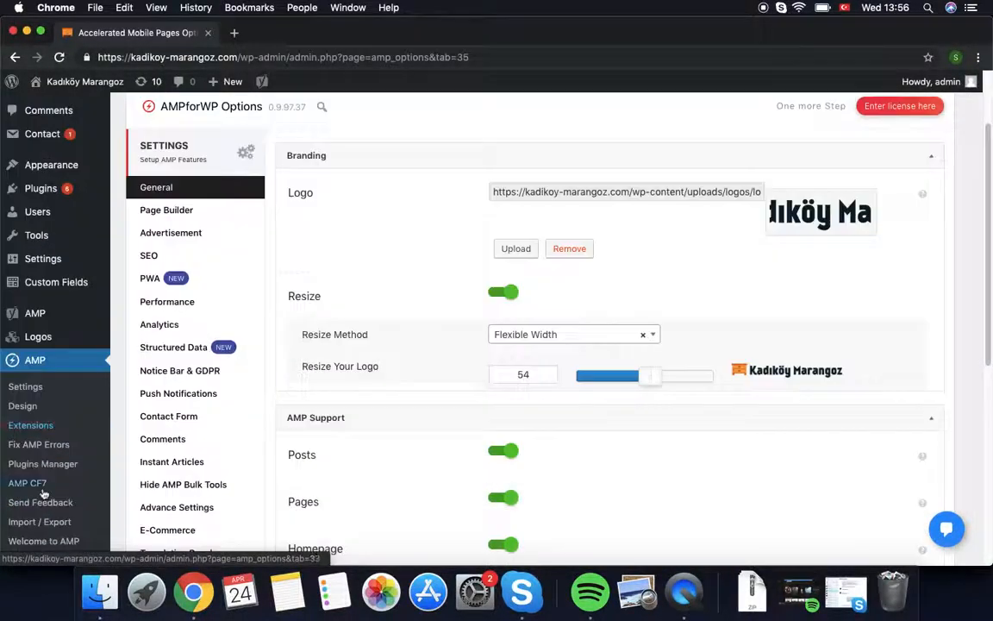
left_click(41, 522)
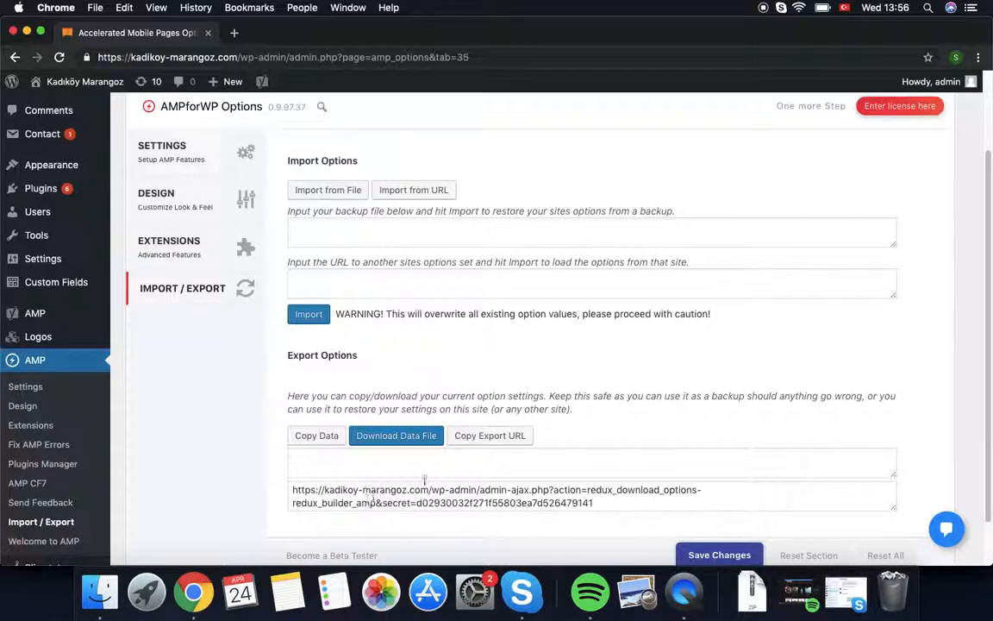
left_click(415, 191)
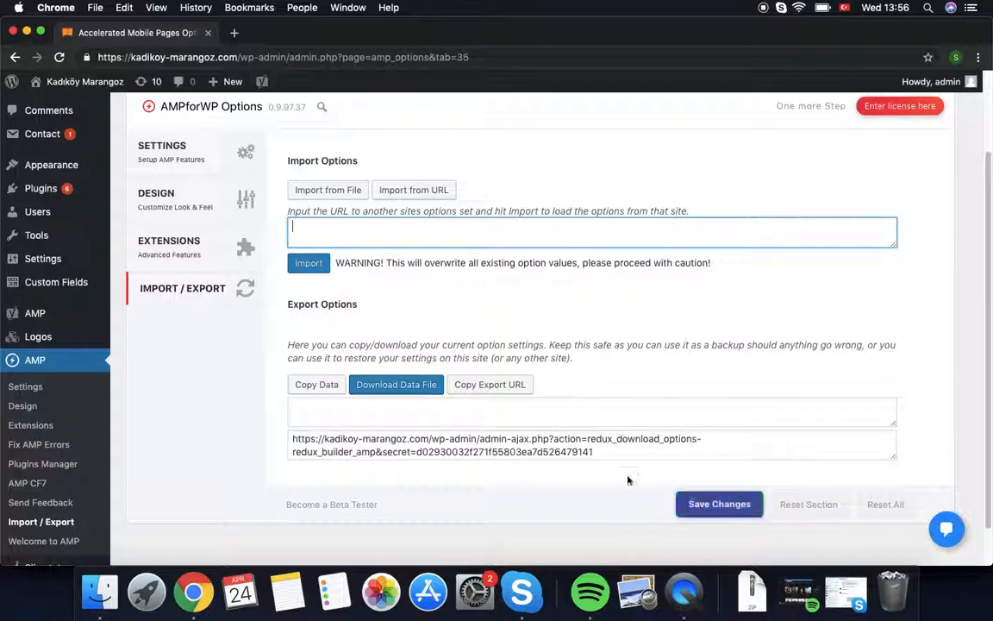
scroll(663, 466, "down", 2)
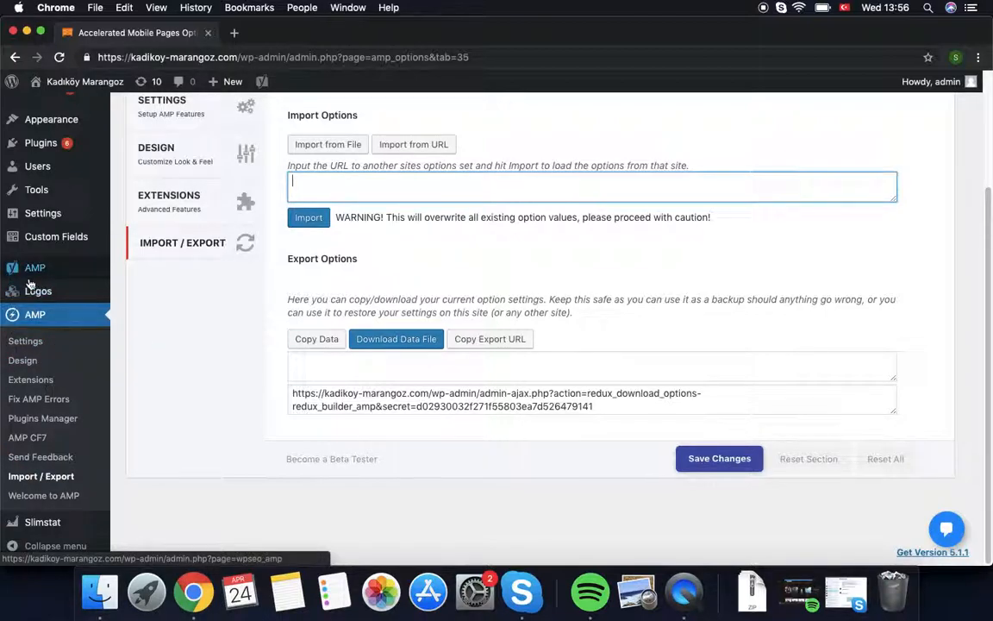
left_click(25, 342)
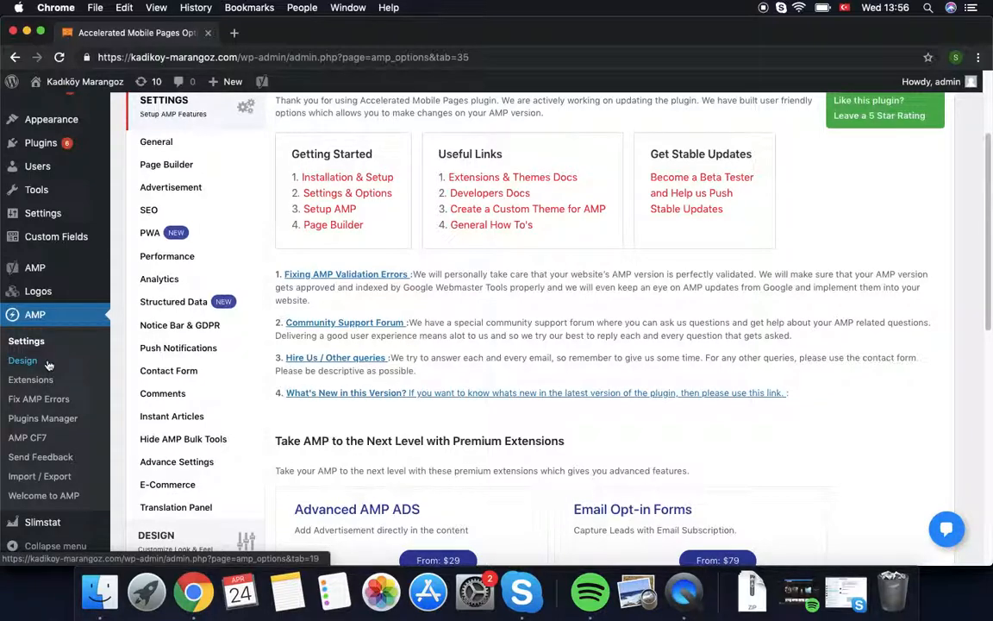
Step: In AMP General settings, resize the logo from 54 to 33 and save
left_click(154, 143)
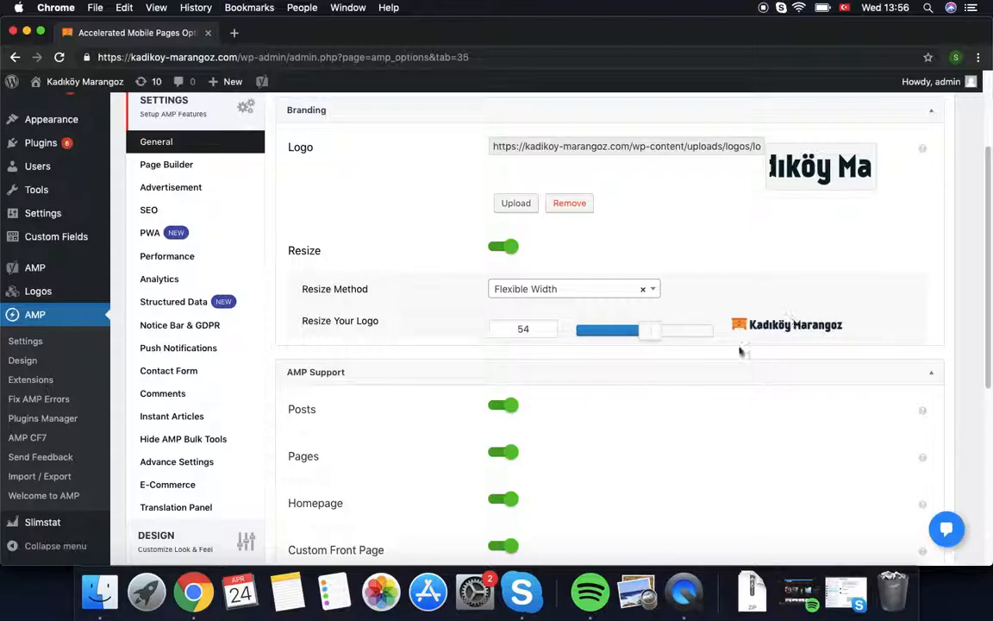
left_click_drag(653, 338, 625, 337)
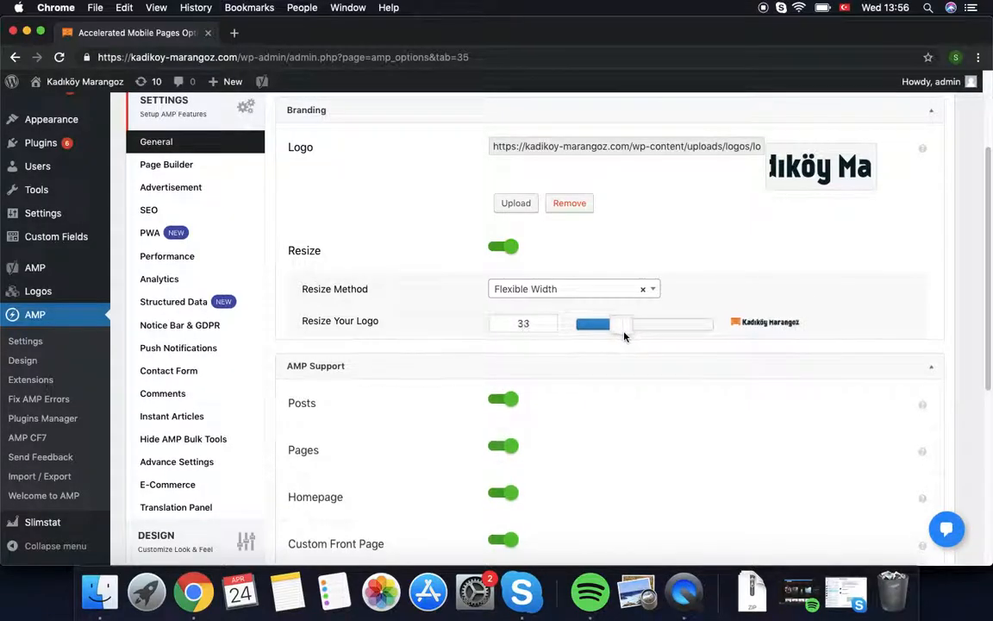
scroll(725, 448, "down", 5)
left_click(714, 500)
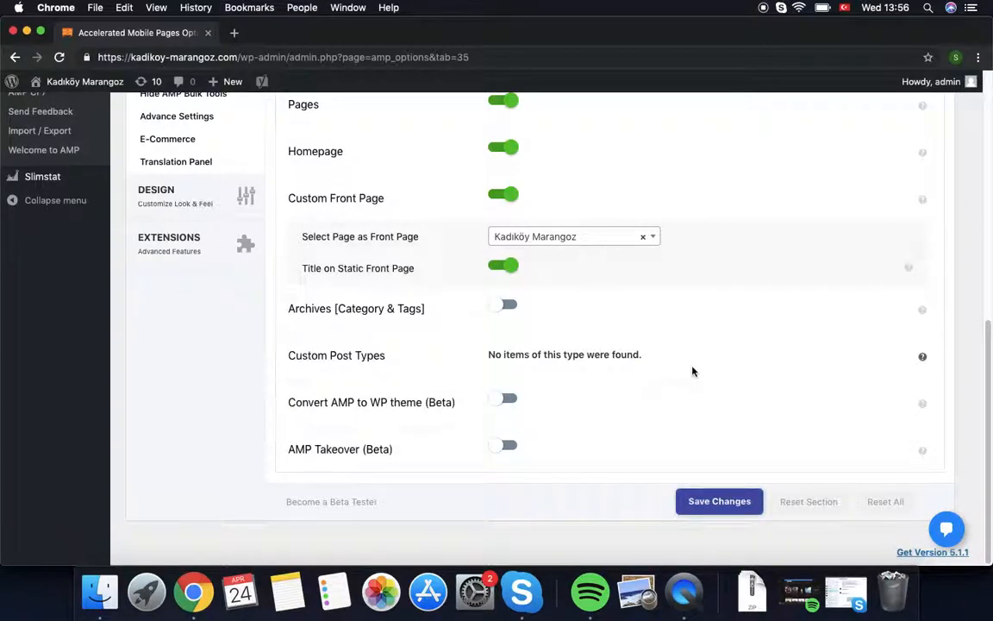
Step: Check the AMP front page dropdown and save the General settings again
scroll(694, 372, "up", 5)
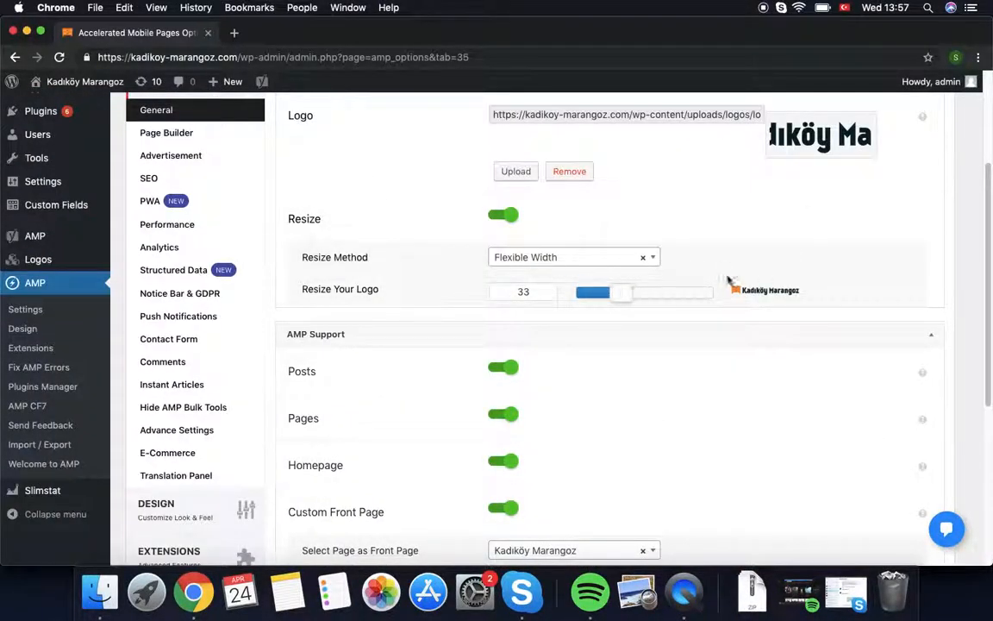
scroll(623, 515, "down", 3)
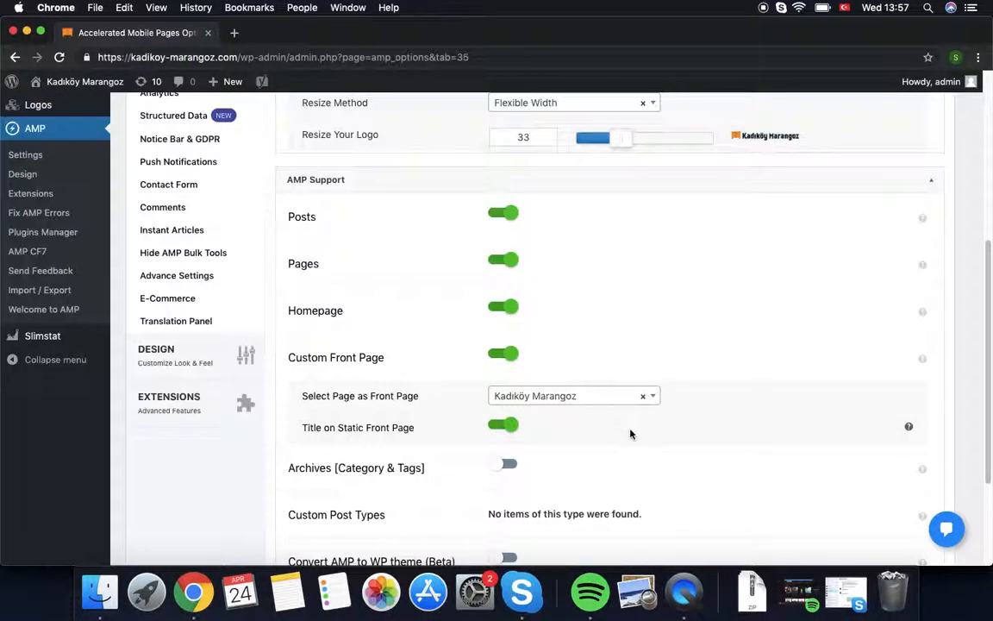
left_click(569, 397)
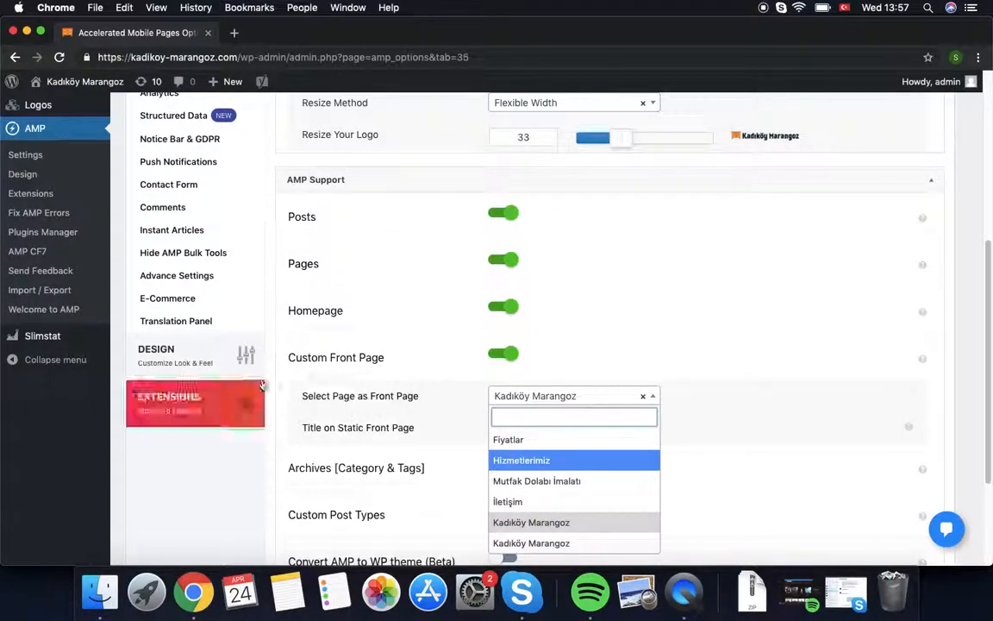
scroll(910, 371, "down", 3)
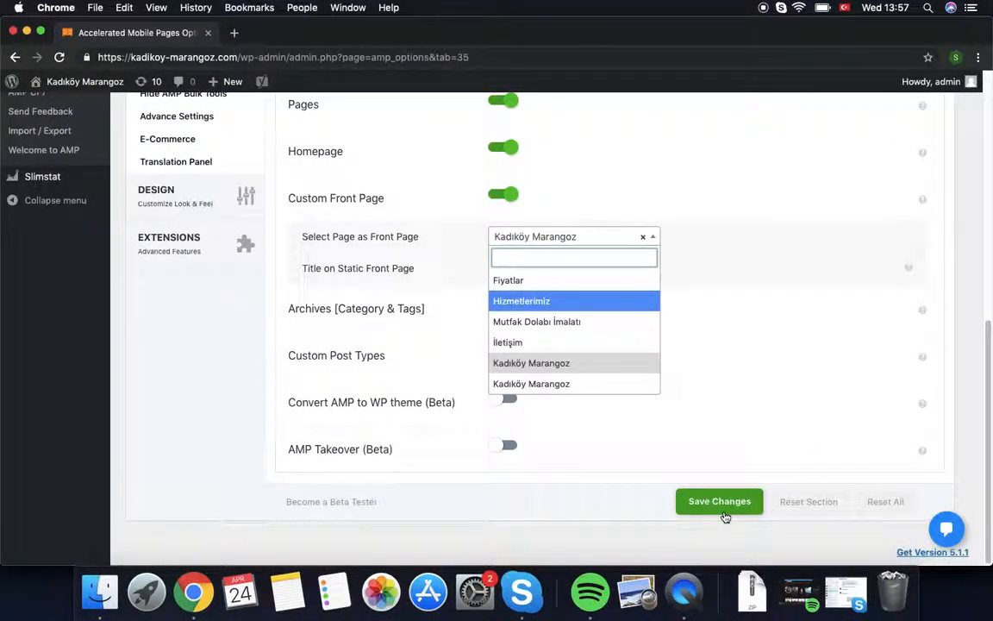
left_click(712, 514)
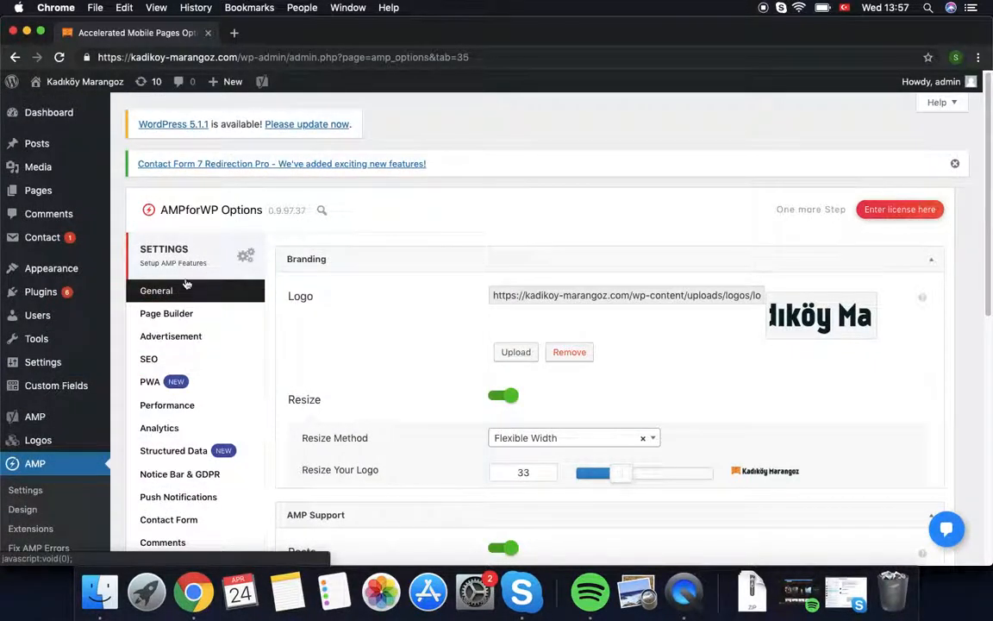
scroll(192, 271, "down", 5)
left_click(182, 287)
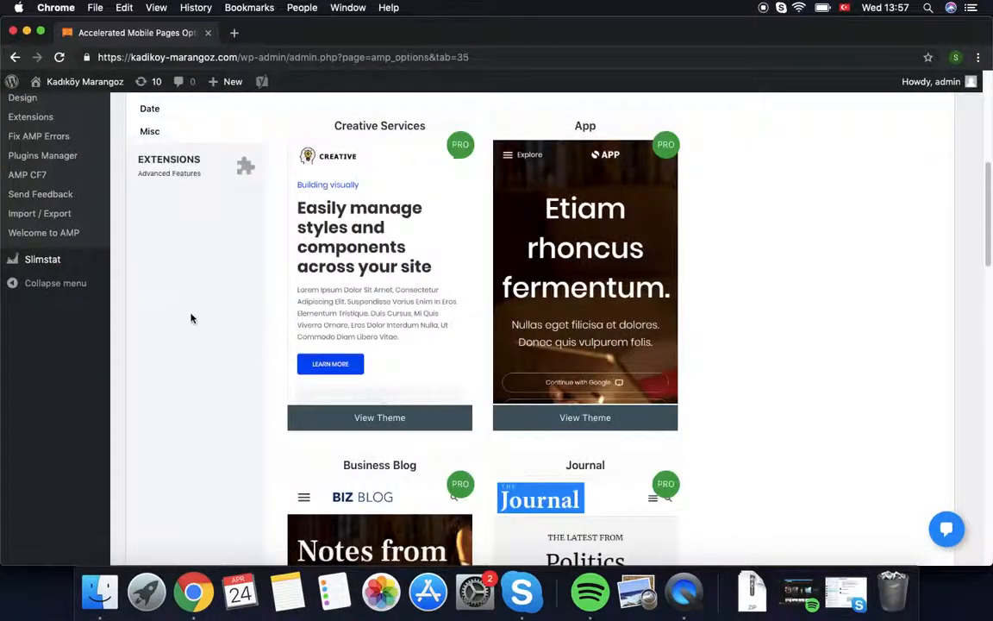
scroll(198, 332, "down", 4)
scroll(200, 334, "up", 7)
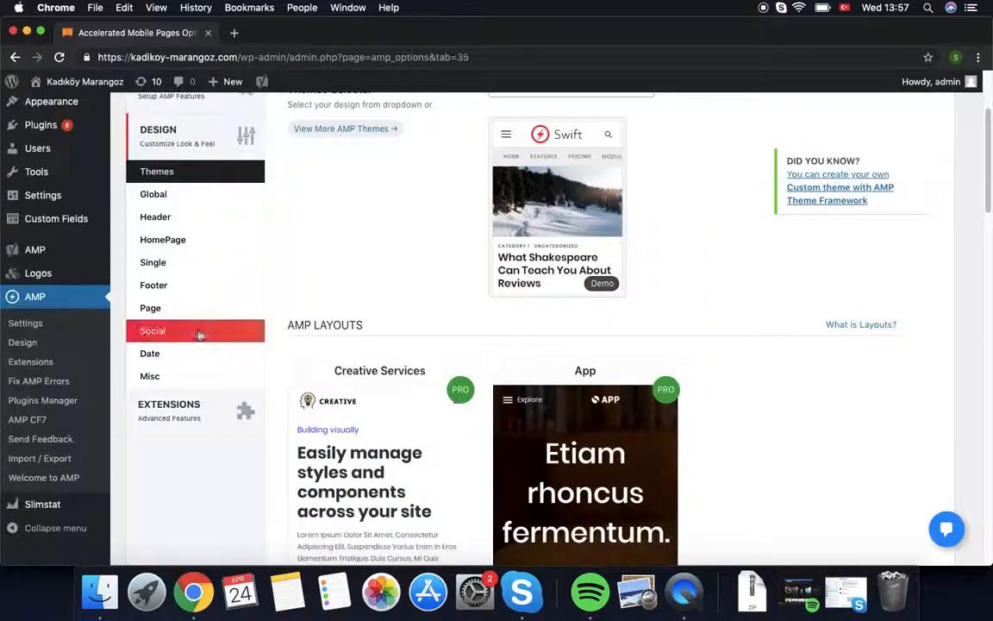
left_click(159, 222)
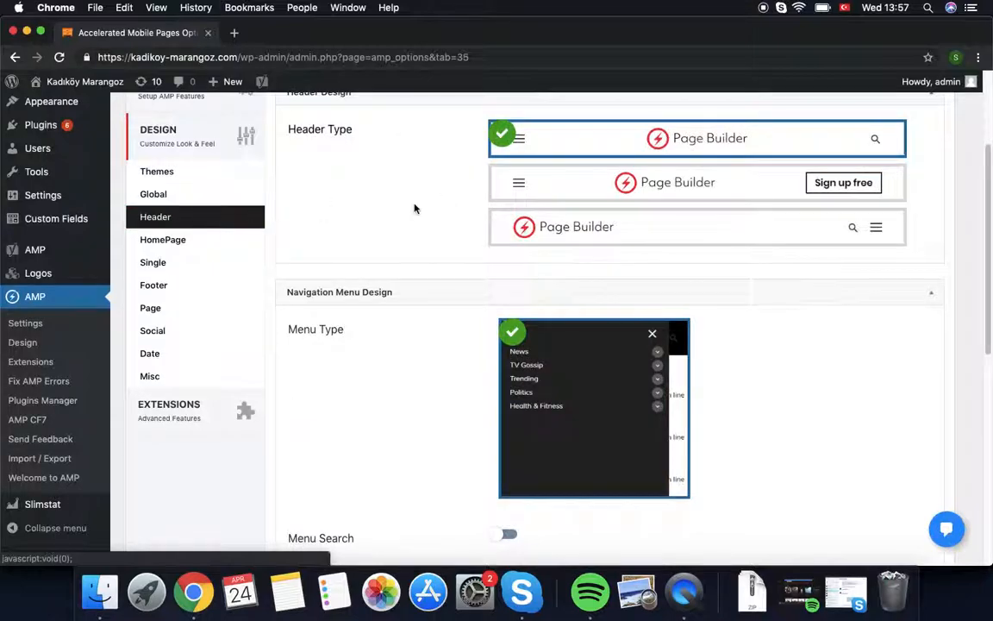
scroll(469, 348, "down", 3)
scroll(603, 314, "up", 5)
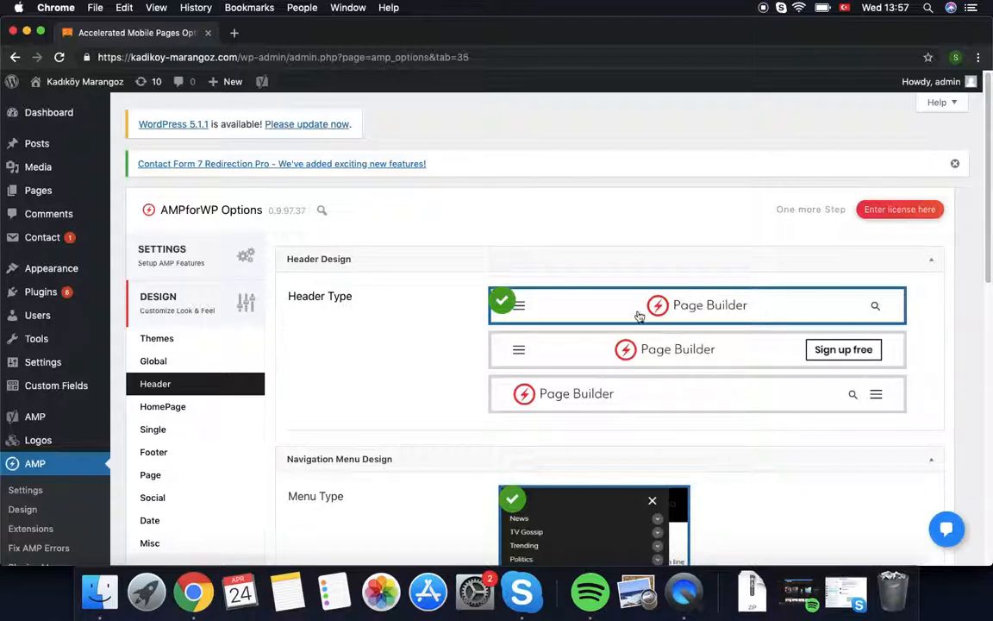
scroll(683, 439, "down", 1)
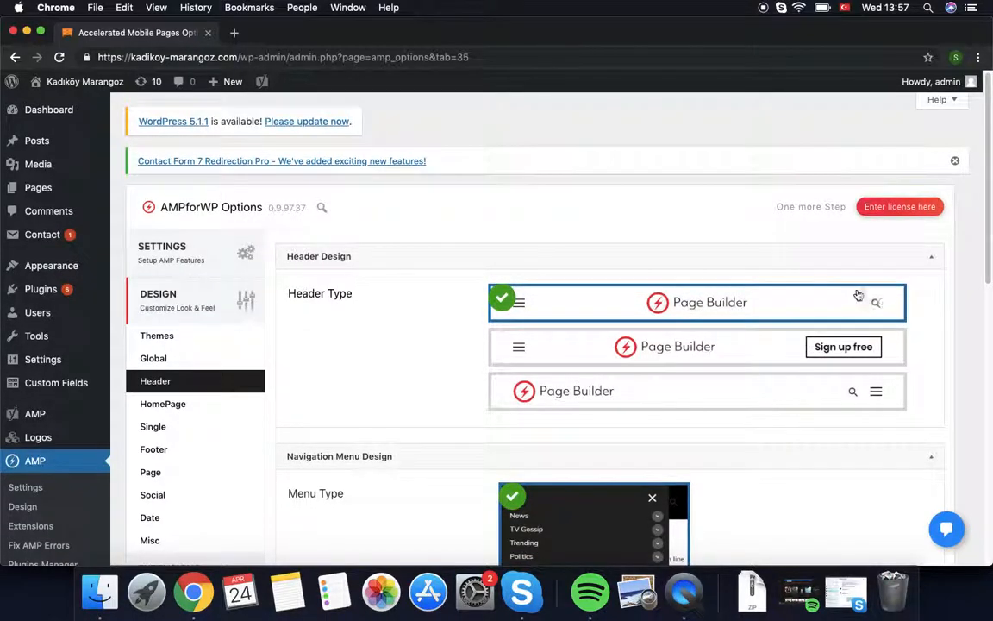
scroll(760, 431, "down", 10)
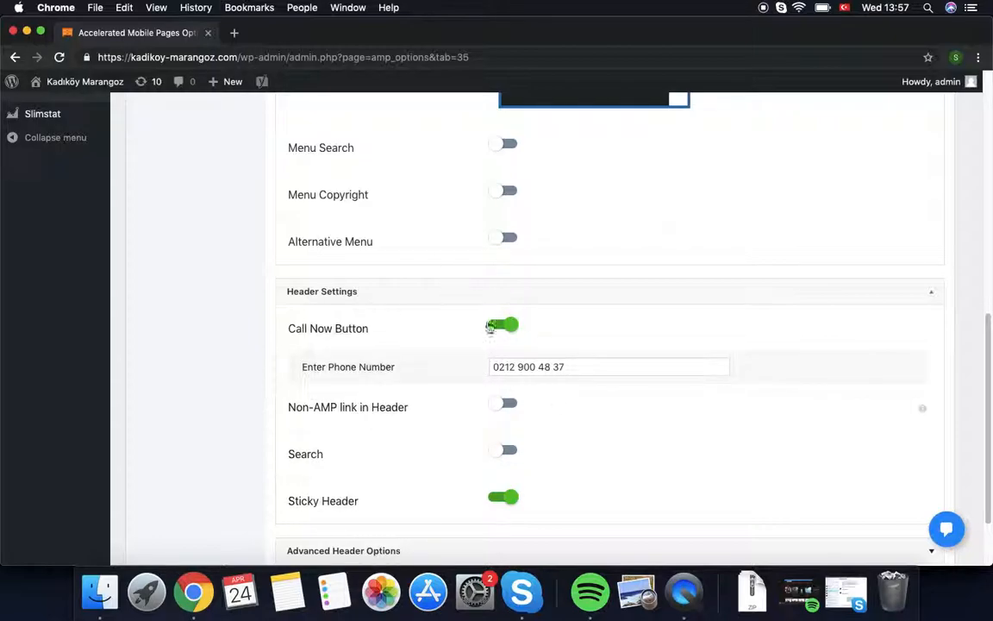
scroll(543, 446, "down", 1)
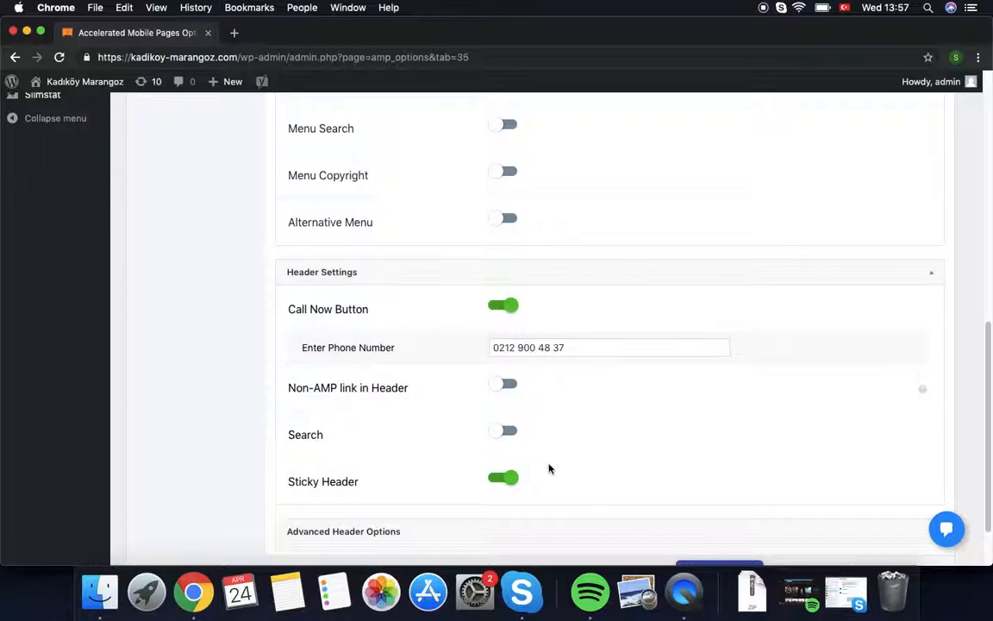
scroll(479, 507, "down", 1)
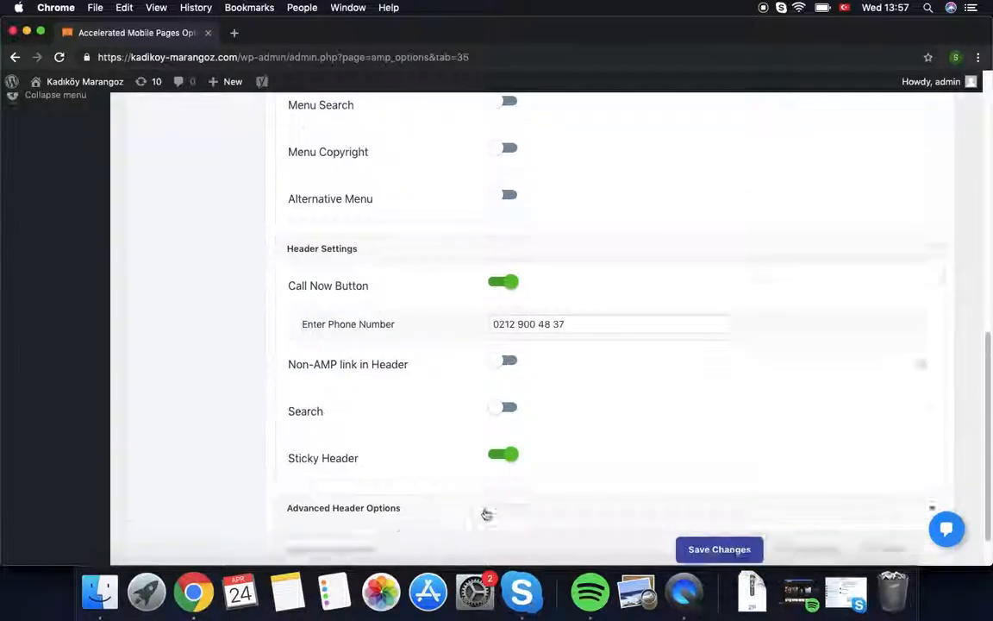
scroll(487, 514, "down", 1)
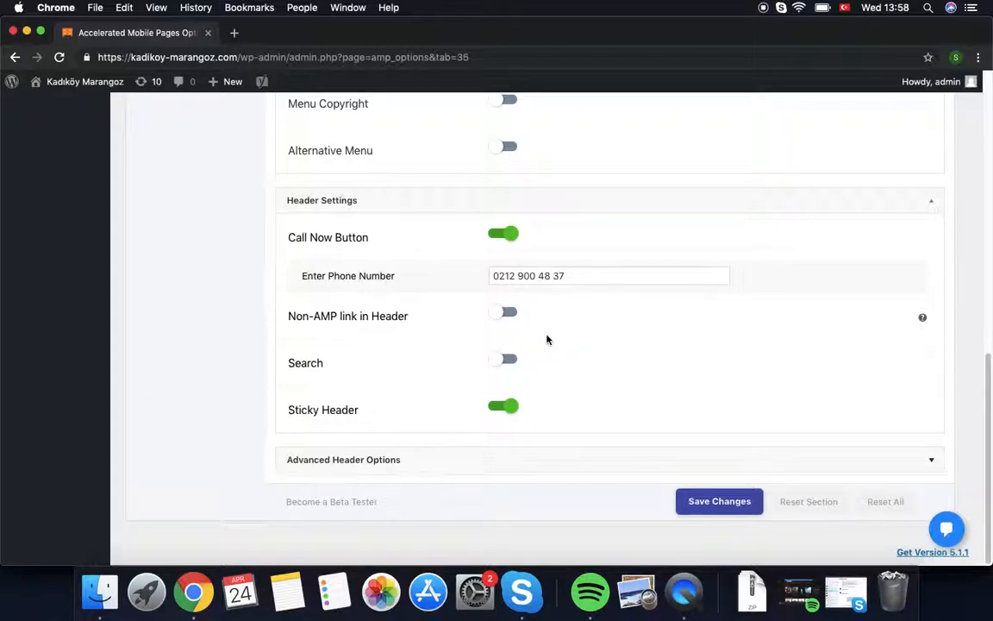
Step: Open the AMP Design > Global settings
scroll(143, 264, "up", 8)
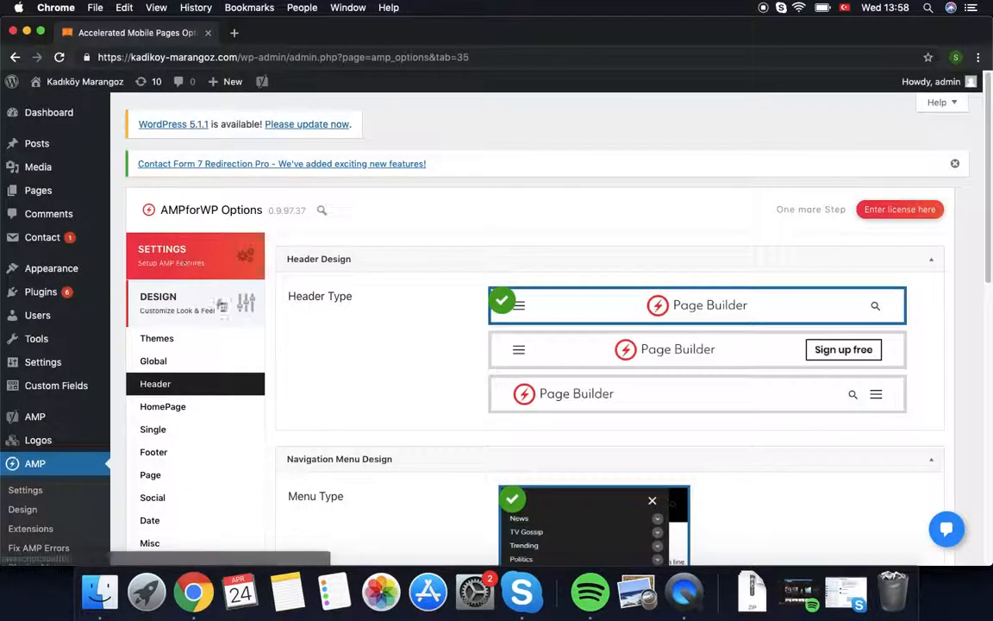
scroll(211, 294, "down", 3)
scroll(196, 285, "up", 1)
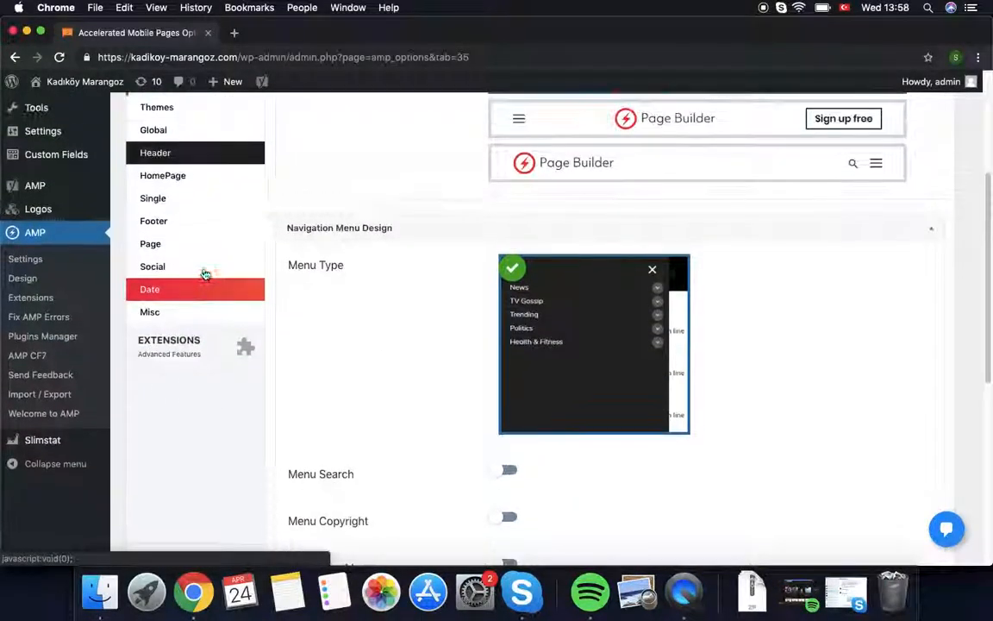
left_click(158, 132)
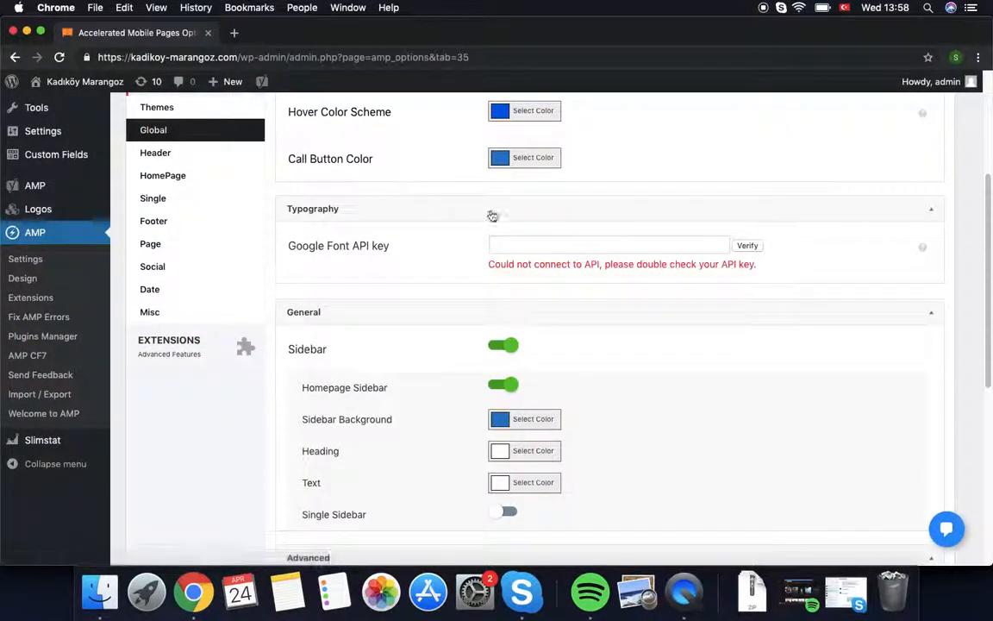
scroll(505, 215, "down", 4)
scroll(513, 233, "up", 8)
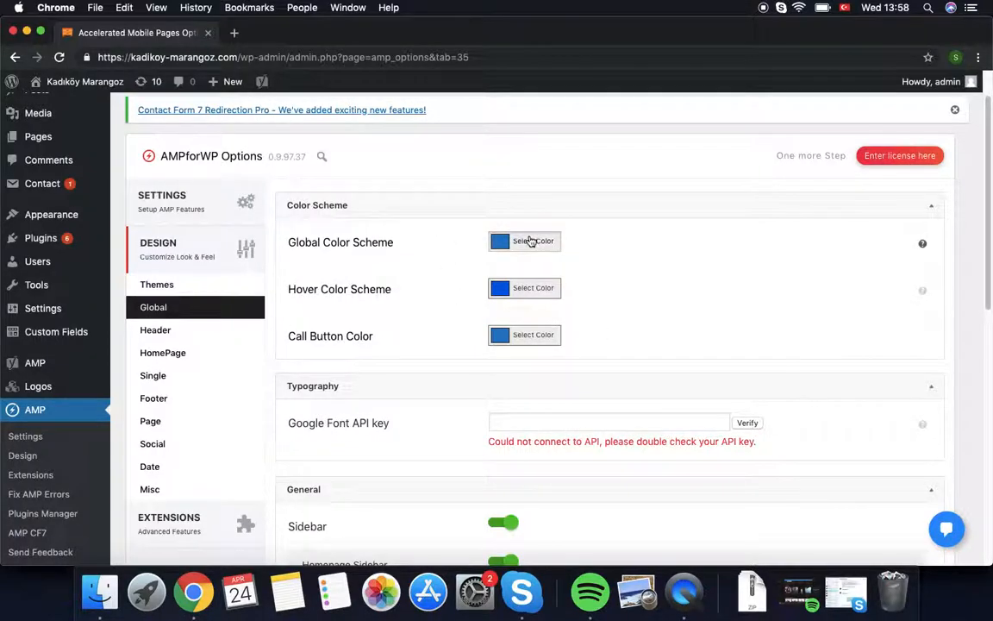
Step: Check the Global Color Scheme hex #0279c5 without changing it, then review the Custom CSS
left_click(500, 244)
left_click_drag(540, 382, 504, 382)
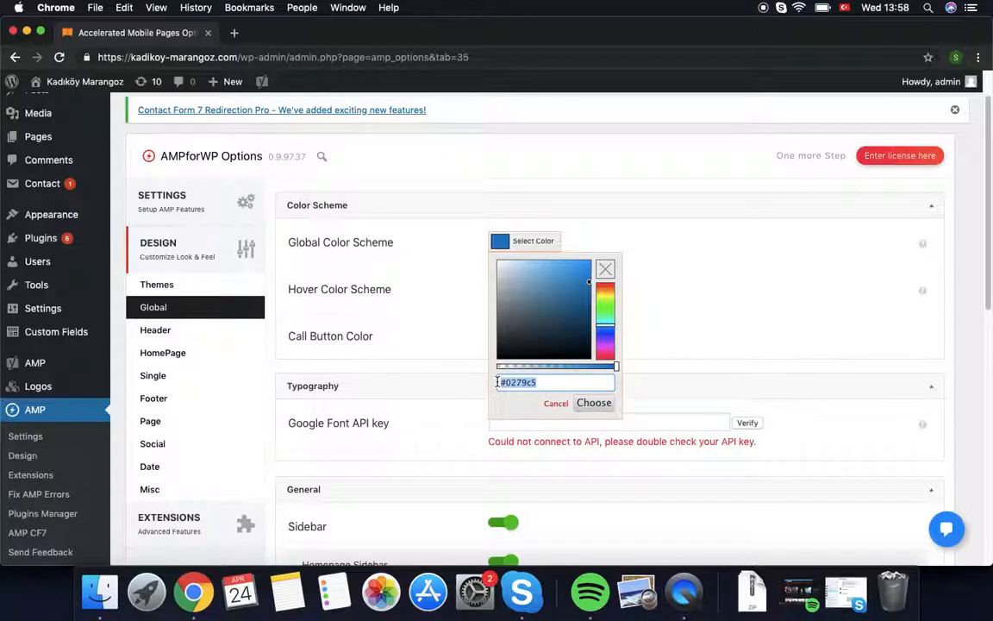
left_click(578, 213)
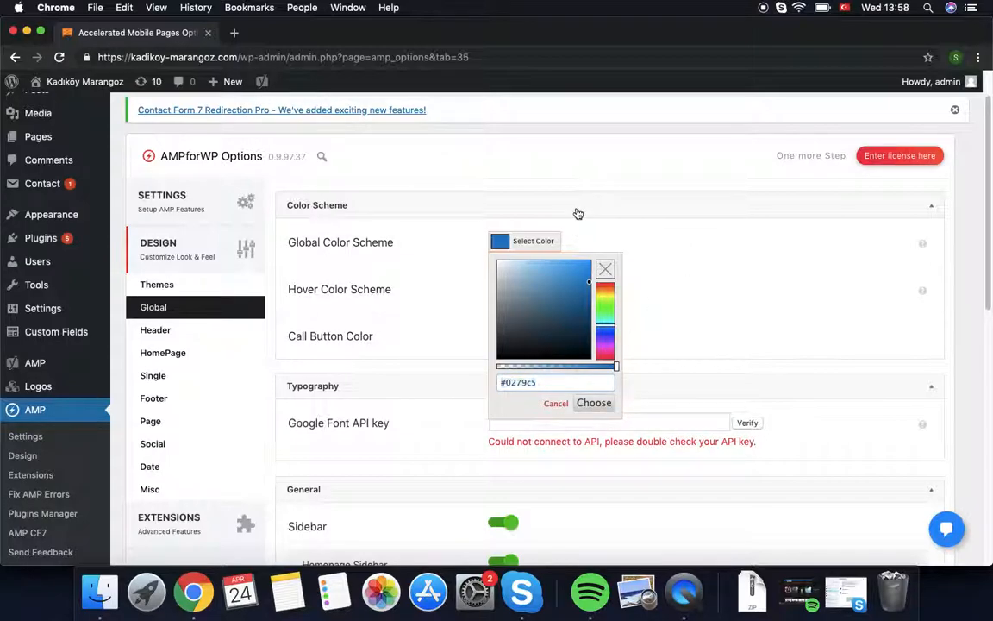
left_click(466, 214)
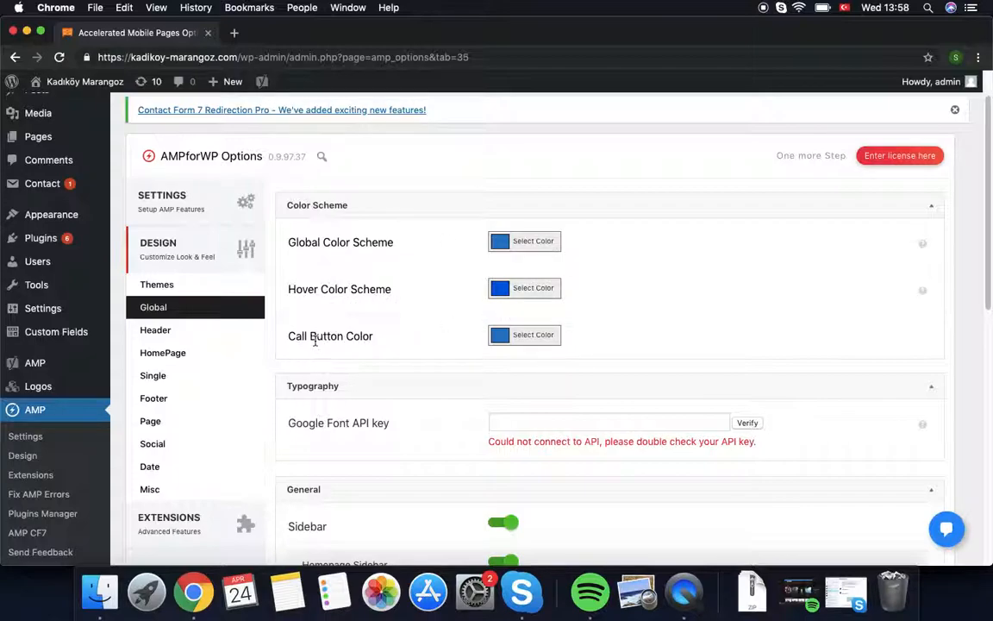
scroll(427, 396, "down", 5)
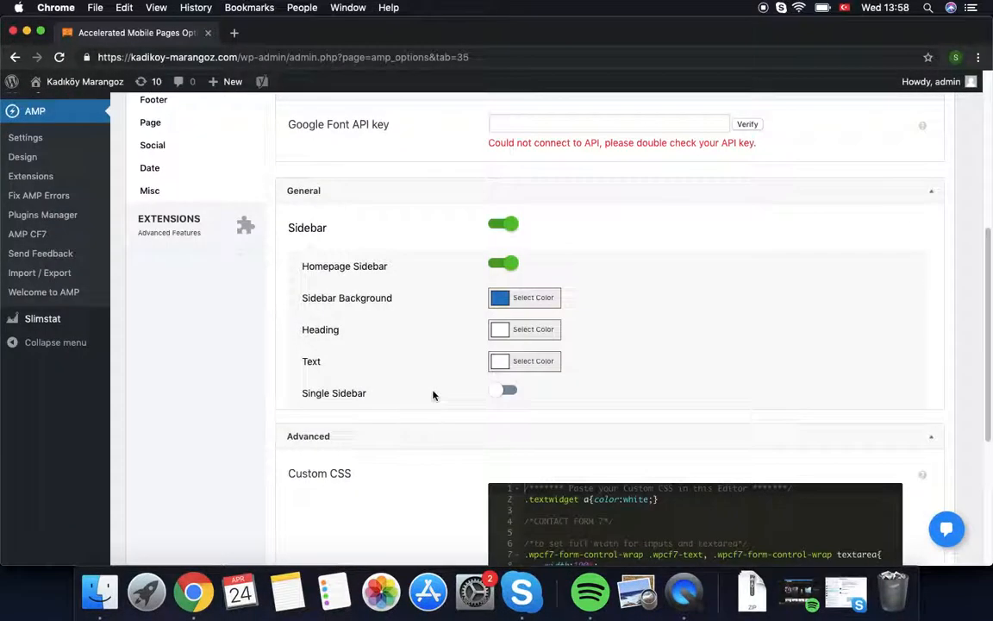
scroll(446, 393, "down", 3)
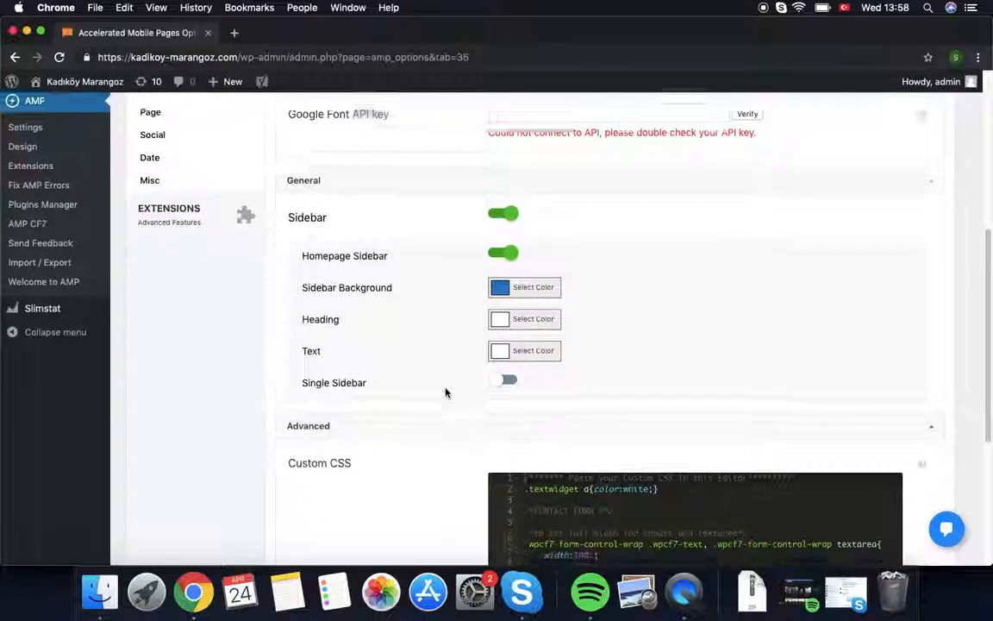
scroll(576, 412, "down", 1)
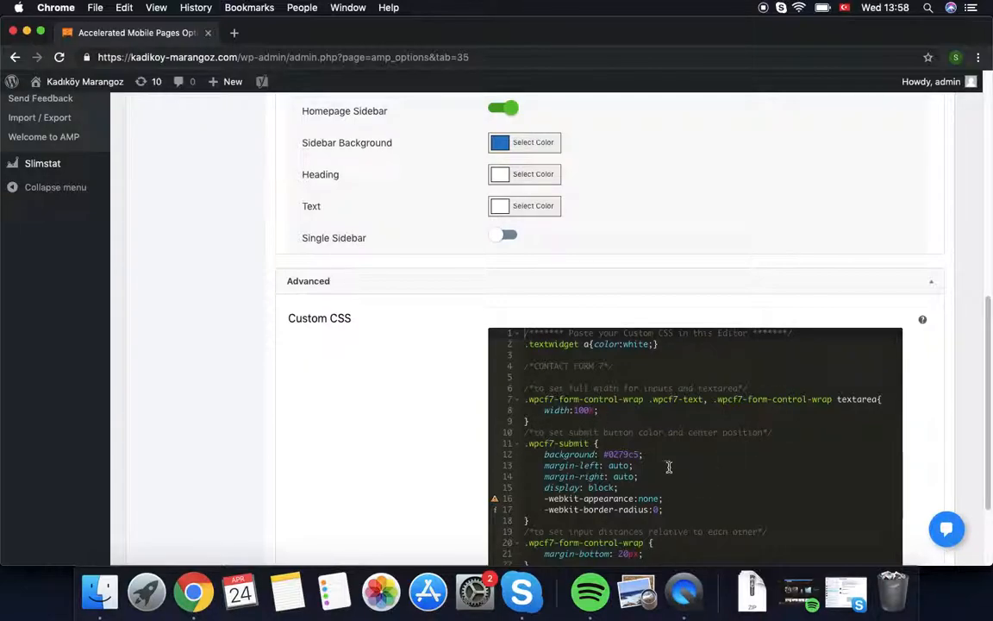
double_click(619, 452)
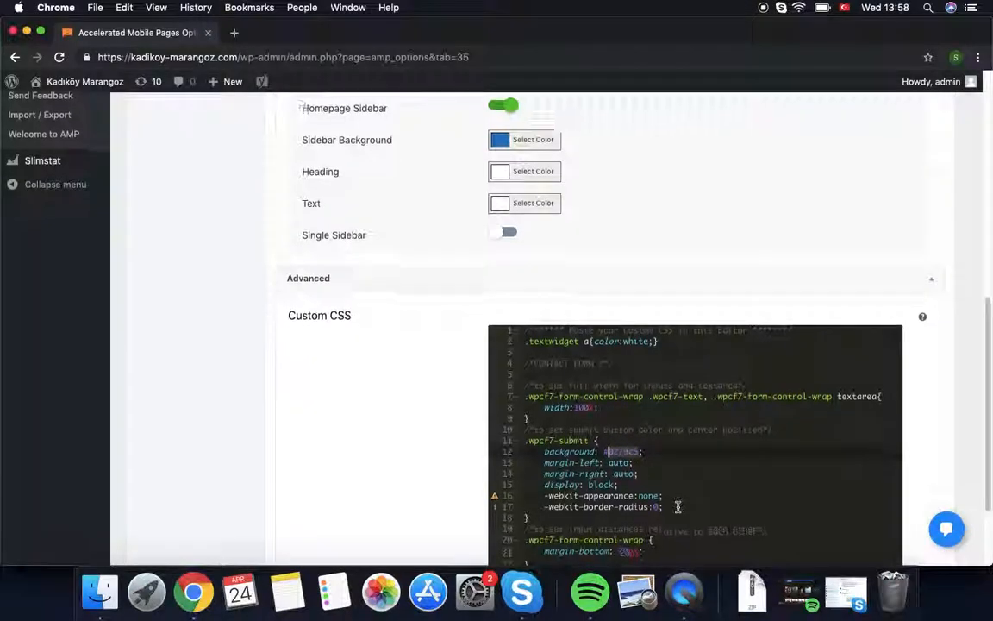
scroll(656, 482, "down", 3)
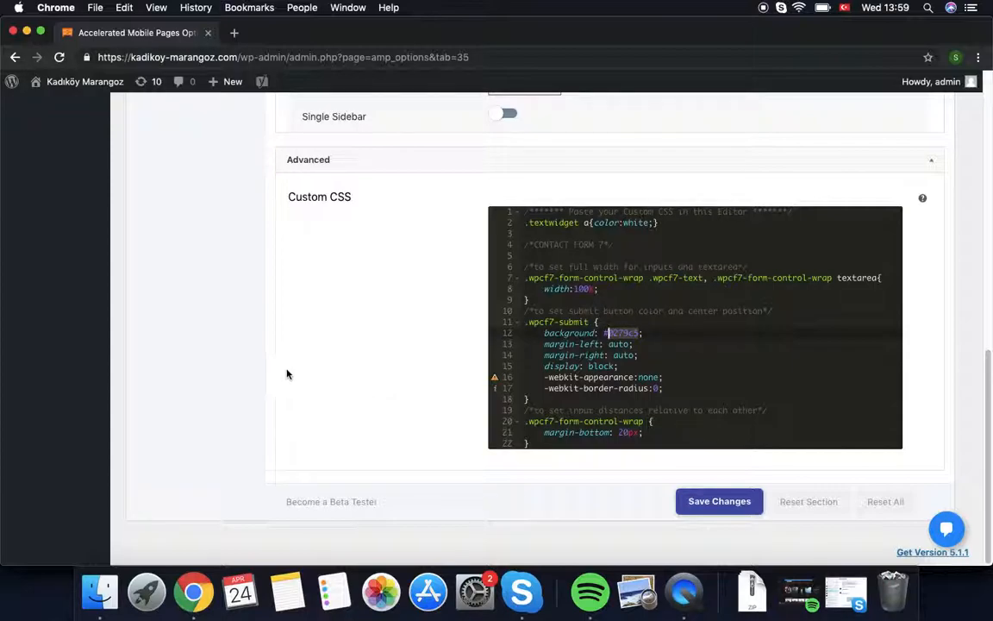
scroll(426, 286, "up", 5)
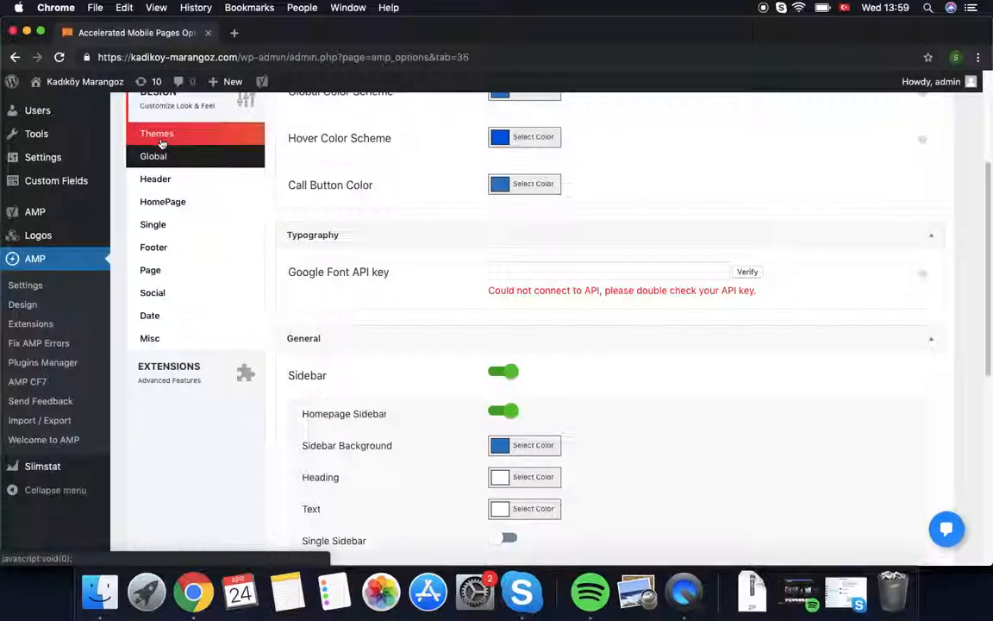
Step: In AMP Design > Page, toggle Featured Image on and back off
left_click(160, 270)
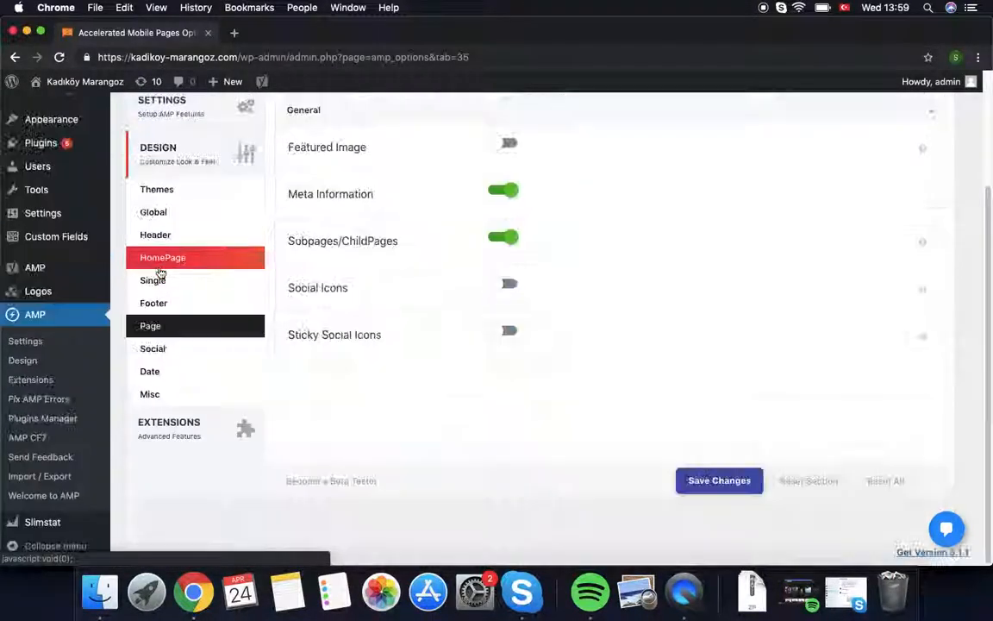
left_click(508, 145)
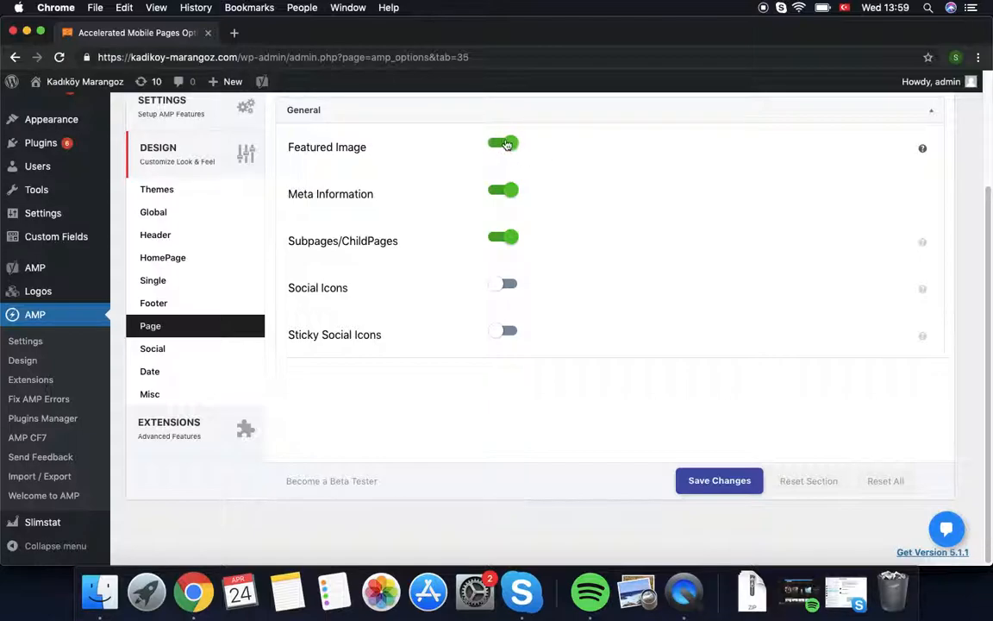
left_click(504, 145)
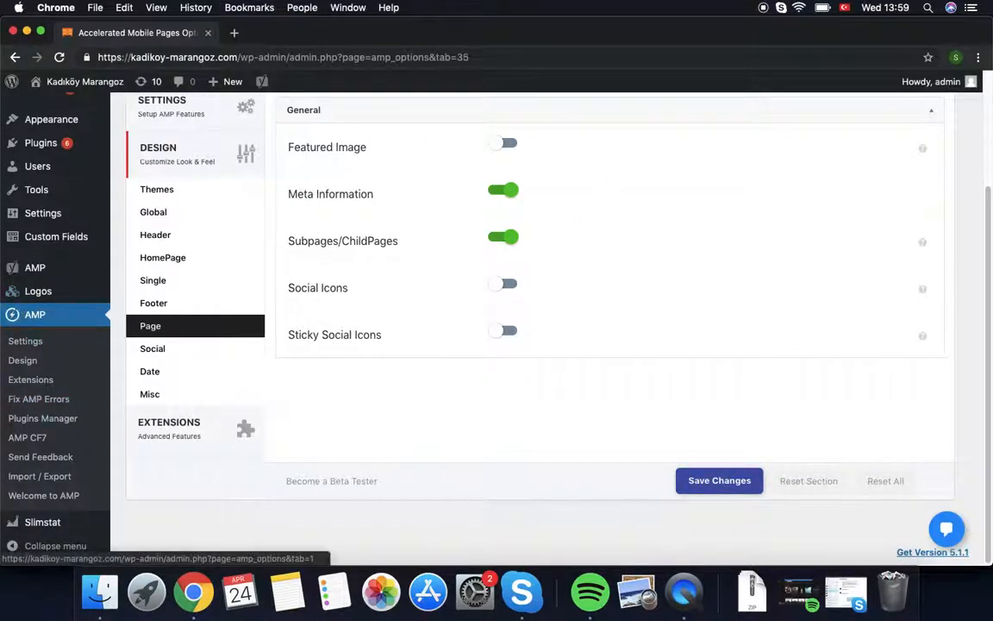
mouse_move(19, 193)
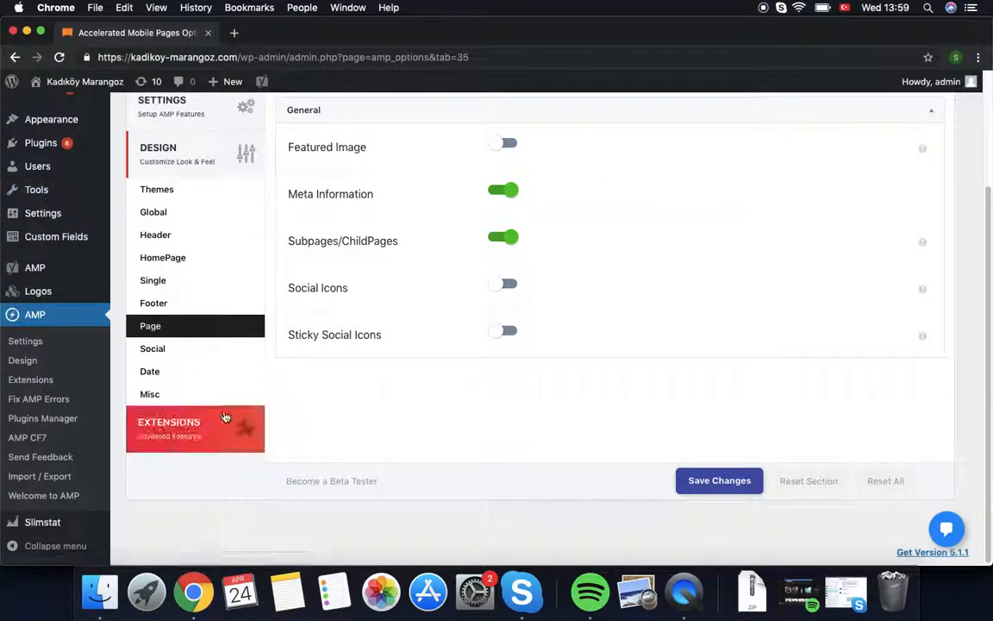
mouse_move(43, 175)
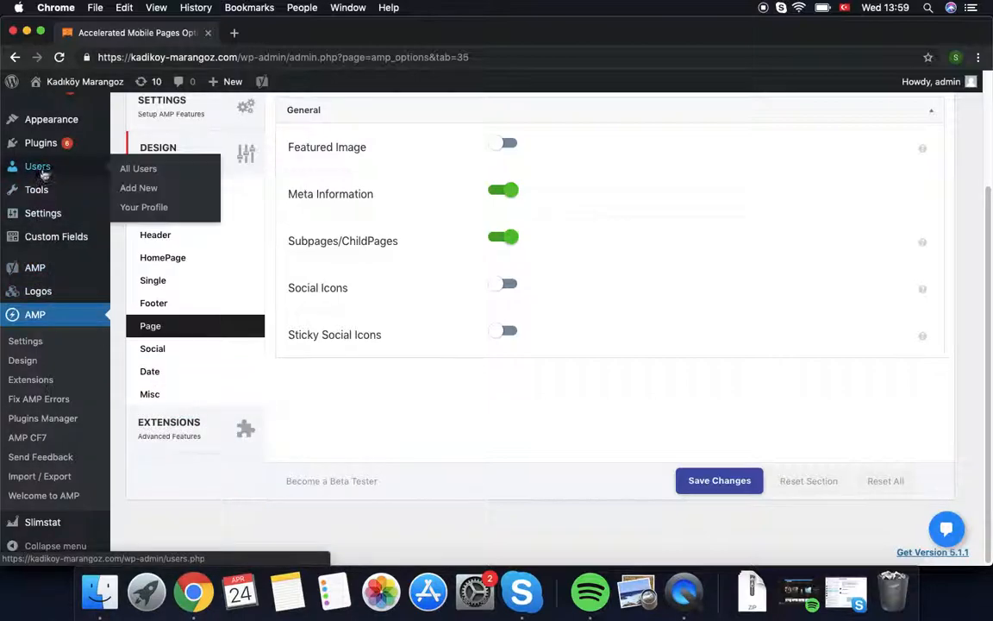
scroll(40, 184, "up", 1)
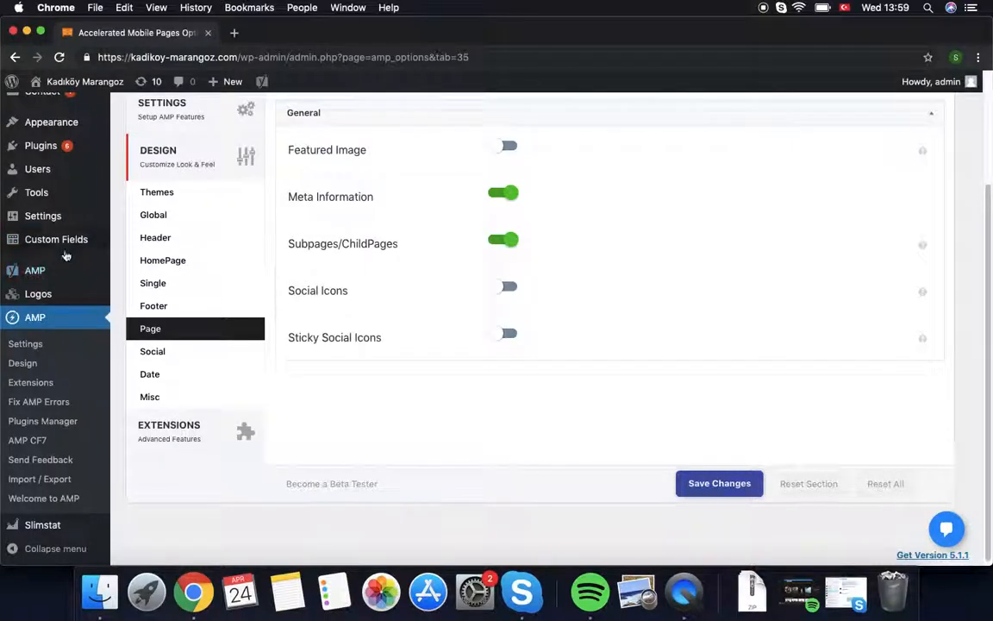
scroll(66, 250, "up", 3)
Step: Edit the Kadıköy Marangoz page from All Pages and scroll to its AMP Page Builder
mouse_move(37, 152)
left_click(140, 147)
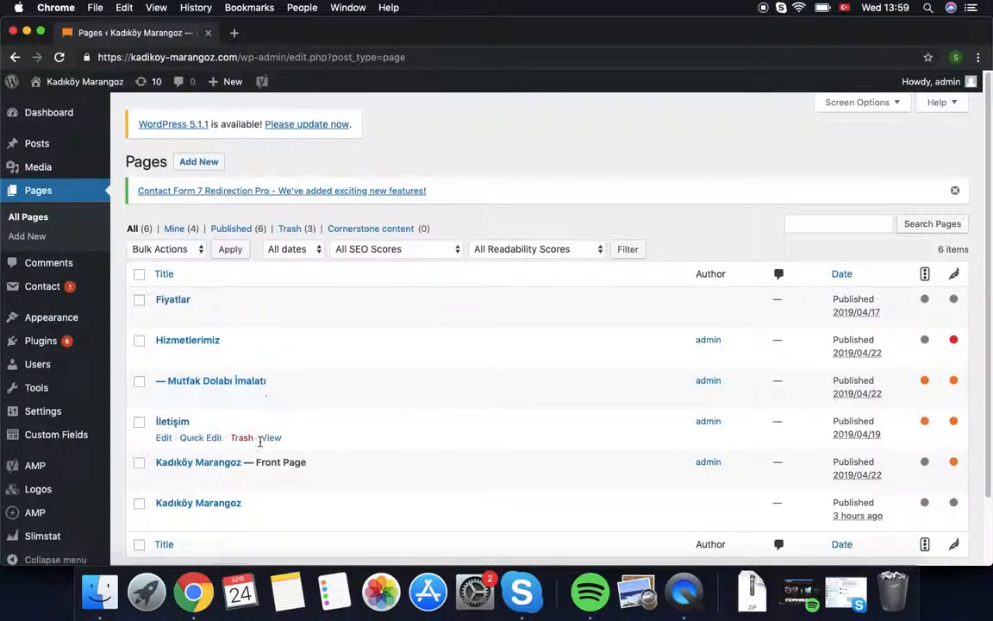
scroll(259, 433, "down", 2)
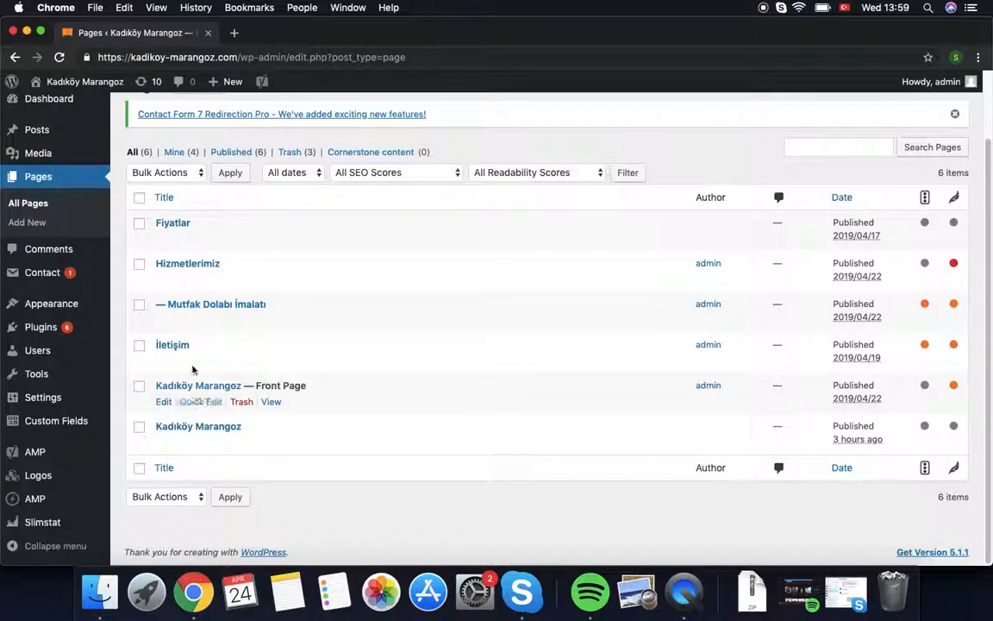
left_click(212, 388)
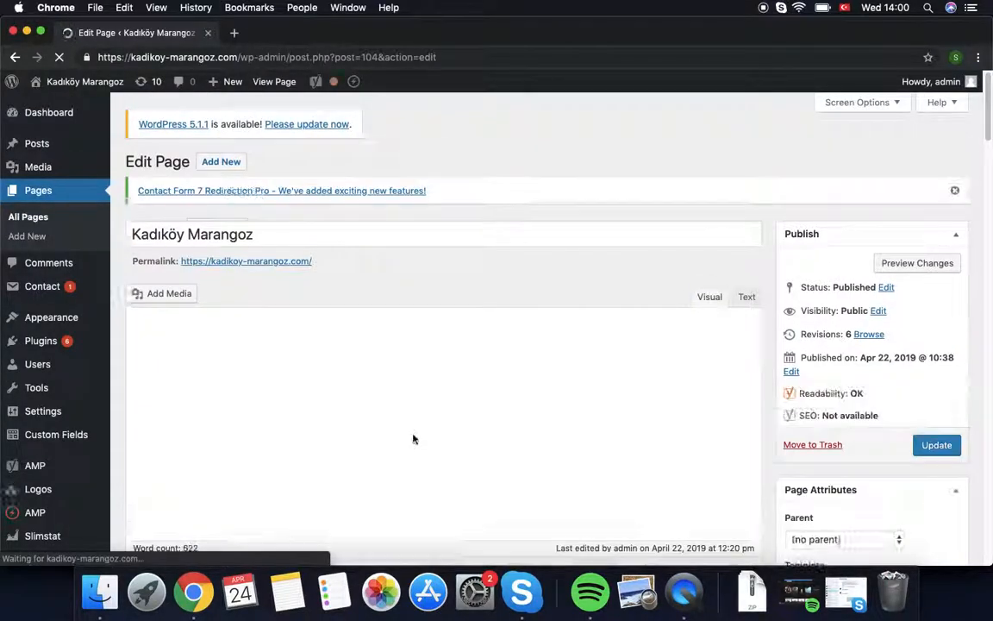
scroll(388, 409, "down", 20)
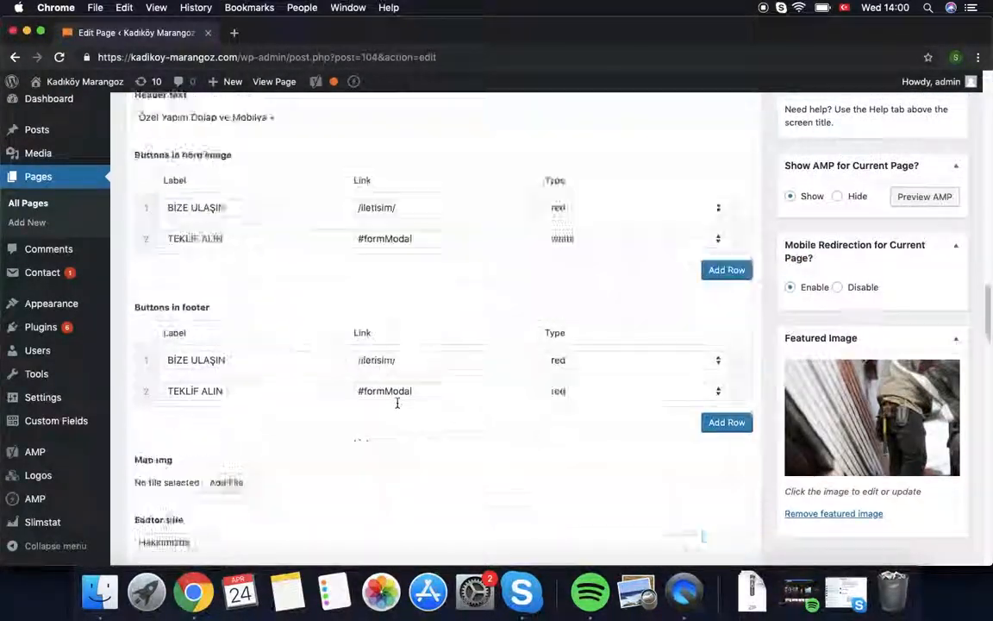
scroll(396, 405, "down", 10)
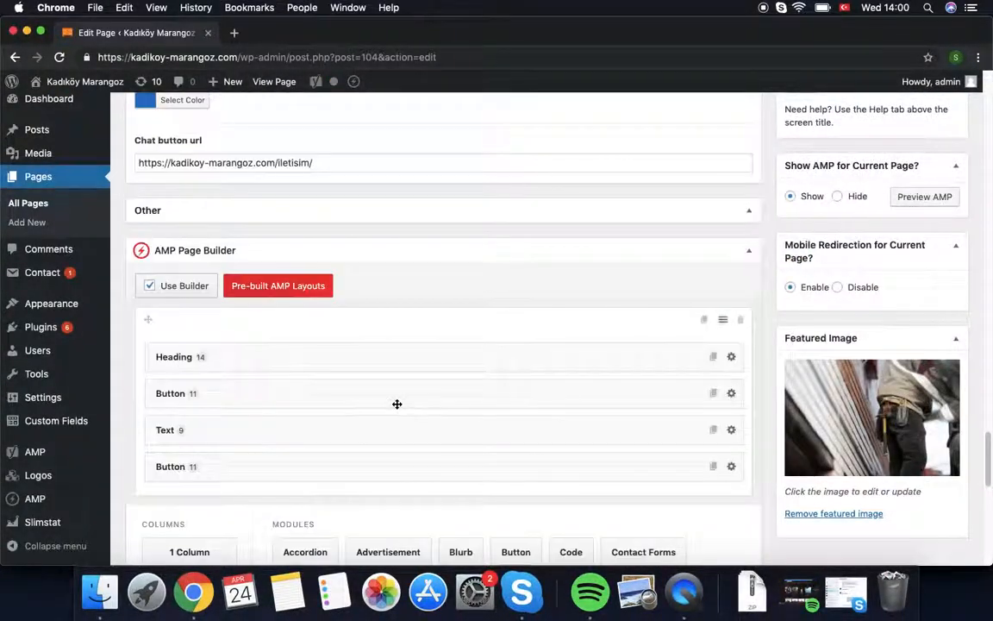
Step: Choose Snickare AMP Homepage Import.json in the layout import tab, then close the Layout Directory
left_click(265, 289)
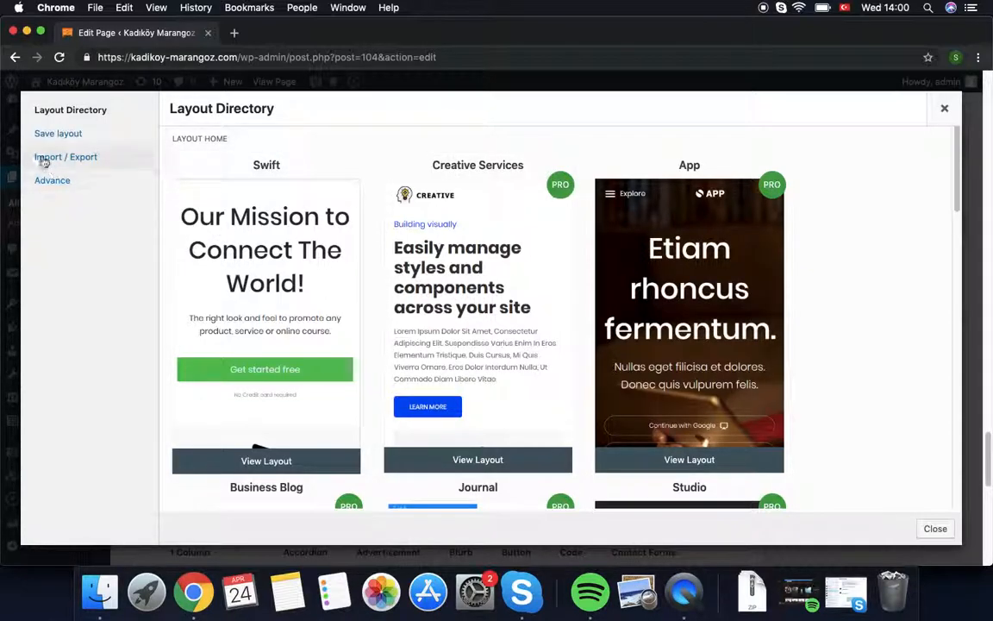
left_click(73, 162)
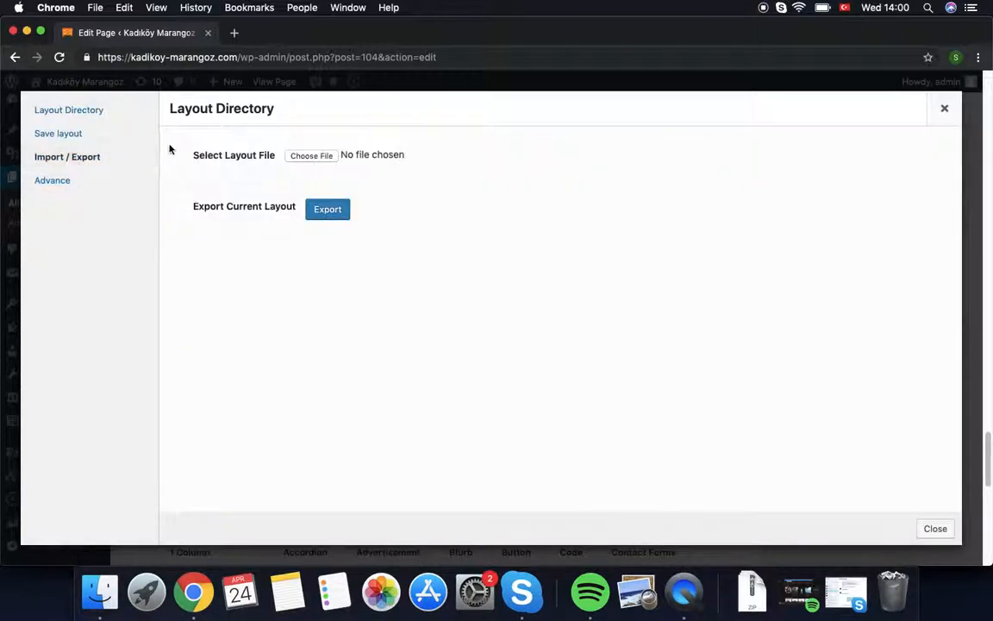
left_click(313, 160)
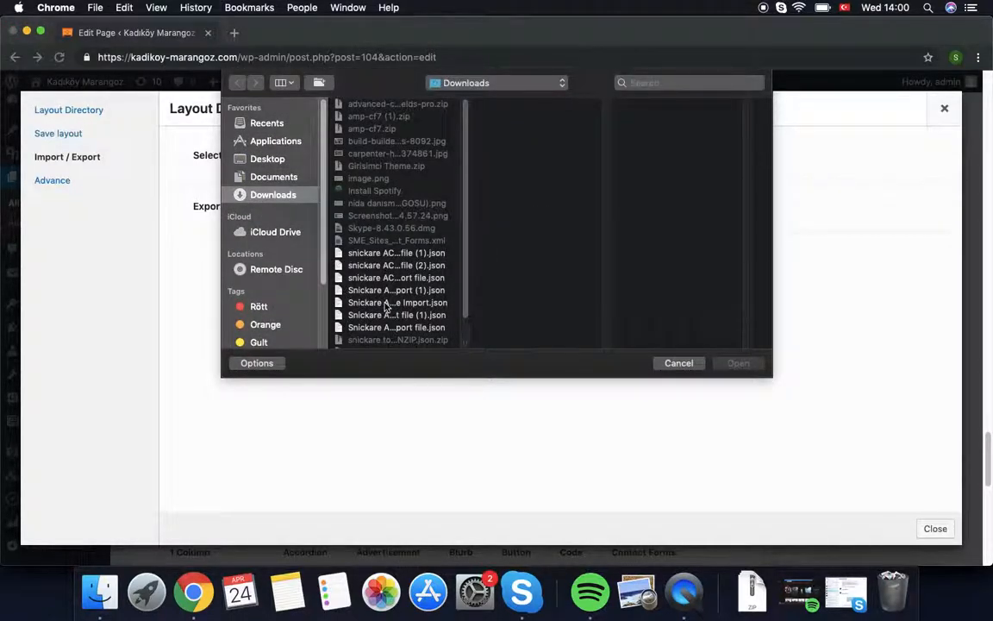
left_click(386, 303)
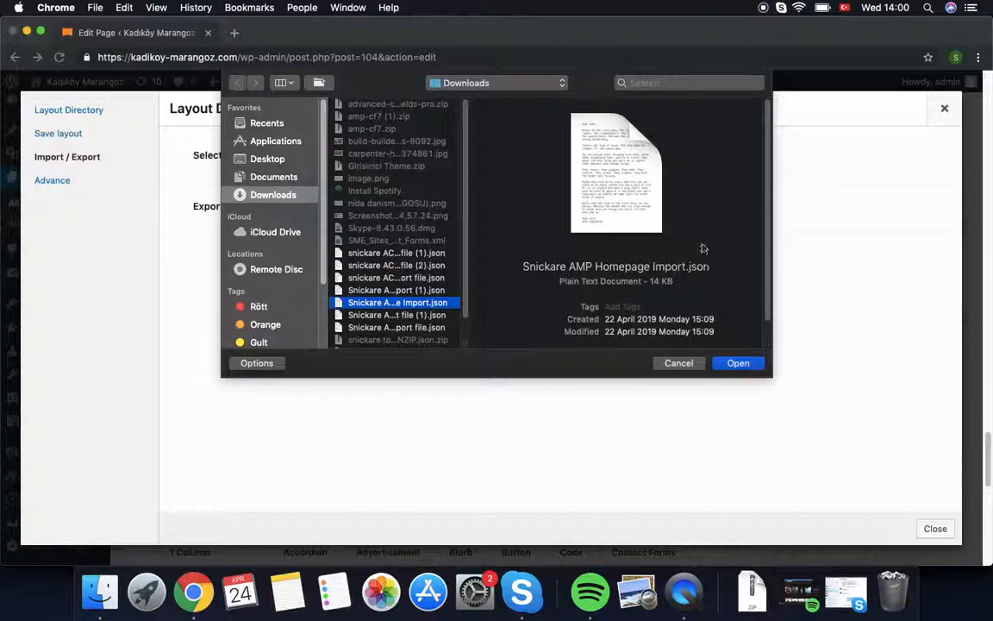
left_click(738, 363)
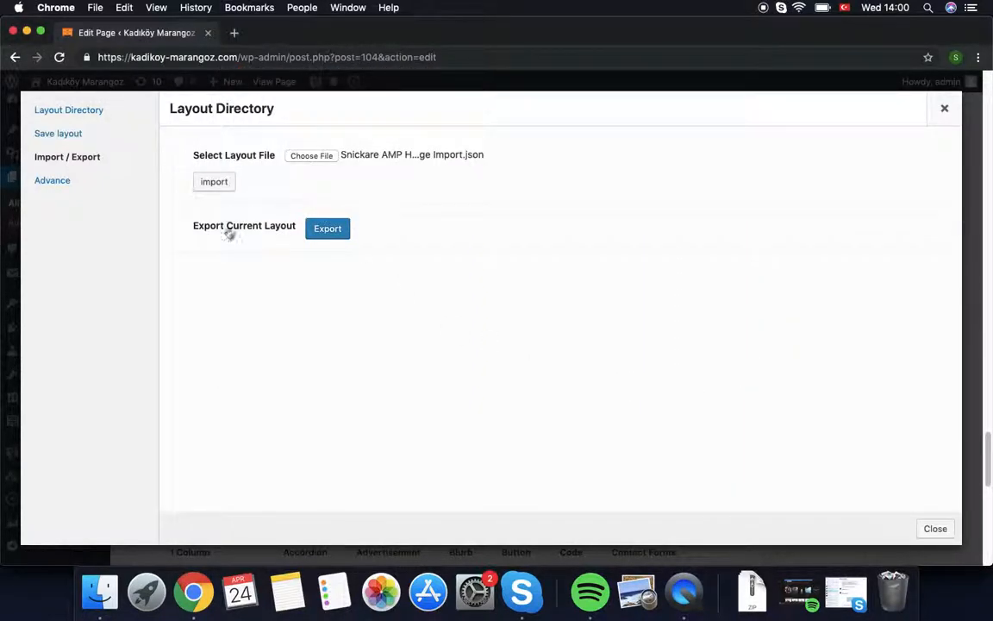
left_click(949, 116)
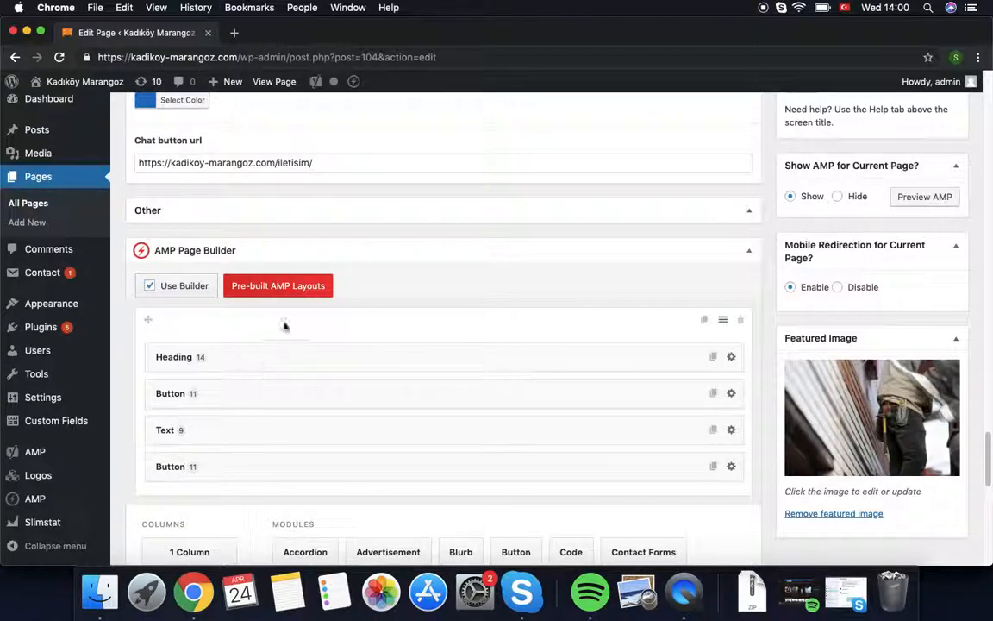
left_click(731, 358)
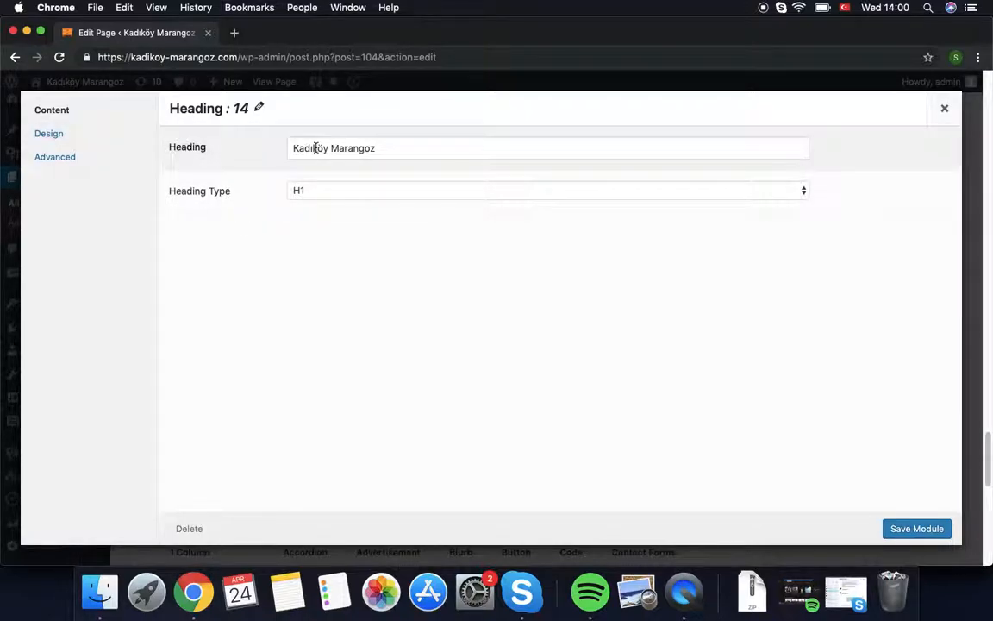
left_click(57, 137)
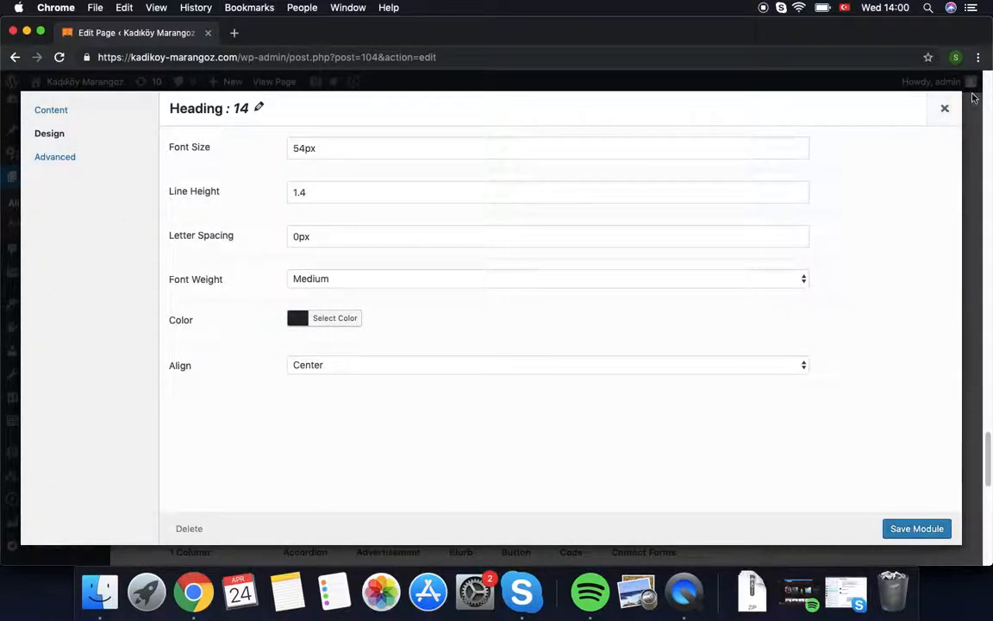
left_click(945, 107)
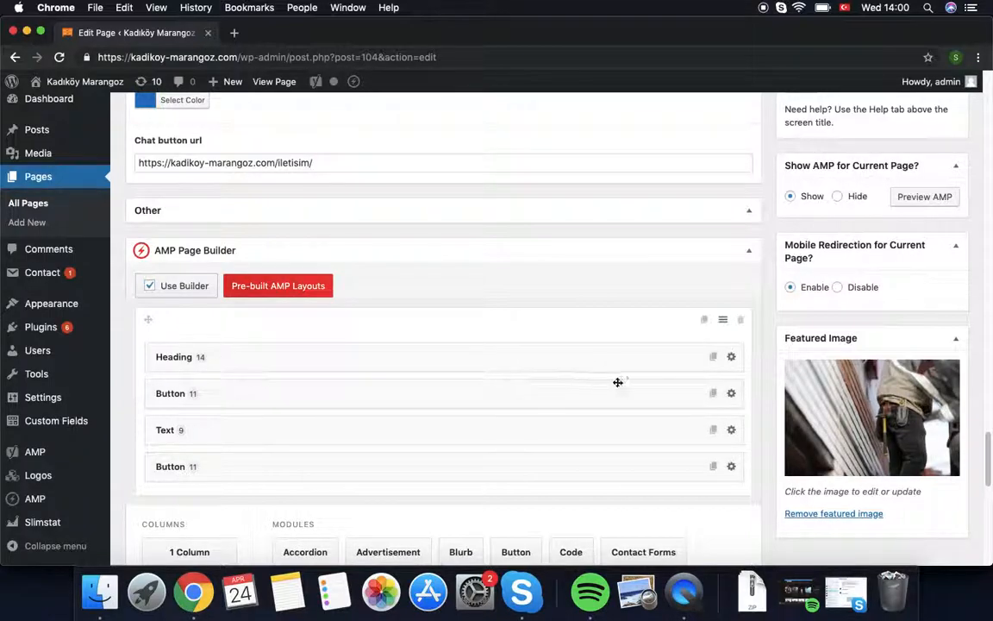
left_click(731, 393)
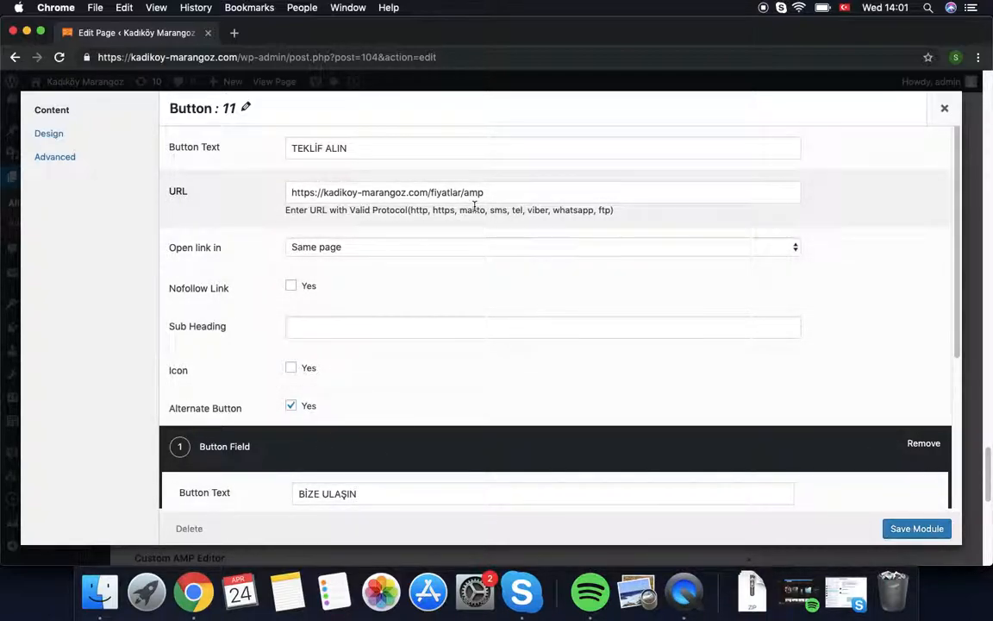
left_click_drag(488, 191, 463, 189)
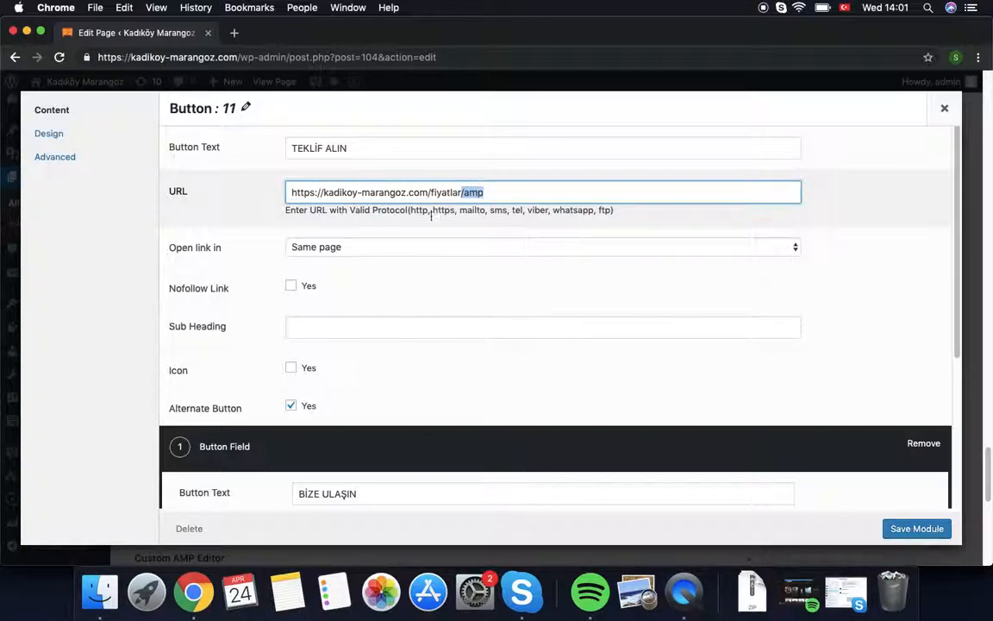
scroll(571, 302, "down", 5)
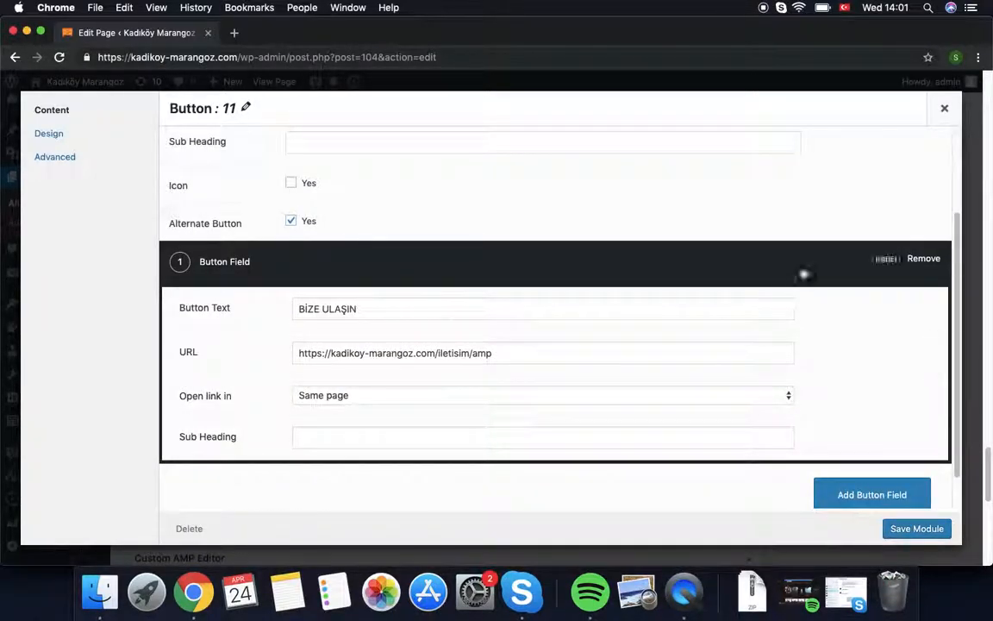
scroll(800, 279, "up", 5)
scroll(856, 492, "down", 6)
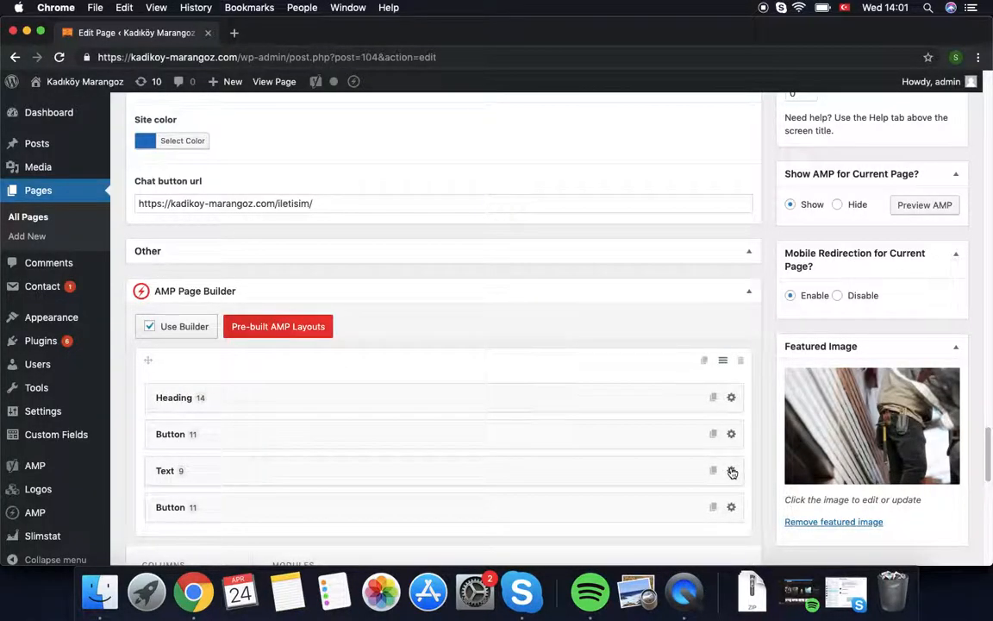
left_click(731, 471)
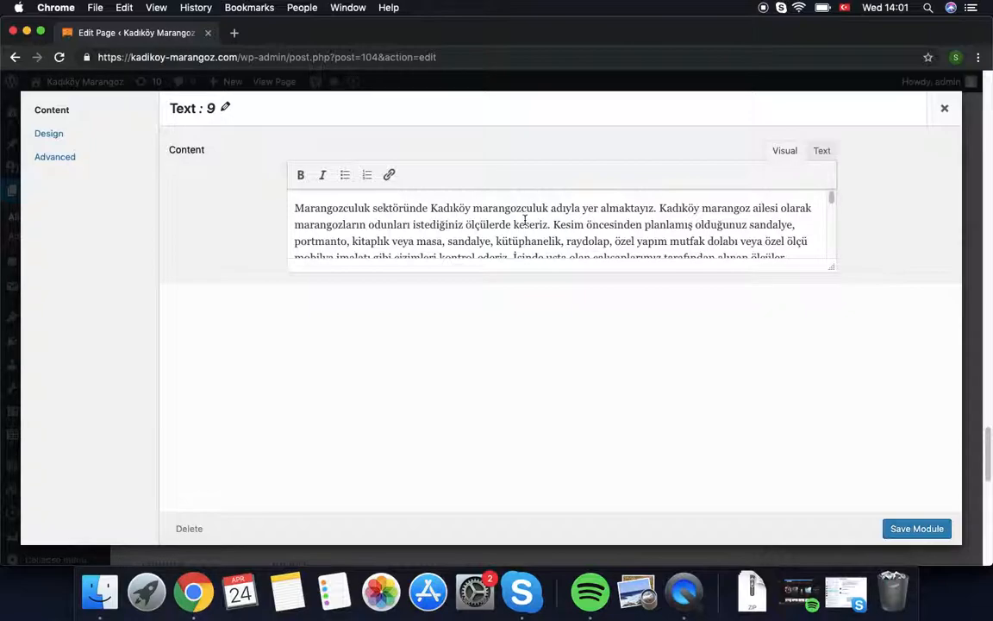
left_click_drag(507, 211, 514, 277)
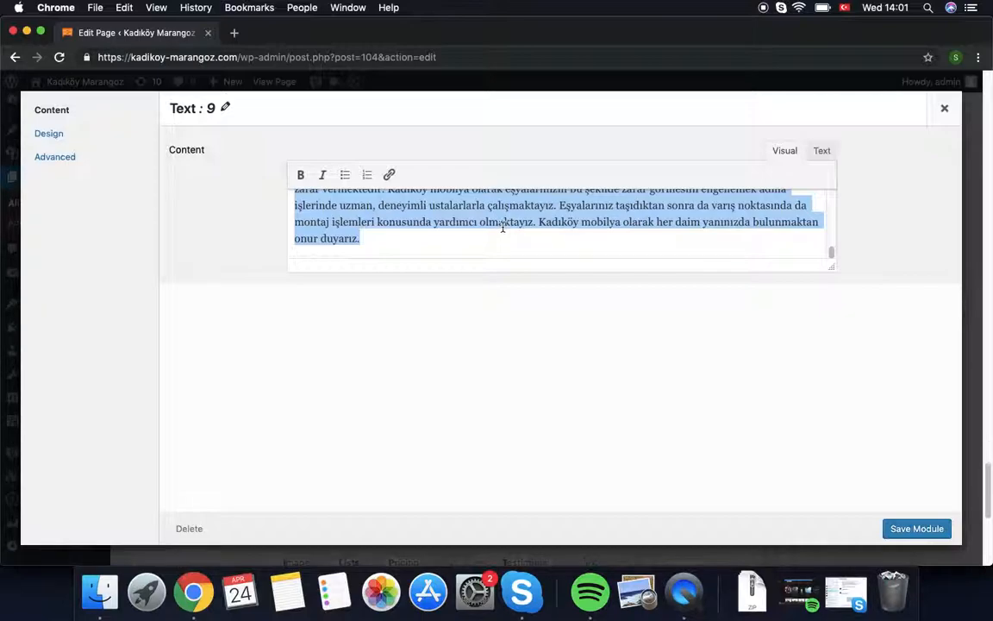
left_click(561, 207)
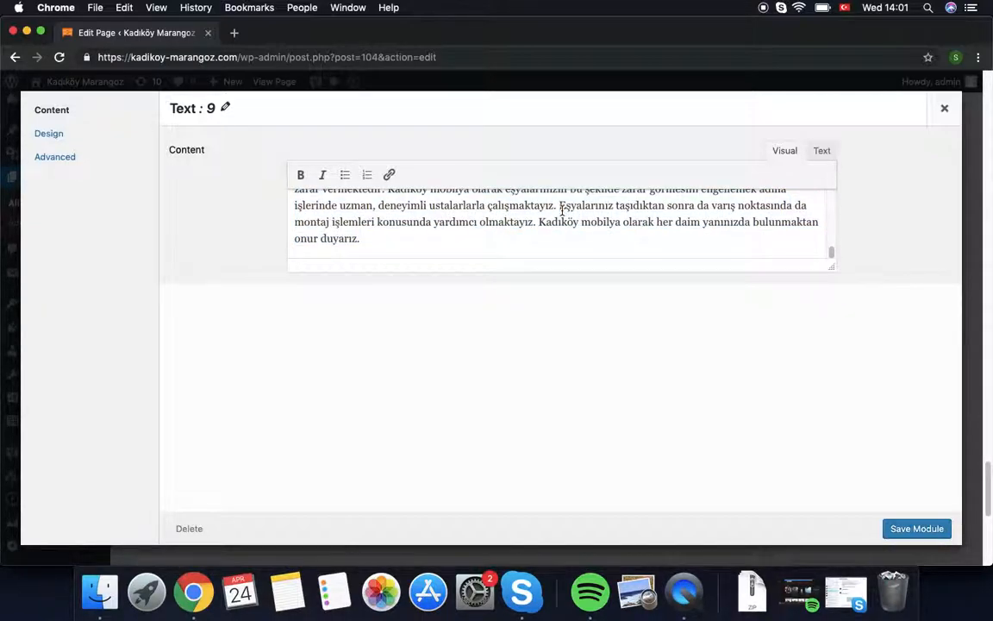
scroll(562, 209, "up", 10)
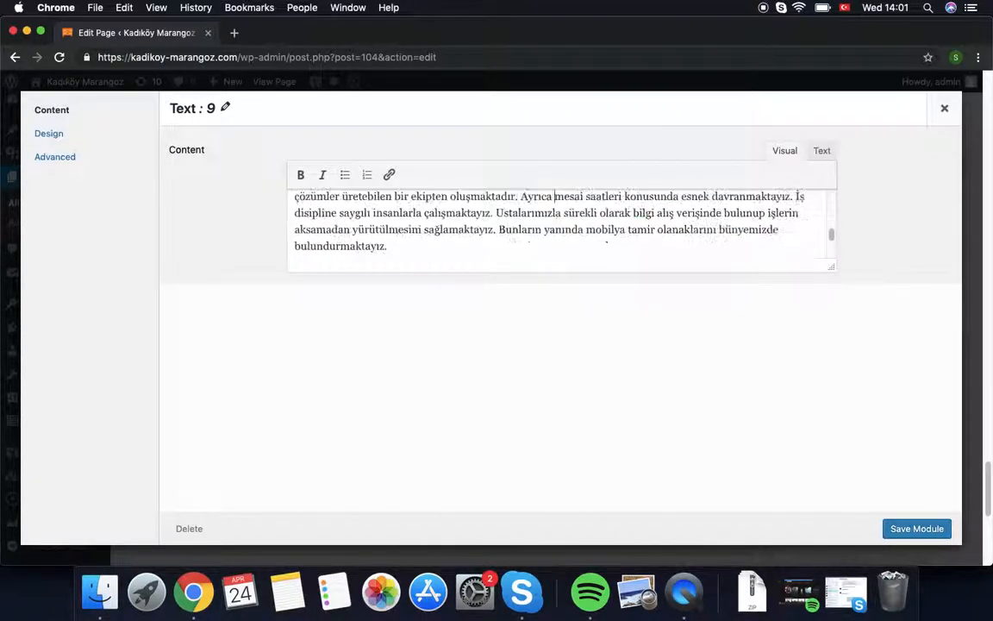
scroll(559, 207, "up", 2)
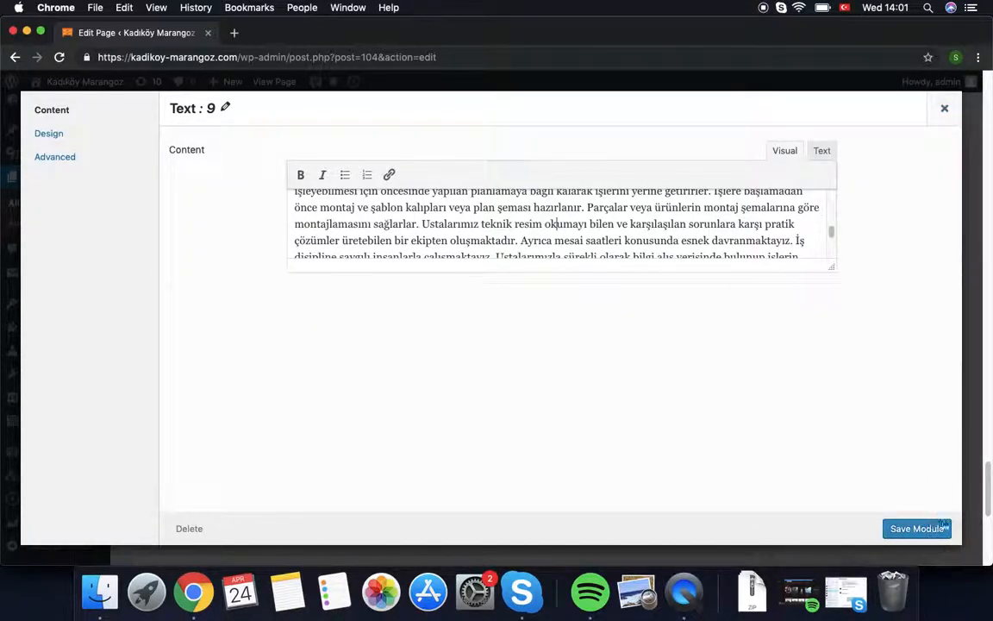
left_click(822, 150)
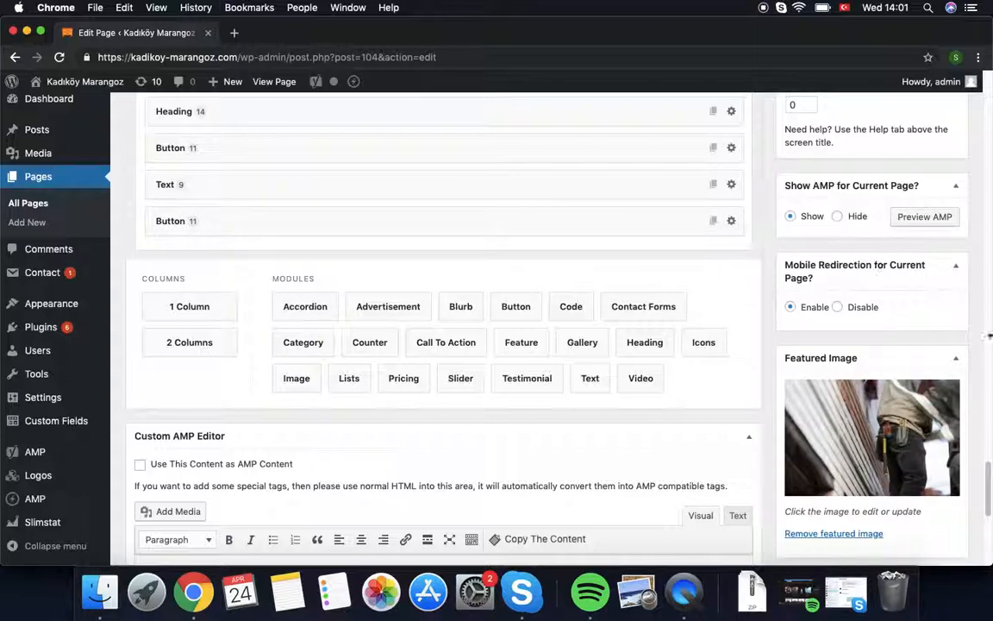
scroll(824, 517, "up", 15)
left_click_drag(977, 345, 976, 344)
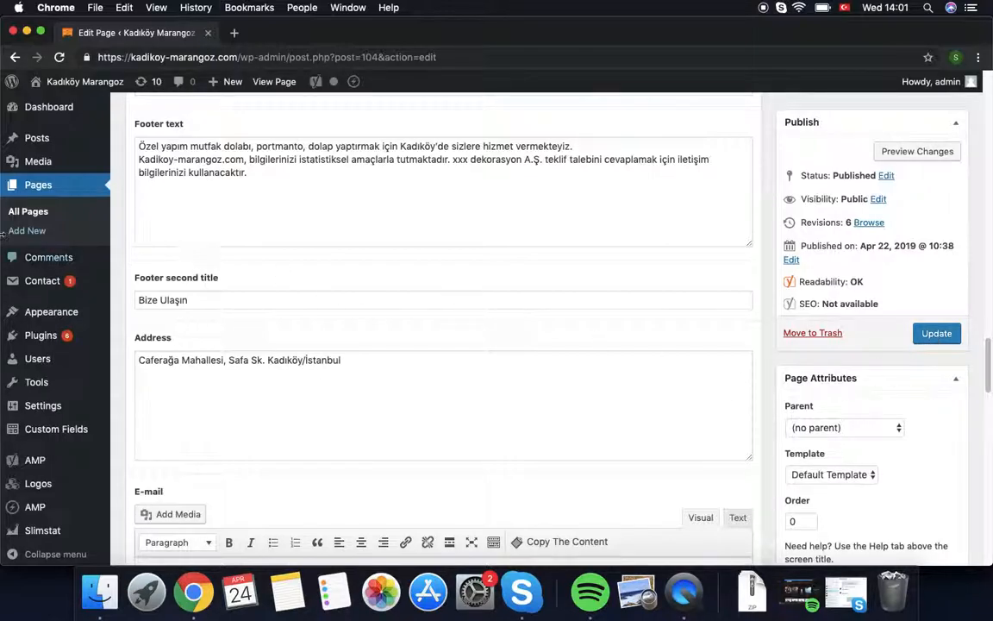
Step: Open the Hizmetlerimiz page in the editor from the Pages list
left_click(37, 190)
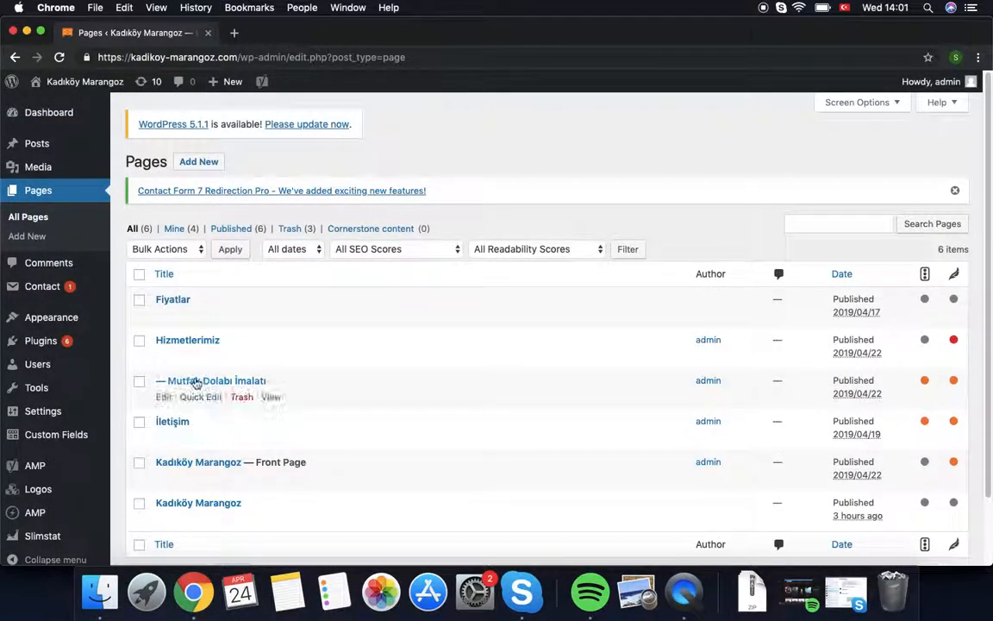
left_click(186, 339)
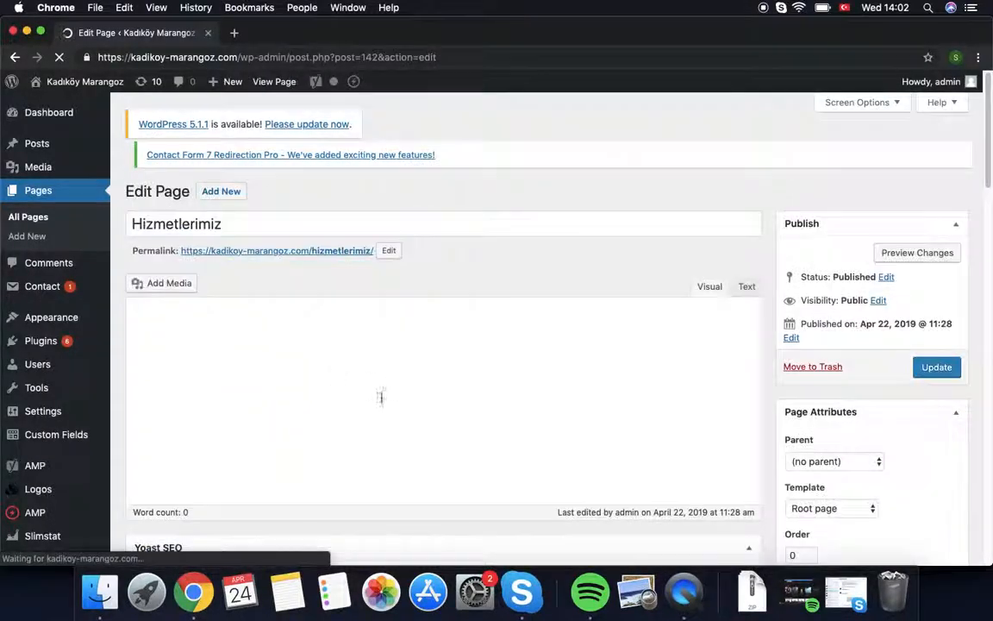
scroll(368, 399, "down", 12)
scroll(368, 399, "up", 5)
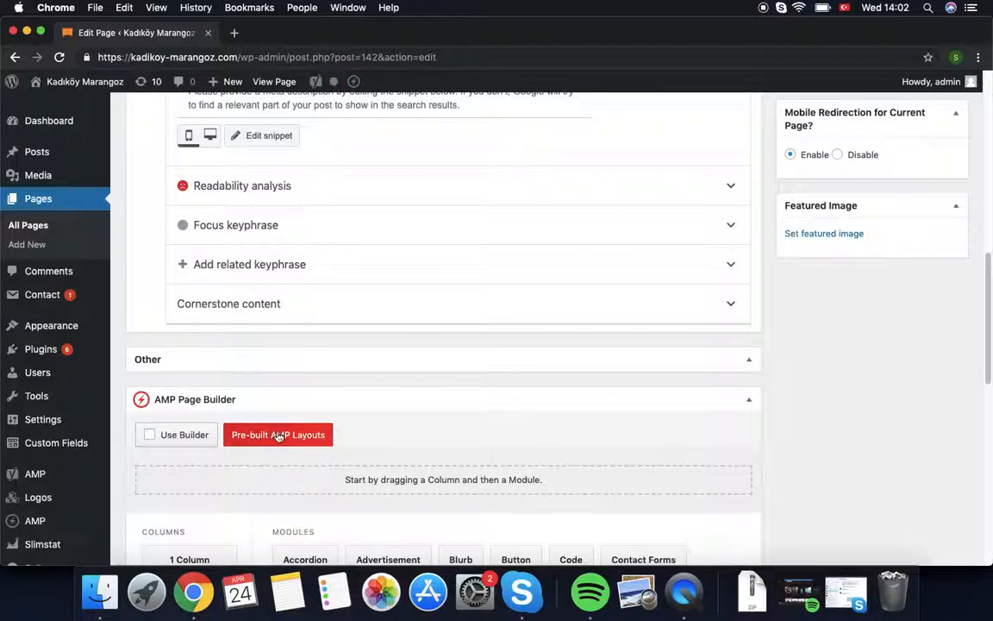
Step: Import Snickare AMP Tjanstar import file.json as the page's AMP layout, confirming the replacement
left_click(278, 435)
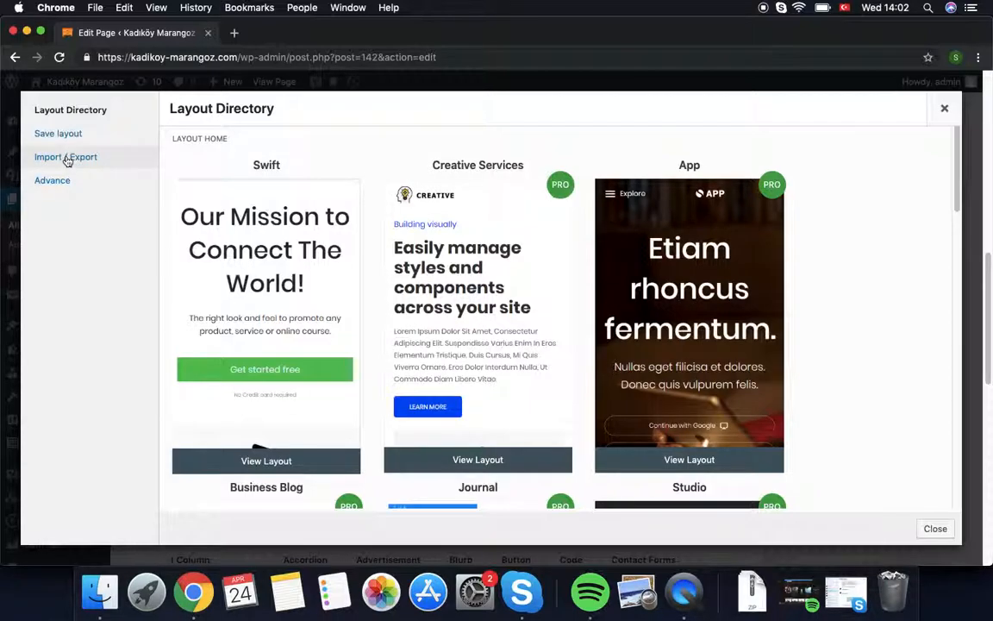
left_click(68, 159)
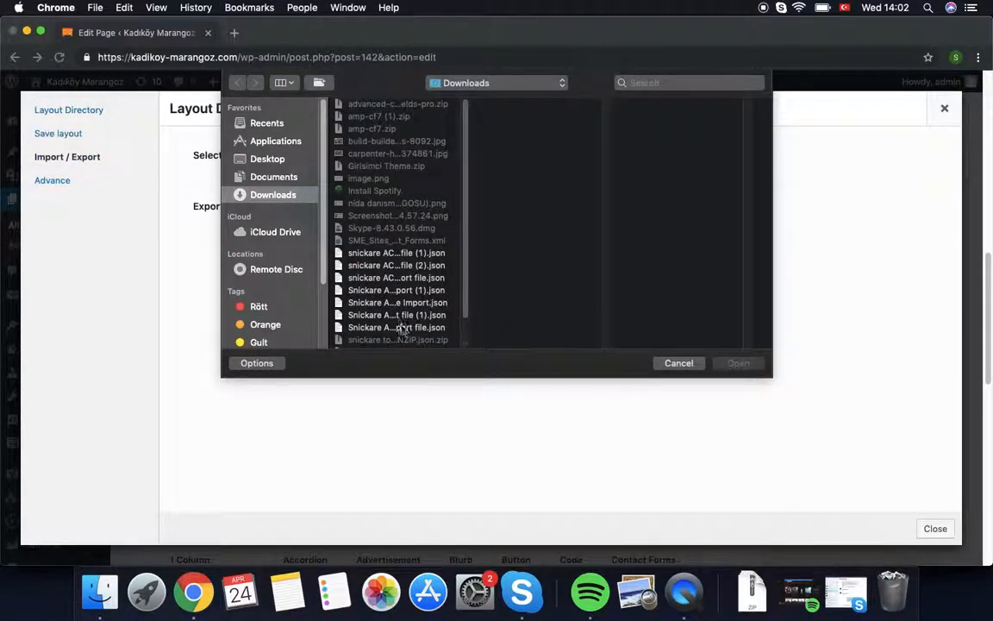
left_click(393, 327)
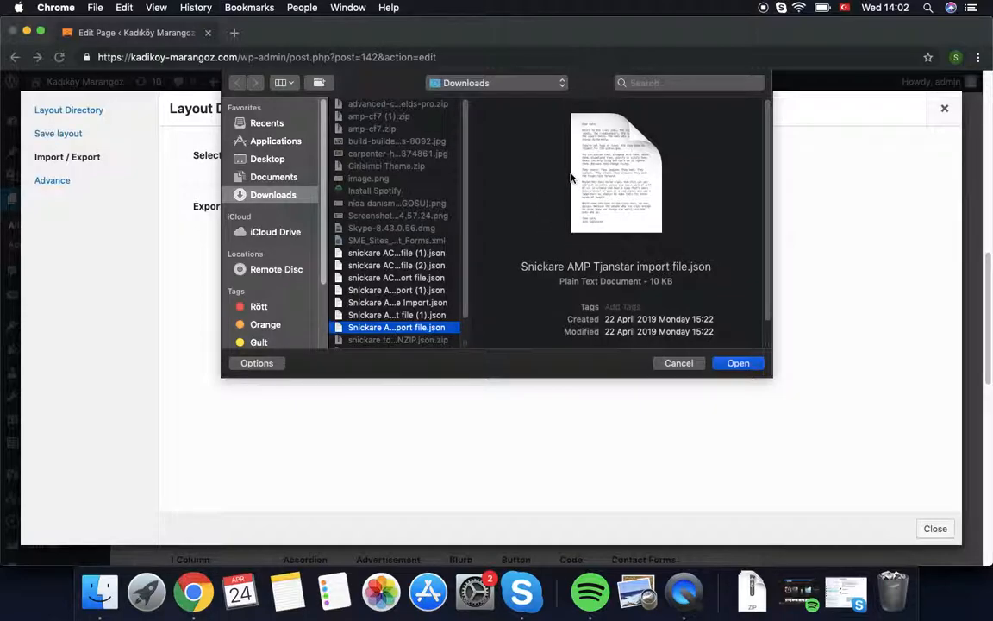
left_click(752, 366)
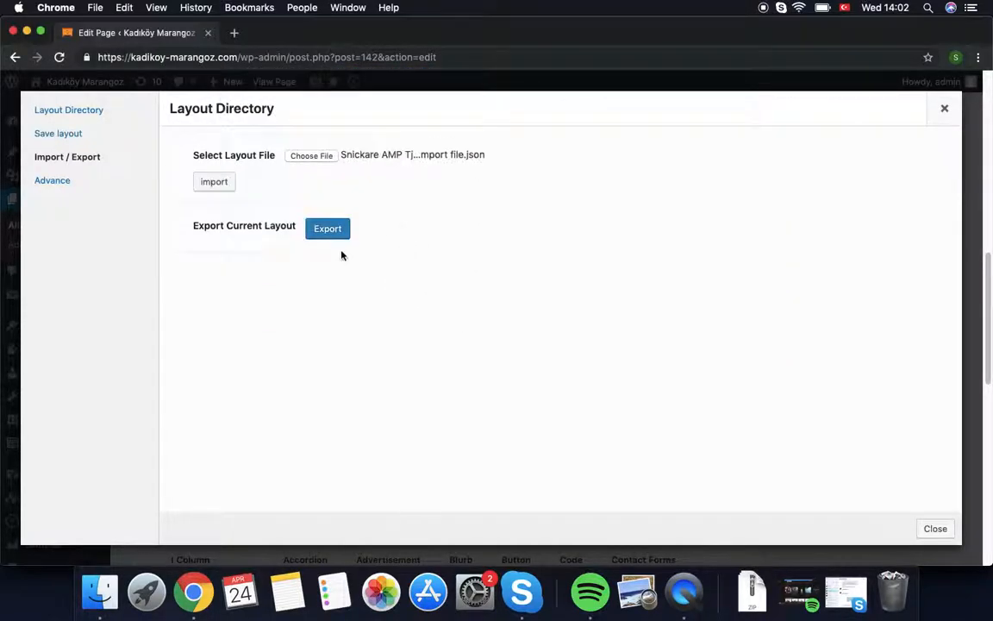
left_click(214, 182)
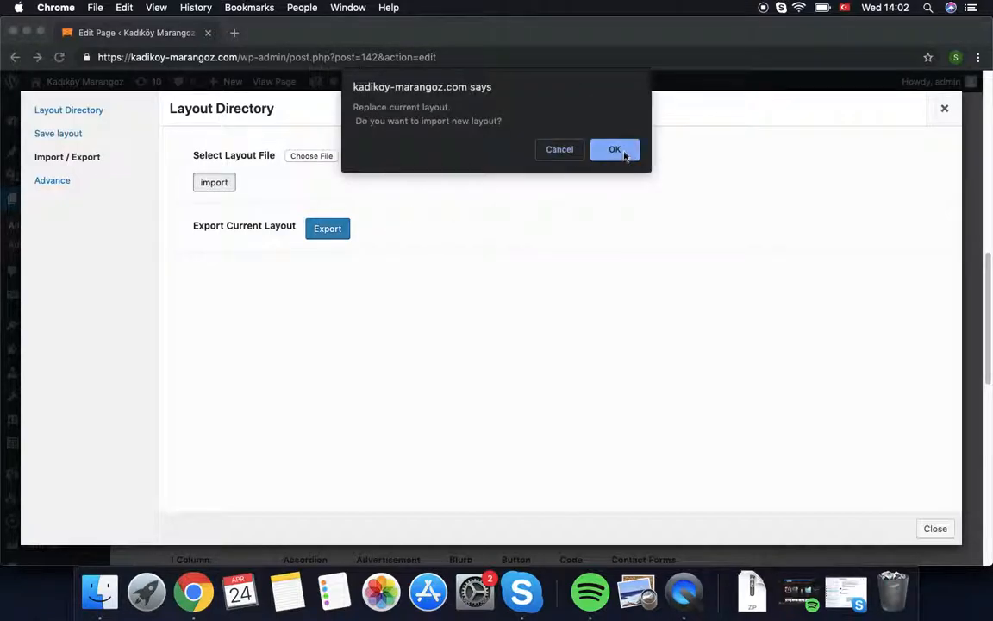
left_click(614, 150)
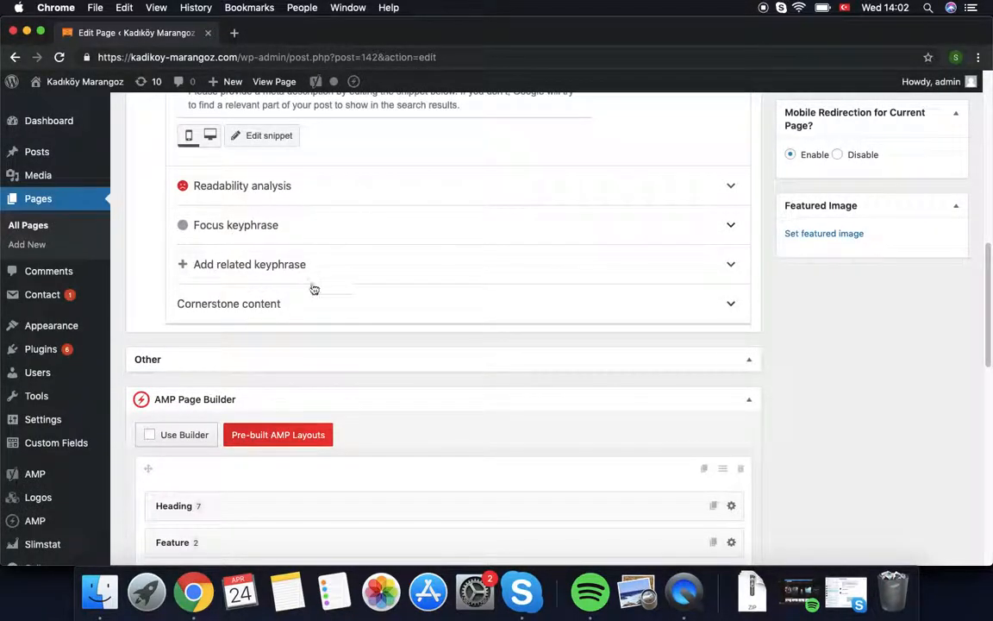
Step: Review the TJÄNSTER heading module's Design settings, then close the module
scroll(394, 537, "down", 5)
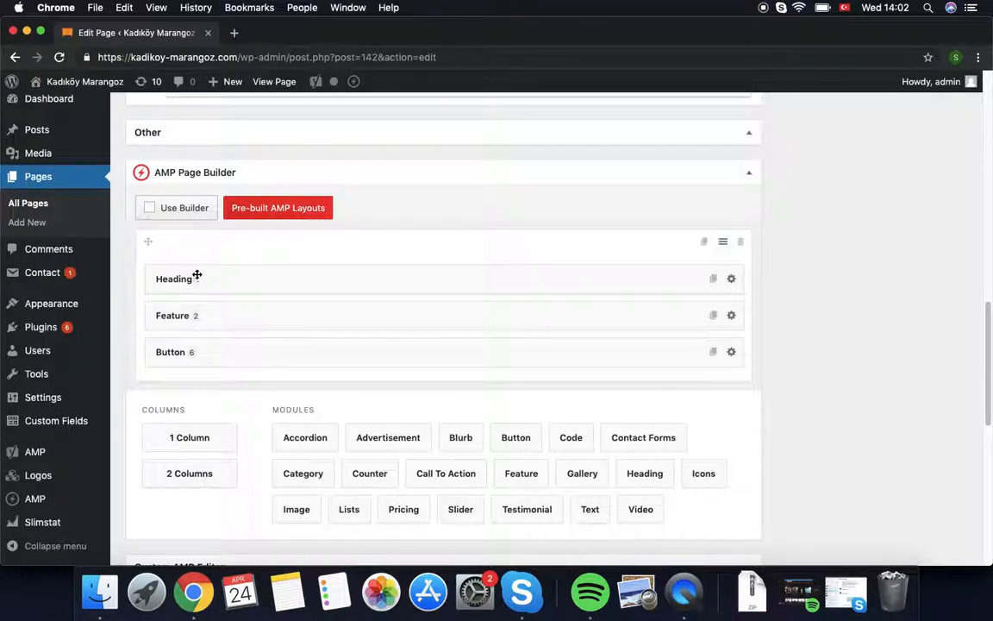
left_click(731, 279)
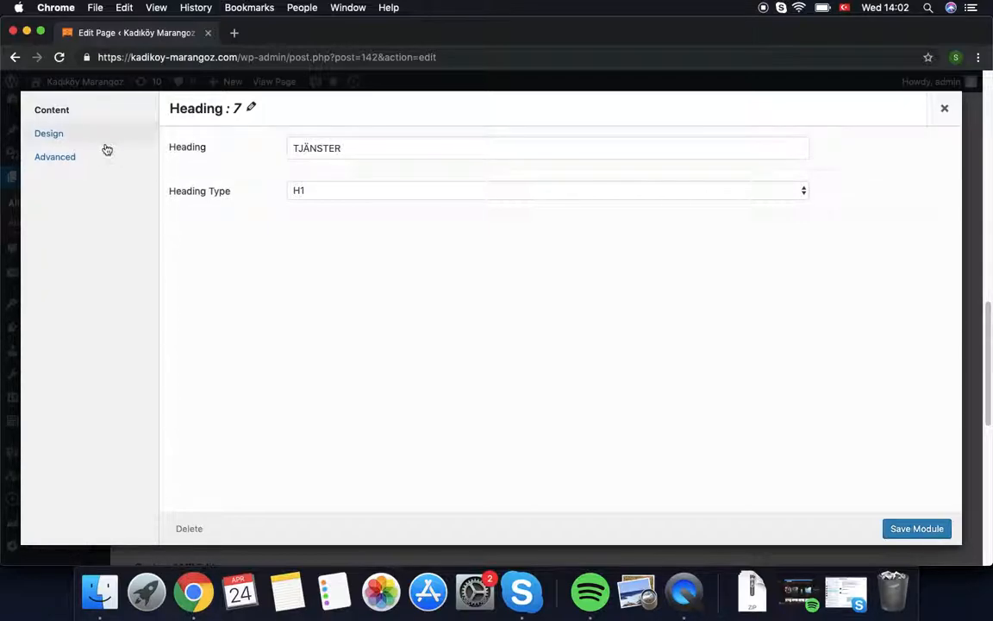
left_click(69, 136)
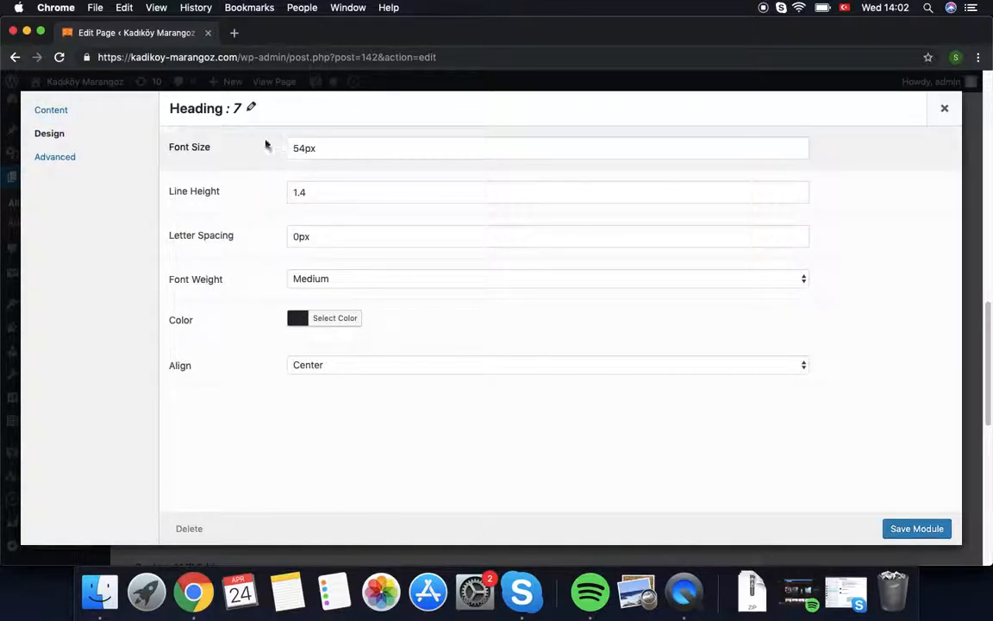
left_click(945, 110)
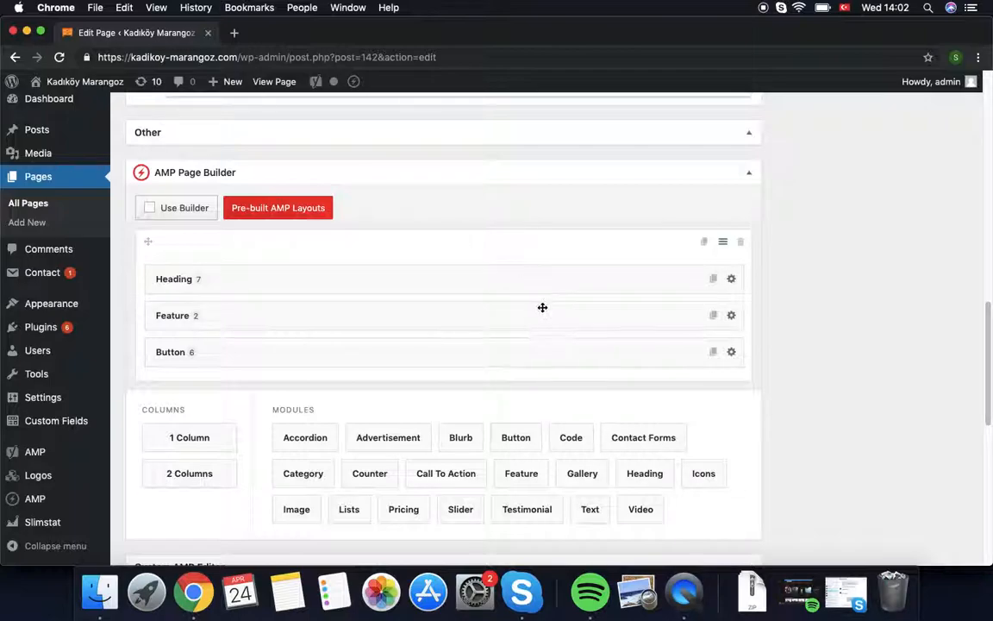
Step: Open the Feature module and review the Byggstädning feature's heading, image and description
left_click(731, 315)
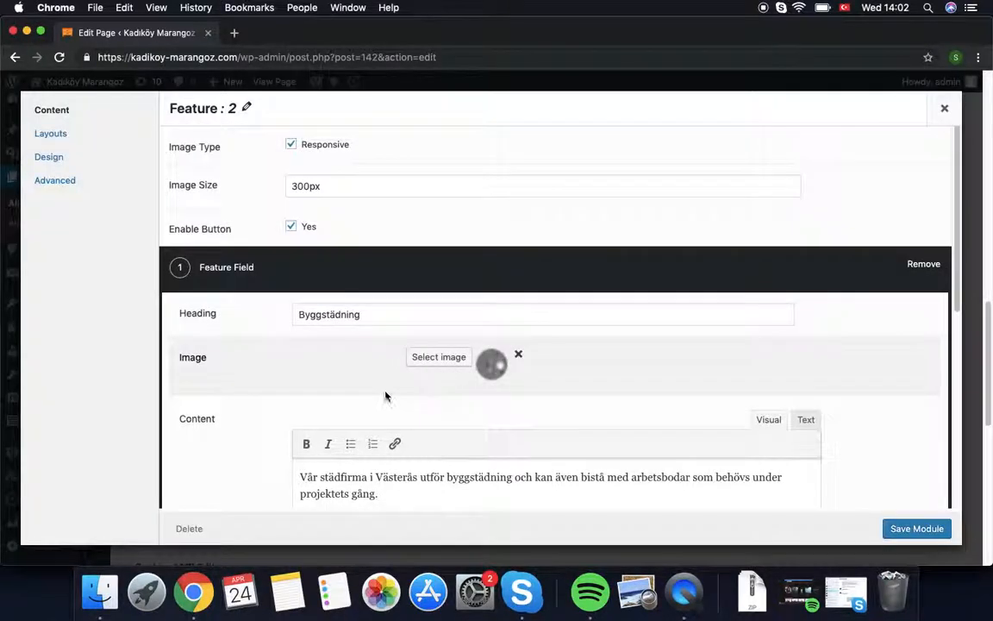
scroll(315, 337, "down", 1)
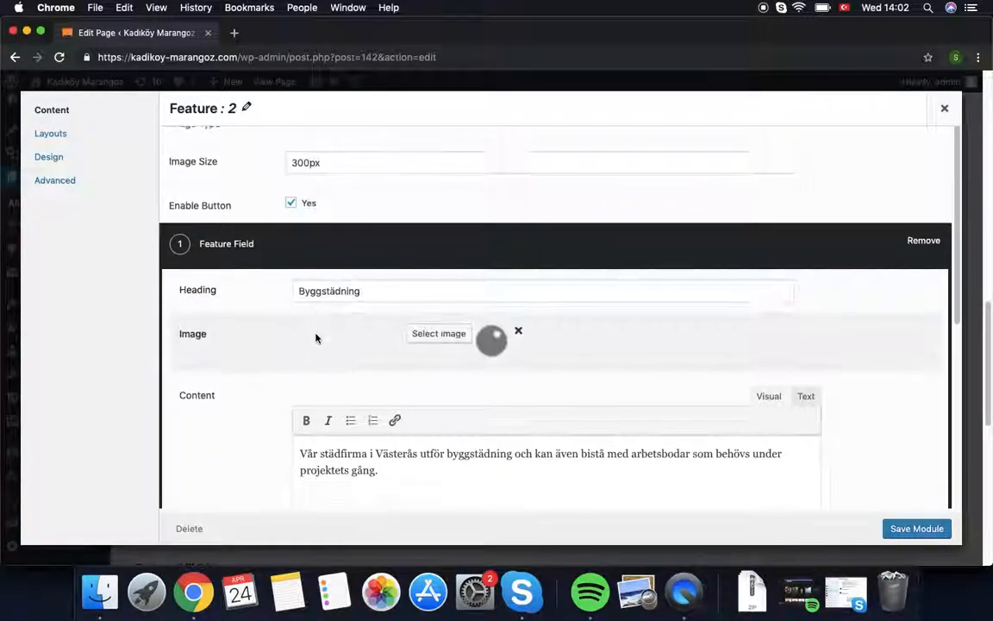
scroll(316, 338, "down", 5)
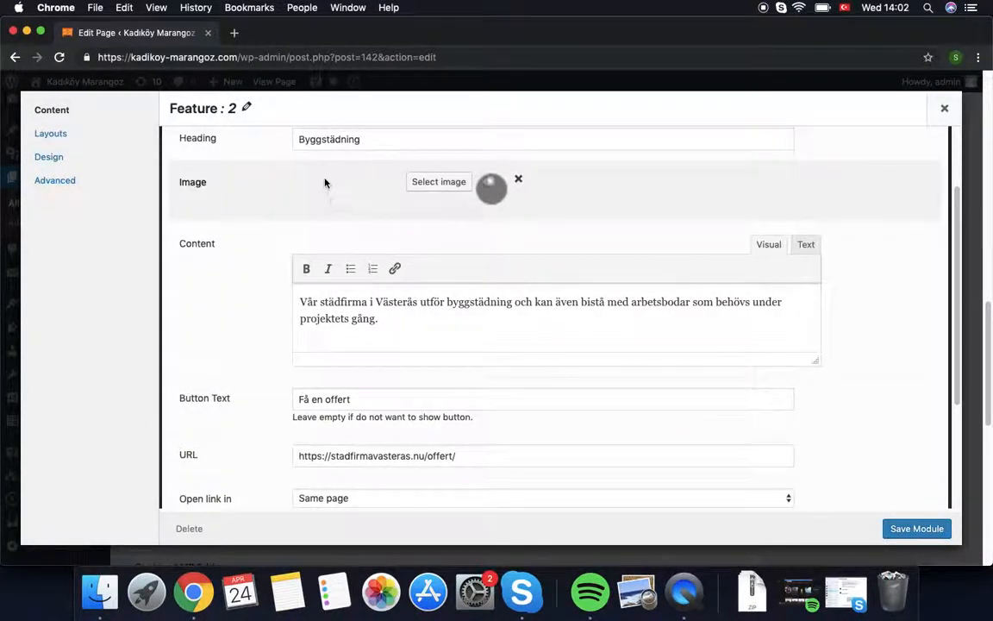
left_click(389, 141)
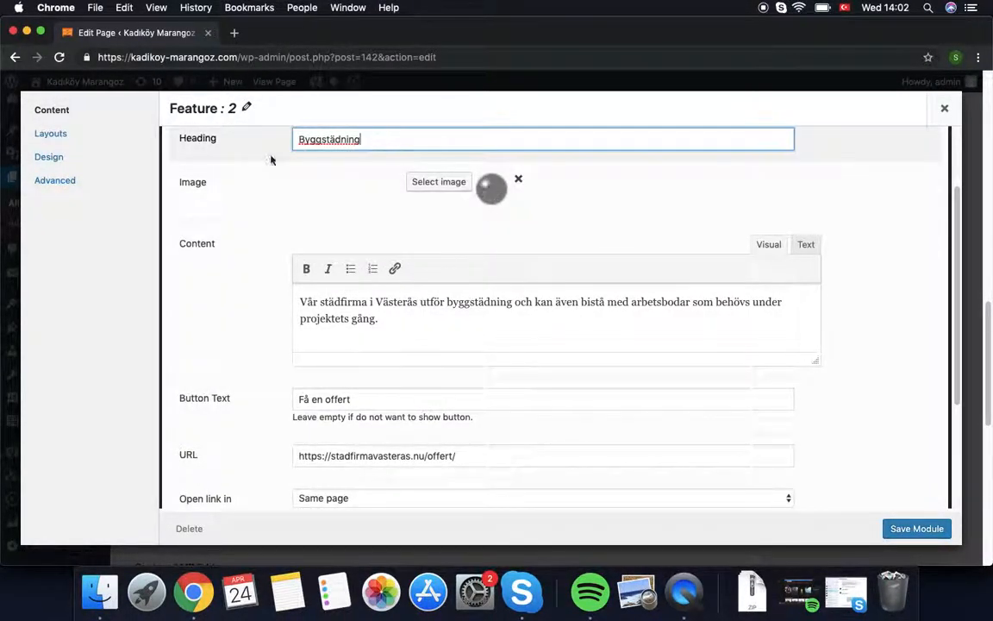
left_click(435, 189)
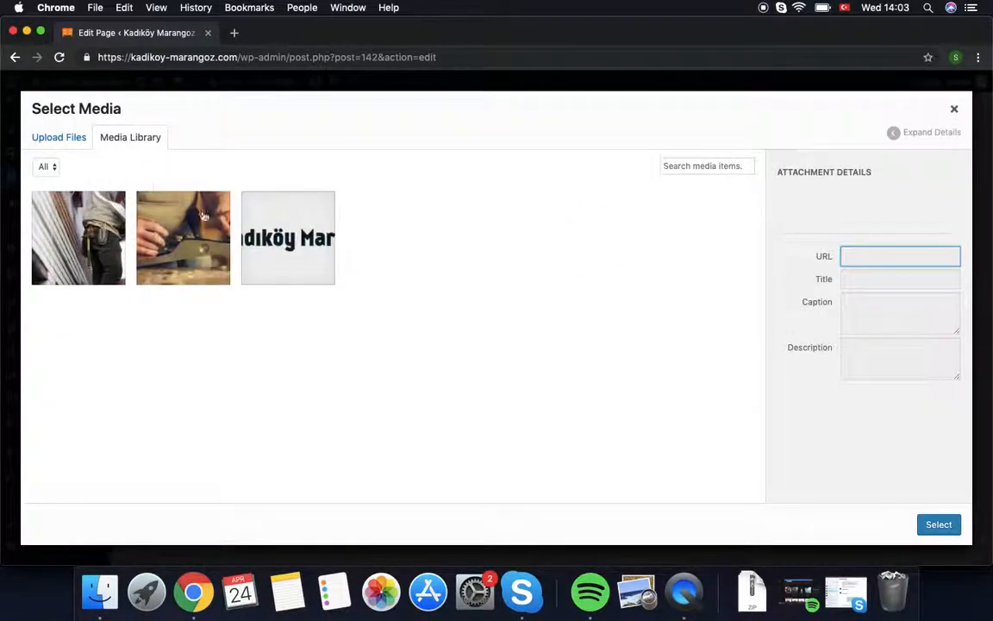
left_click(955, 110)
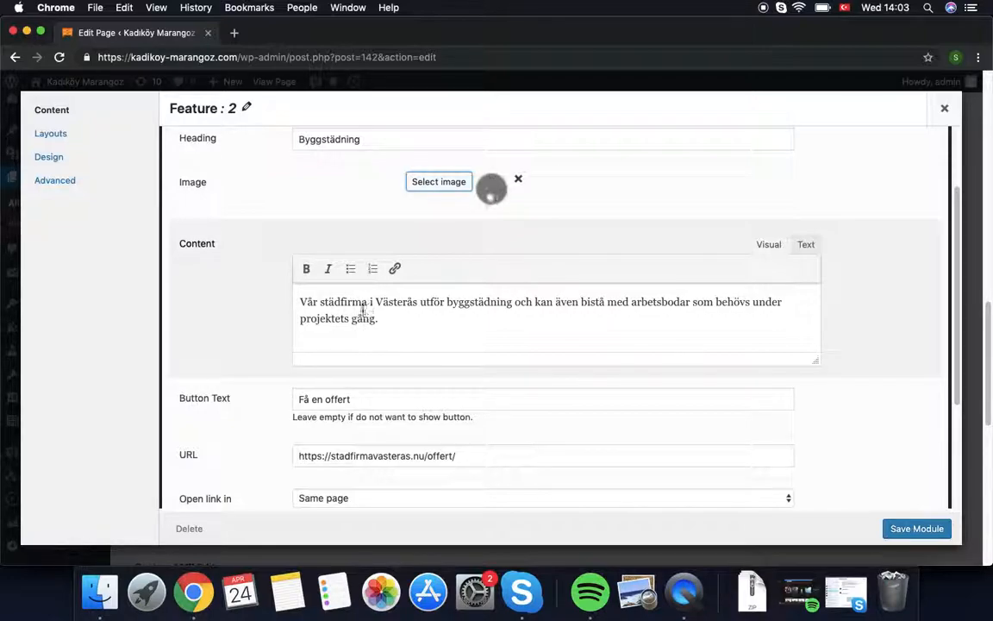
left_click_drag(383, 323, 307, 304)
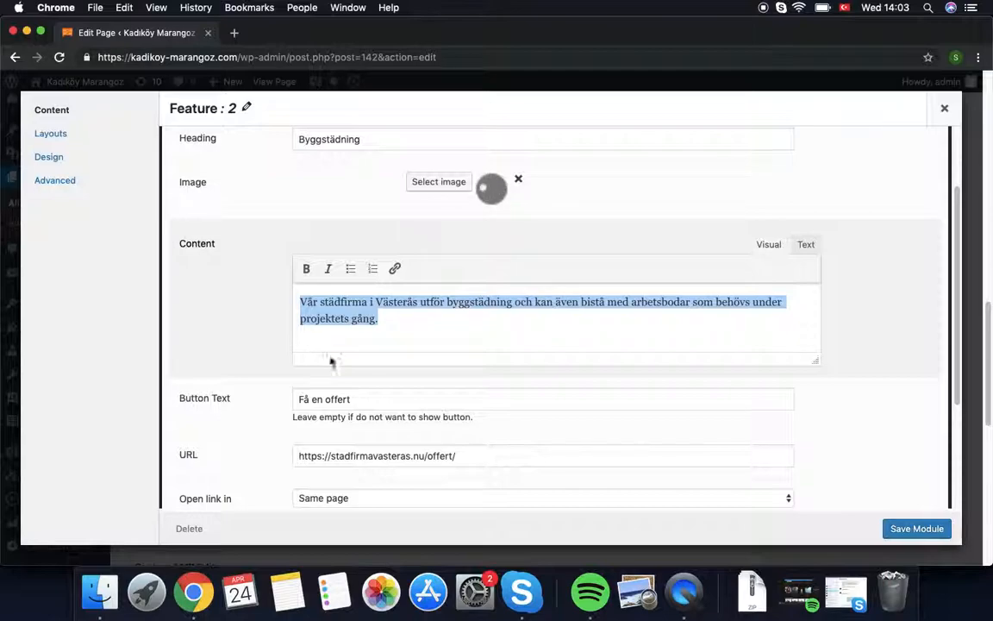
scroll(350, 402, "down", 3)
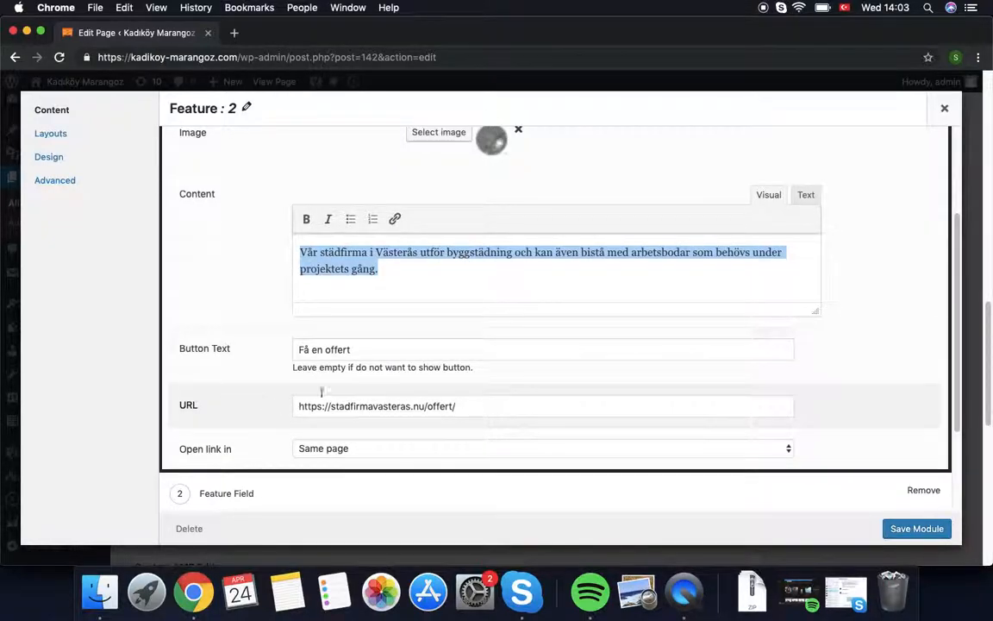
scroll(595, 417, "down", 5)
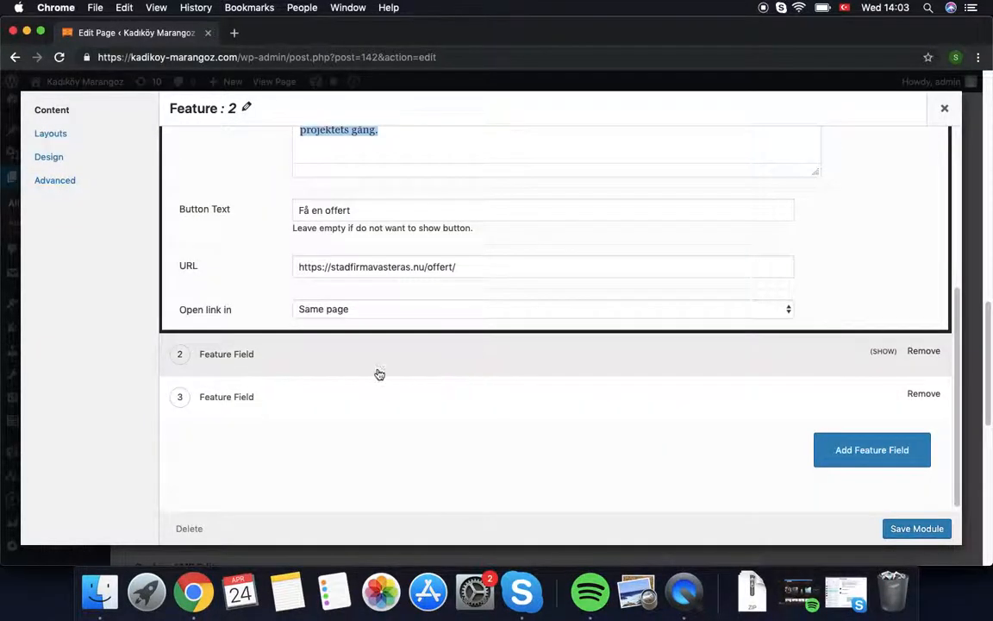
Step: Expand the Fönsterputsning feature field, add a fourth feature field, and save the module
left_click(384, 364)
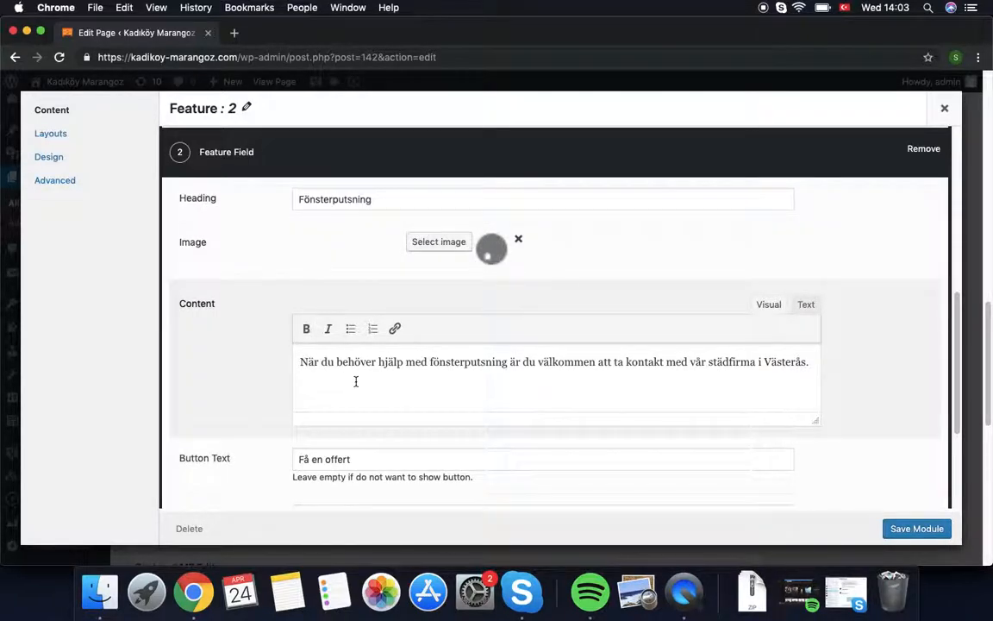
triple_click(399, 363)
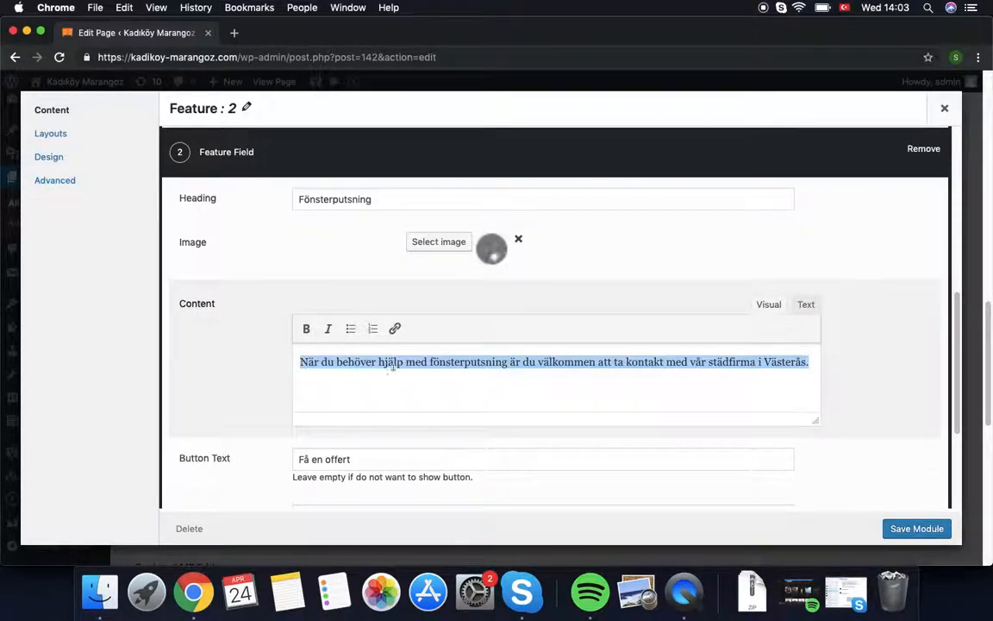
scroll(379, 431, "down", 2)
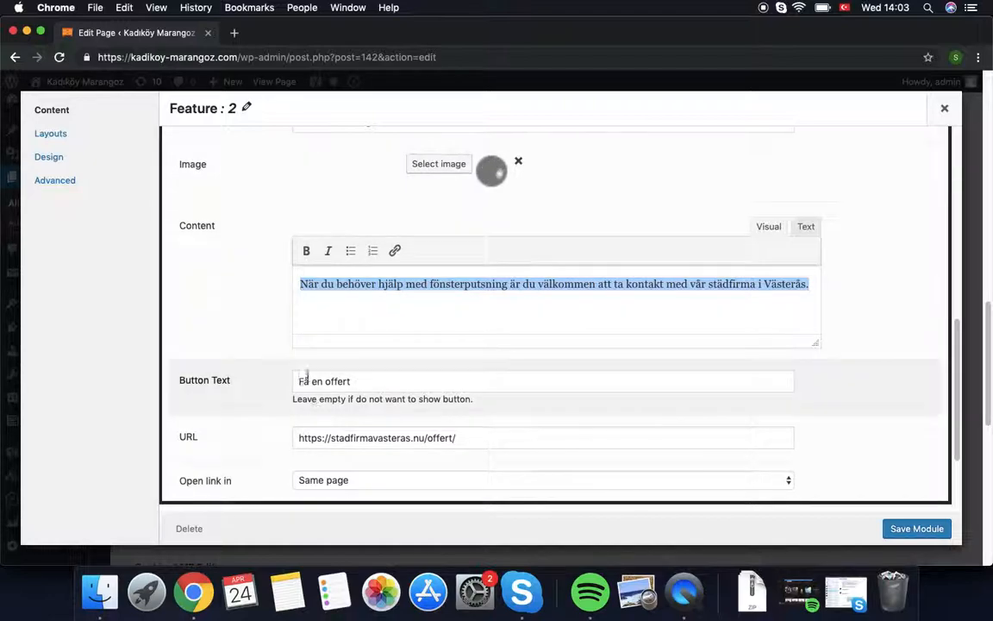
scroll(505, 450, "down", 2)
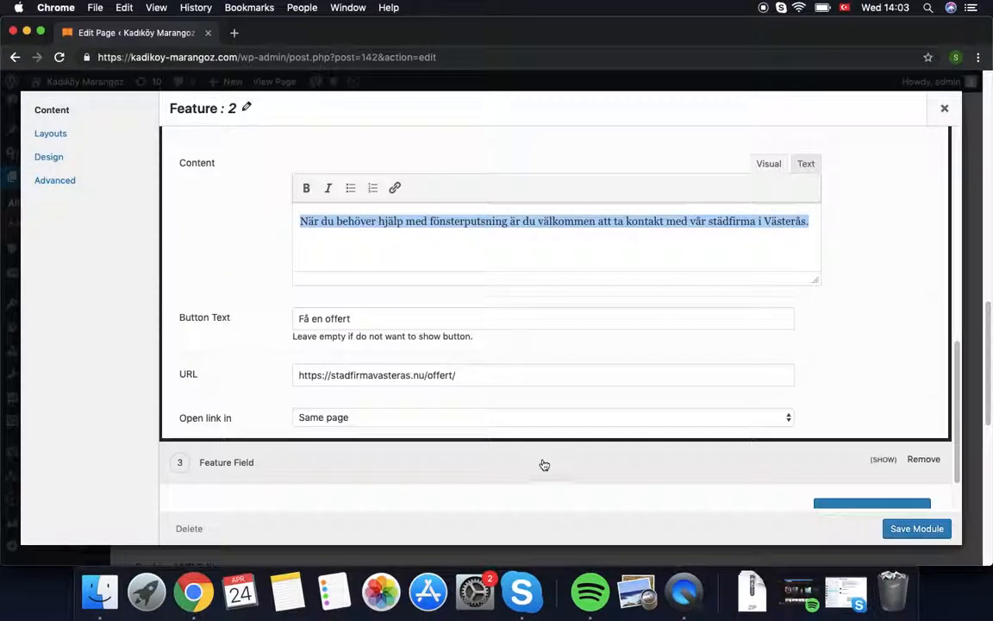
scroll(699, 455, "down", 2)
left_click(842, 461)
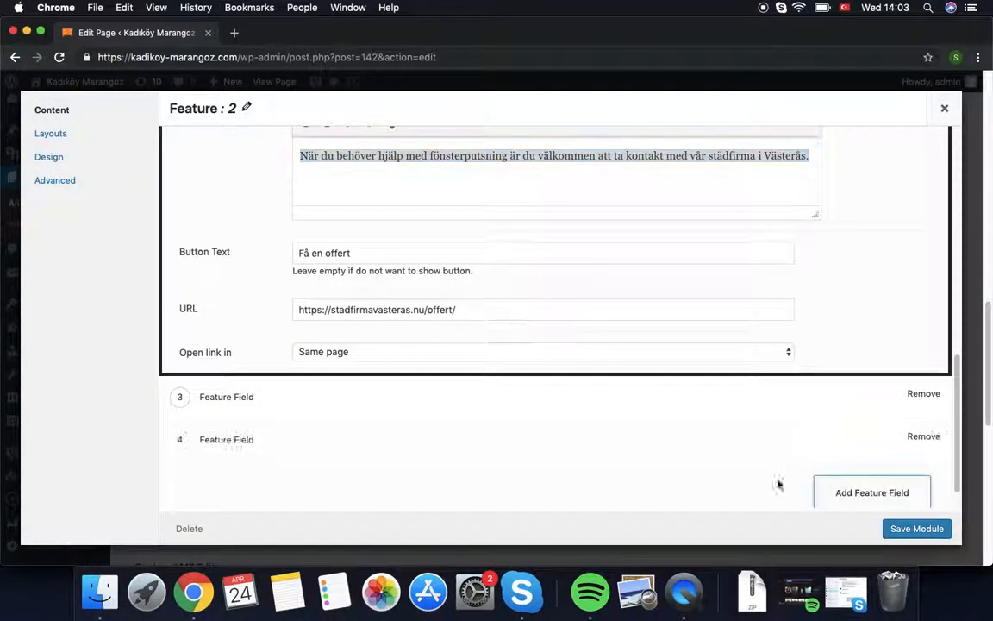
scroll(485, 488, "down", 1)
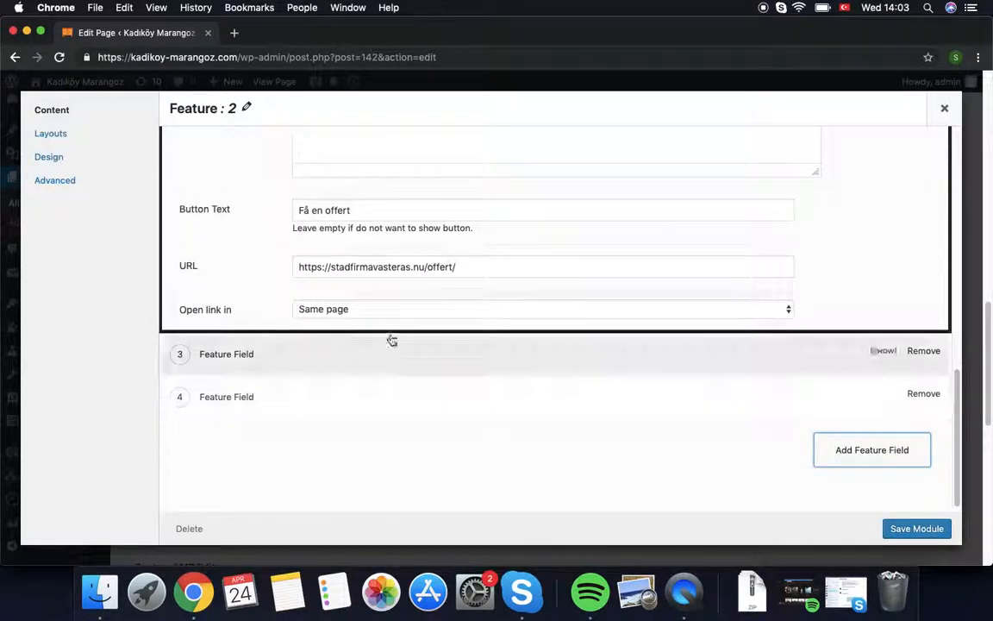
left_click(911, 533)
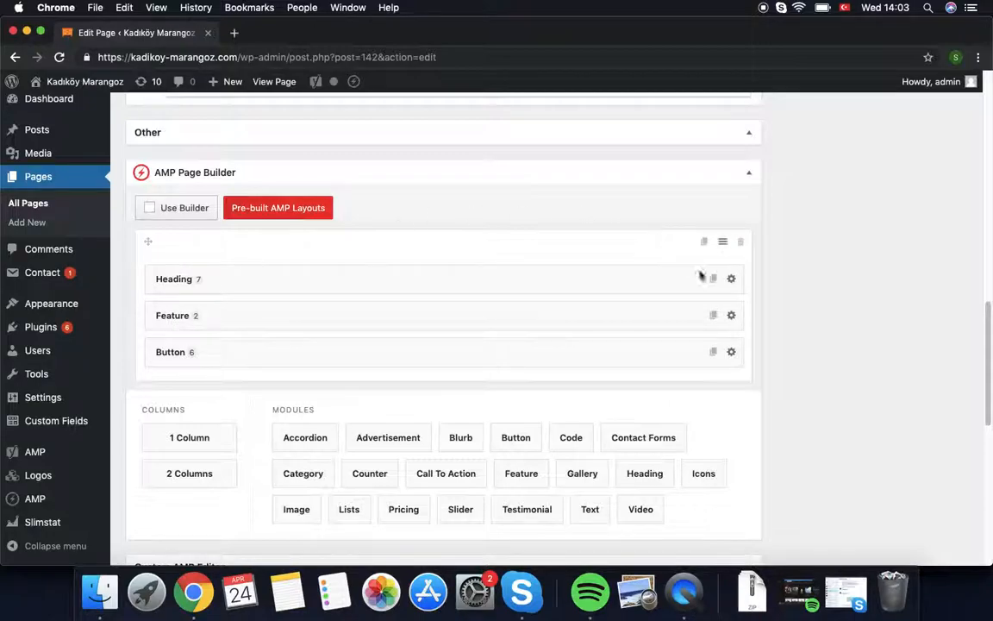
left_click(732, 352)
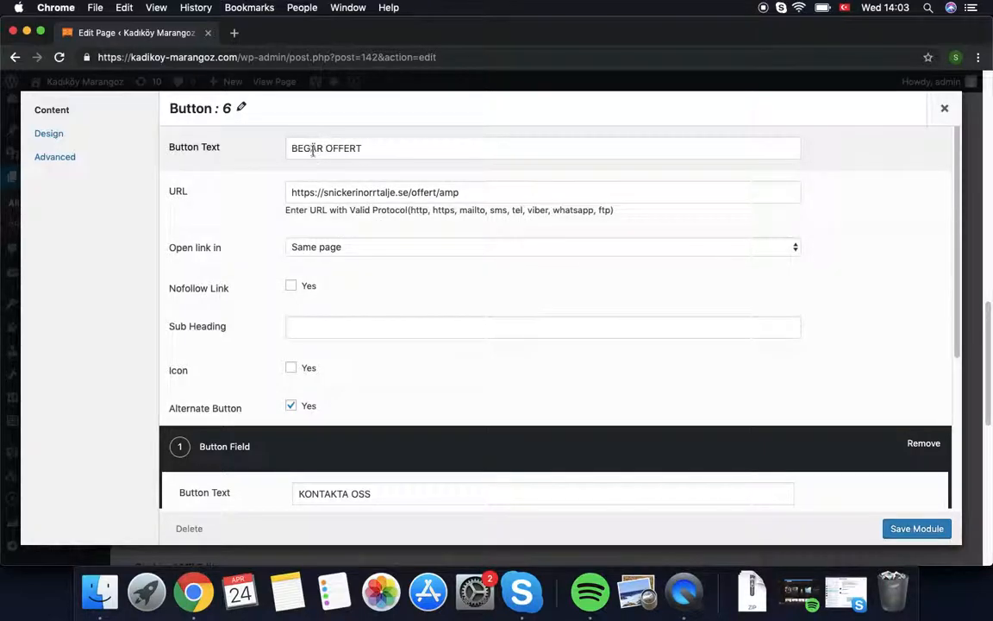
left_click(49, 134)
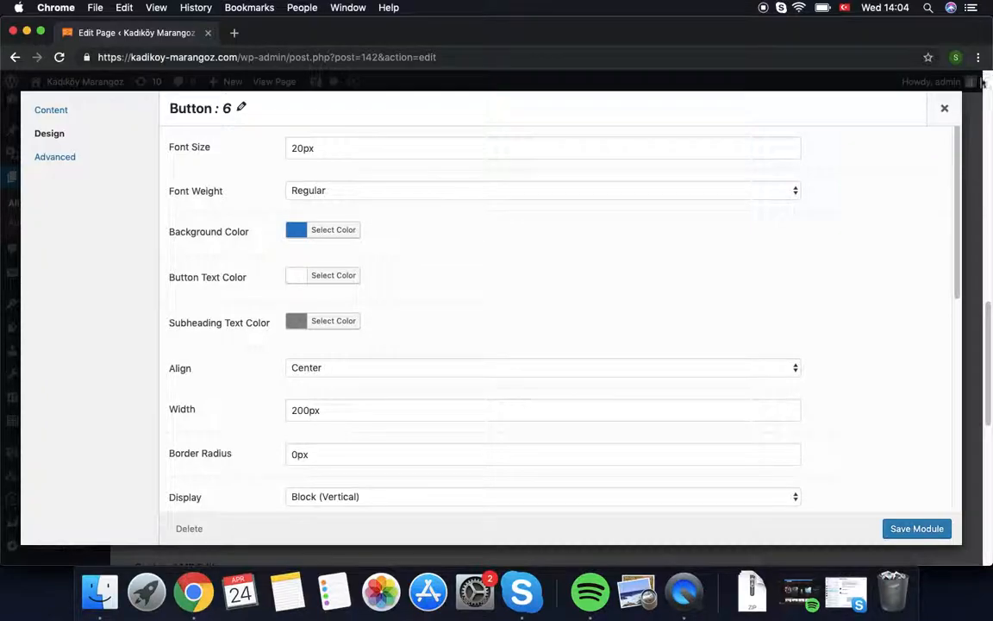
left_click(945, 108)
left_click_drag(988, 392, 978, 351)
scroll(978, 351, "up", 15)
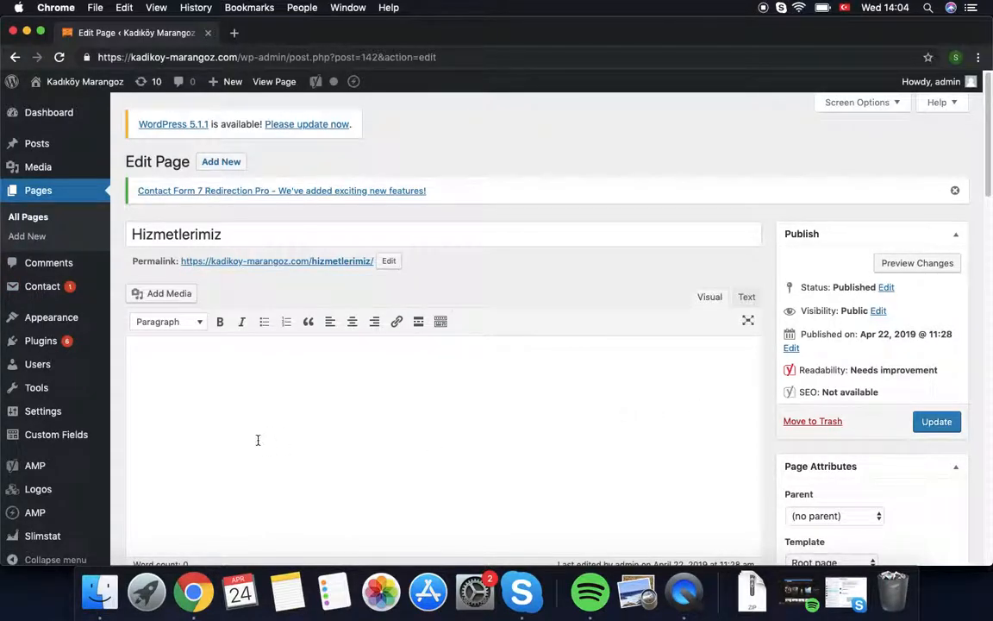
Step: Return to the top of the Hizmetlerimiz editor and reveal the Appearance submenu
scroll(326, 454, "down", 15)
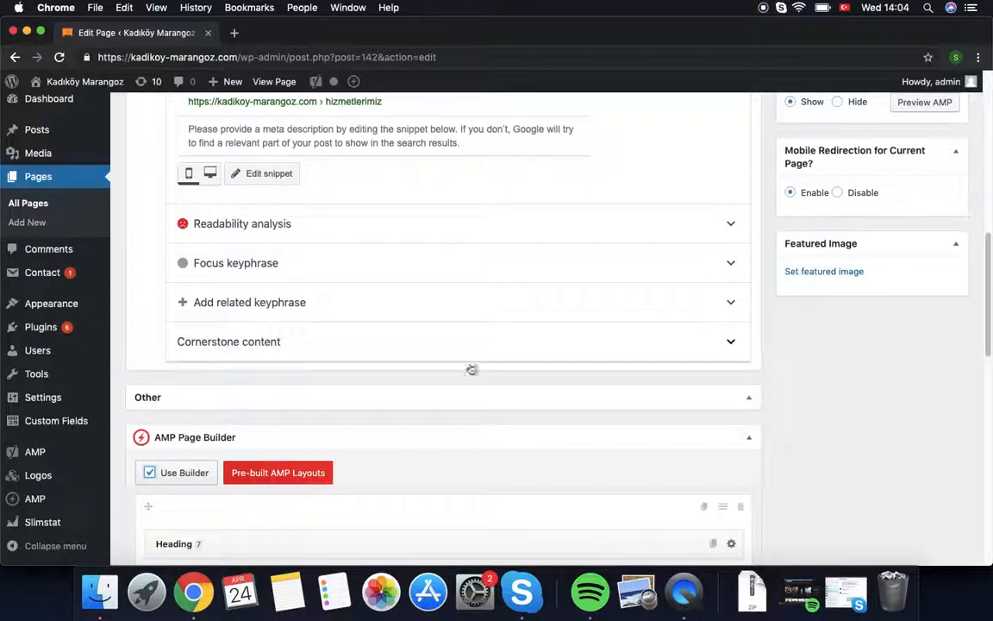
scroll(880, 220, "down", 5)
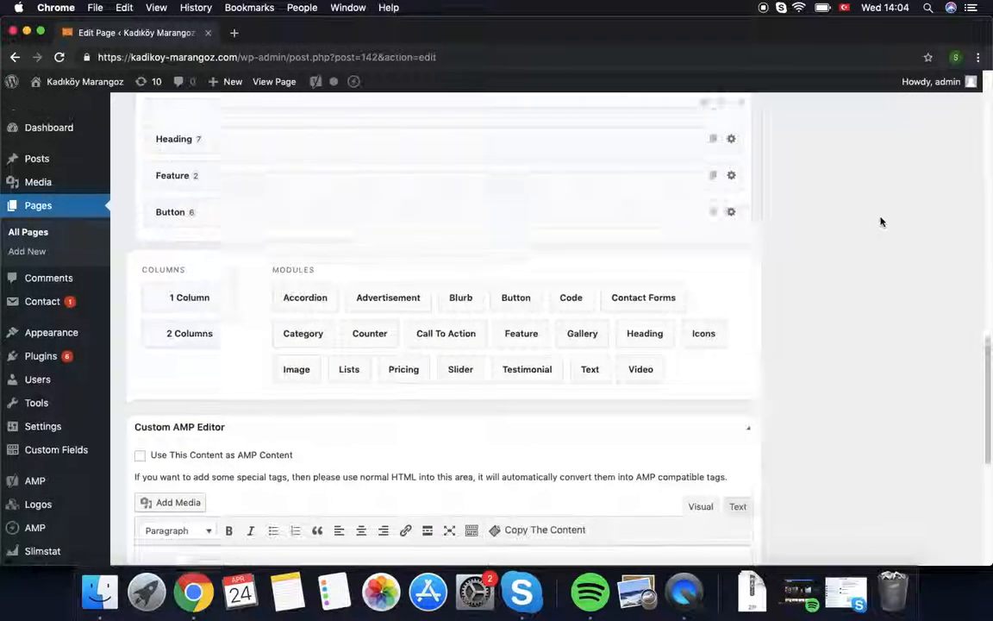
scroll(927, 326, "up", 7)
scroll(837, 235, "up", 5)
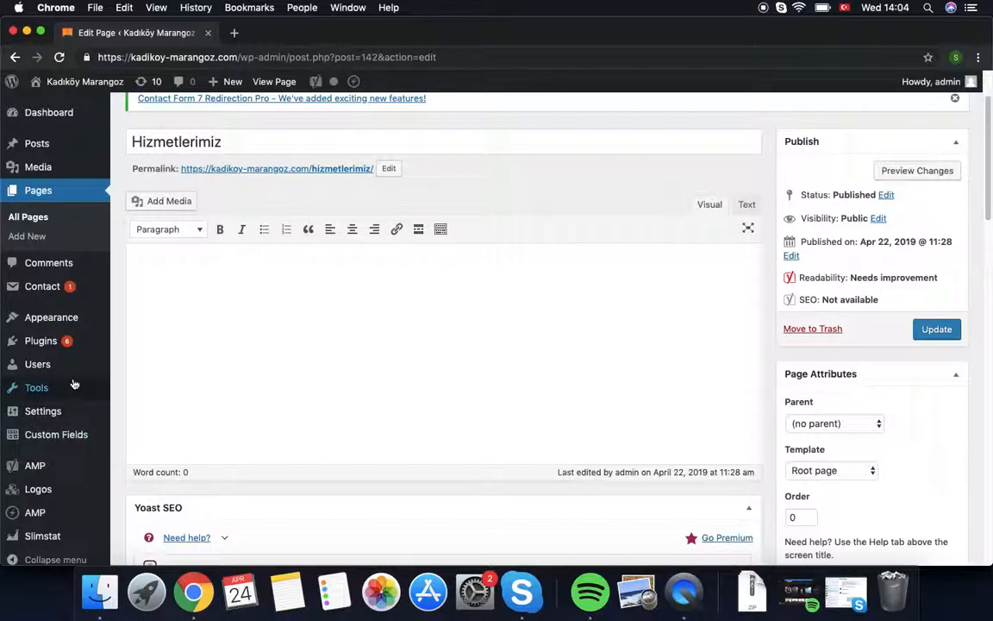
mouse_move(69, 443)
mouse_move(48, 331)
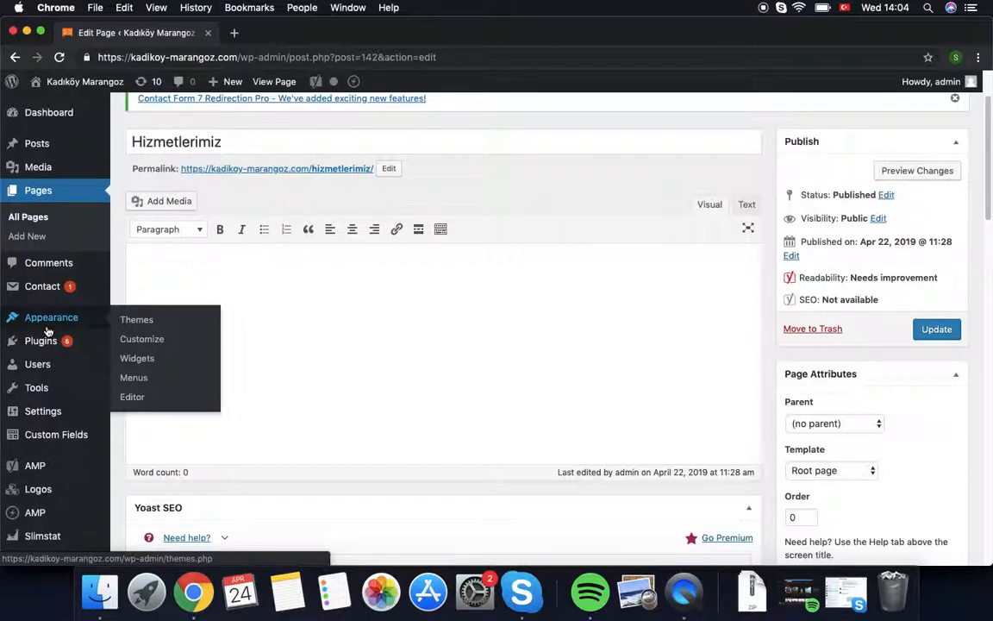
Step: Open Appearance > Widgets and expand the AMP Footer widget area
left_click(172, 359)
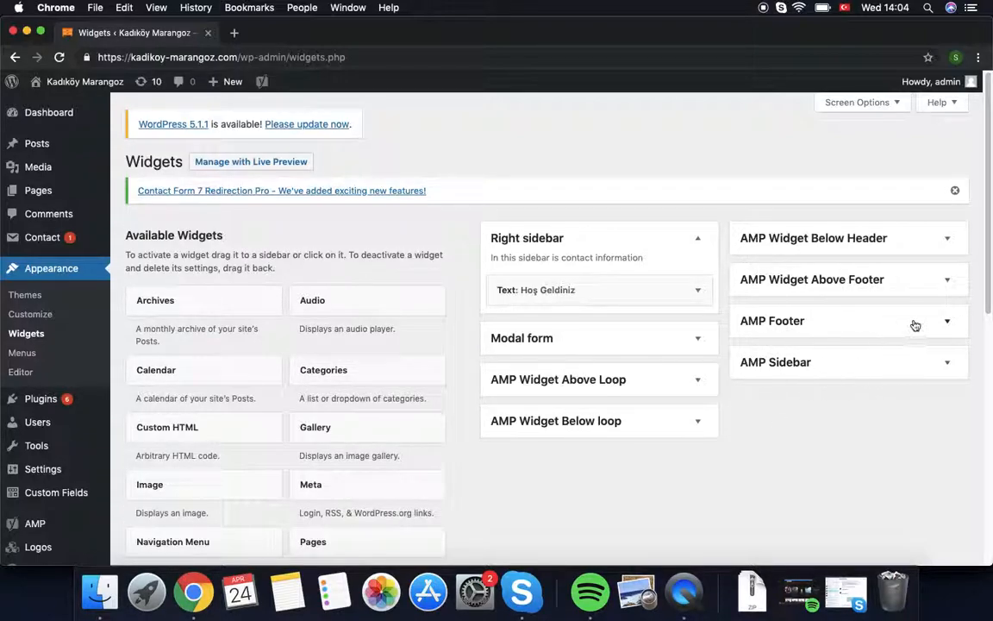
left_click(947, 322)
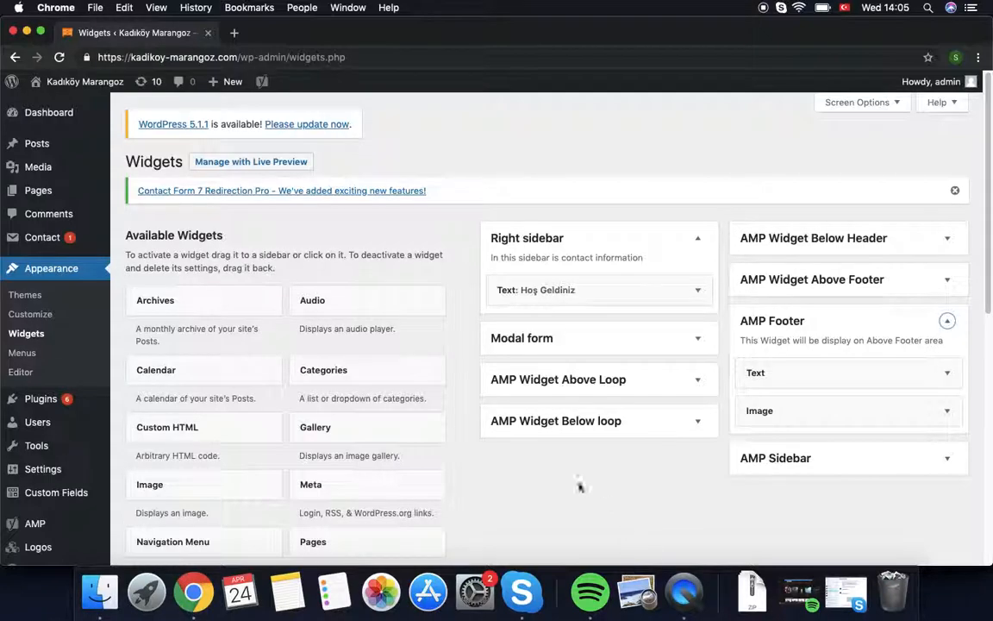
scroll(246, 509, "down", 5)
left_click_drag(175, 503, 776, 216)
left_click_drag(166, 526, 168, 527)
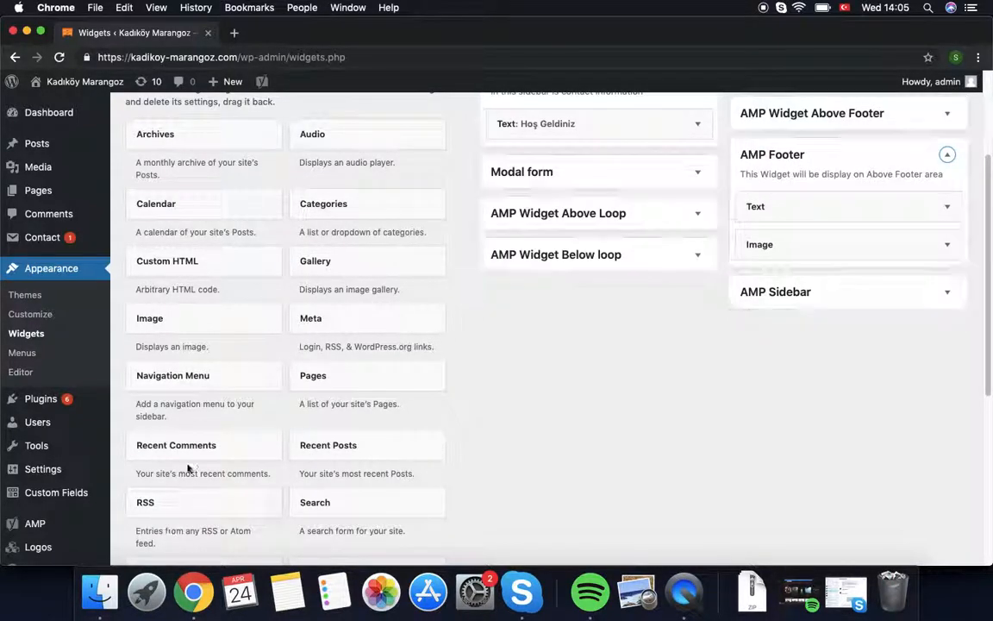
Step: Inspect the AMP Footer Text and Image widgets, then expand the empty AMP Sidebar
left_click(950, 208)
left_click(731, 258)
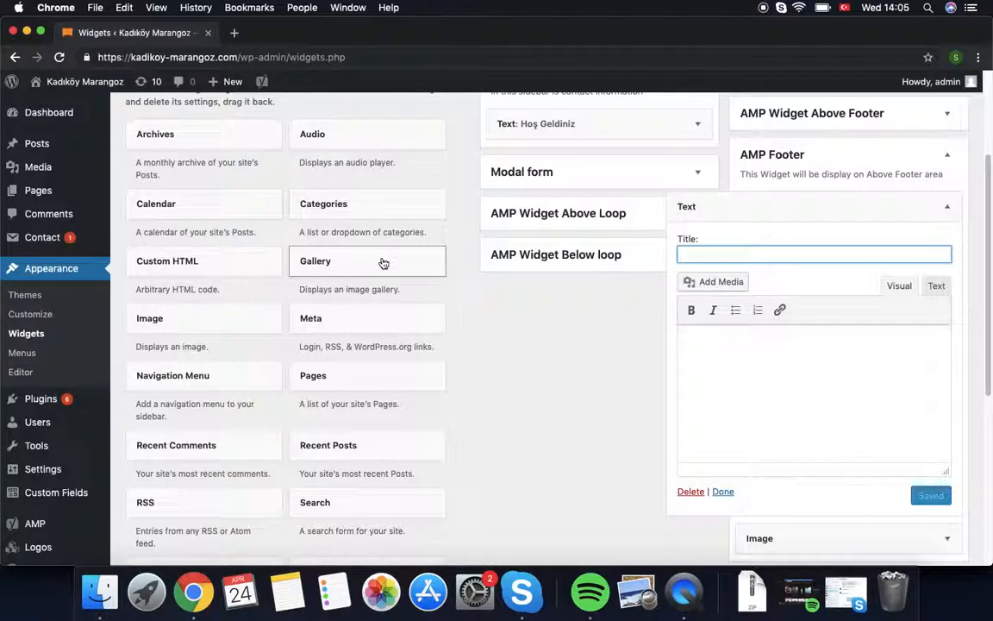
left_click(720, 342)
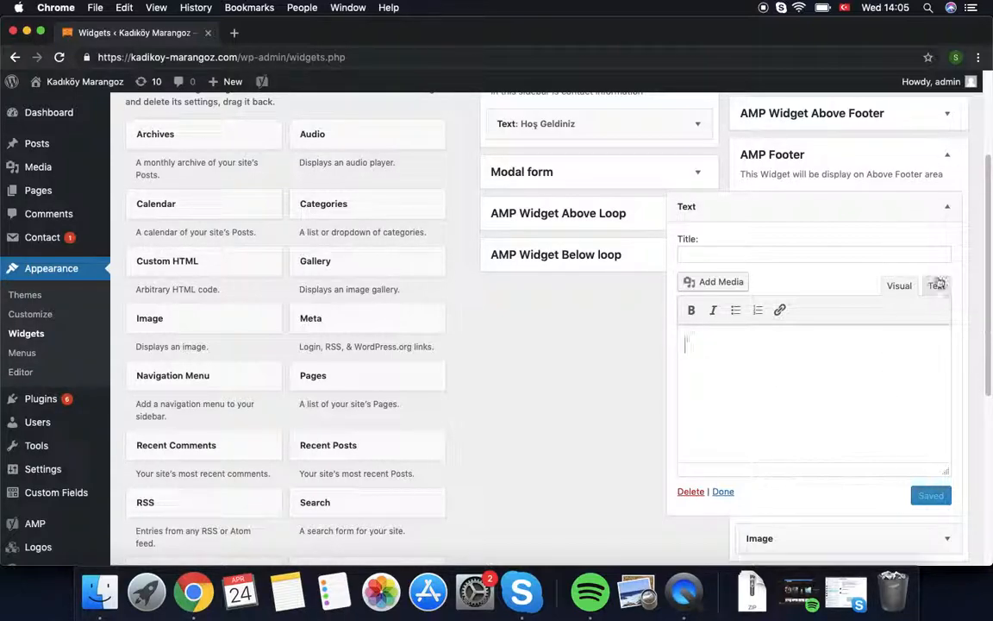
left_click(946, 206)
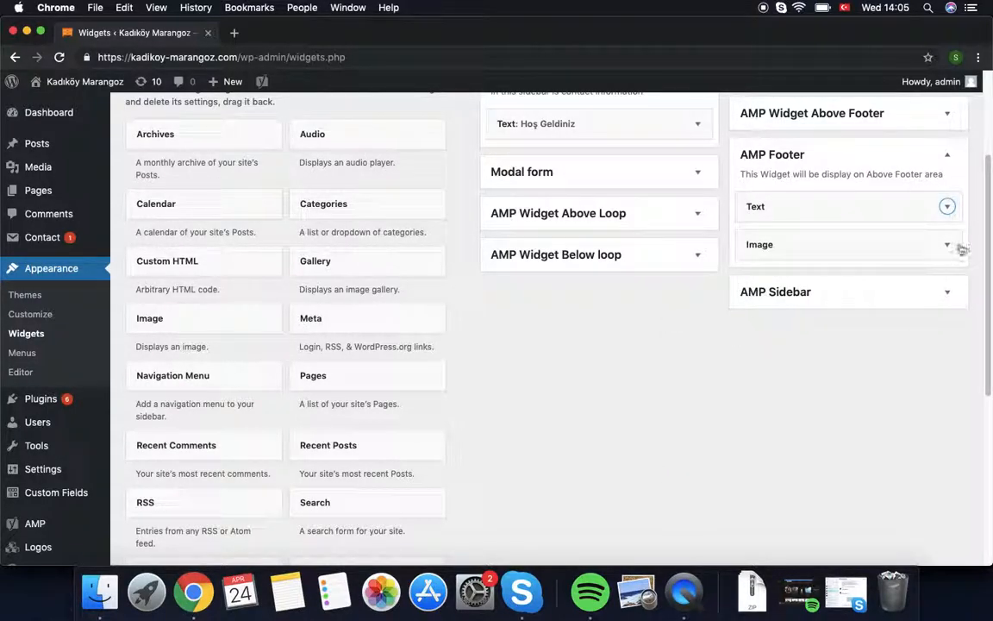
left_click(946, 244)
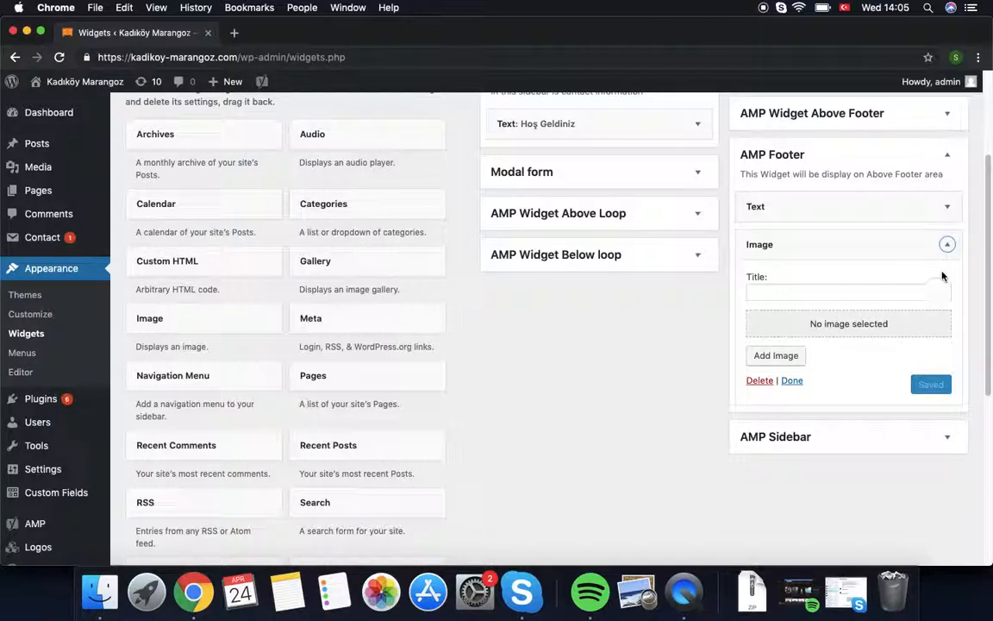
left_click(946, 244)
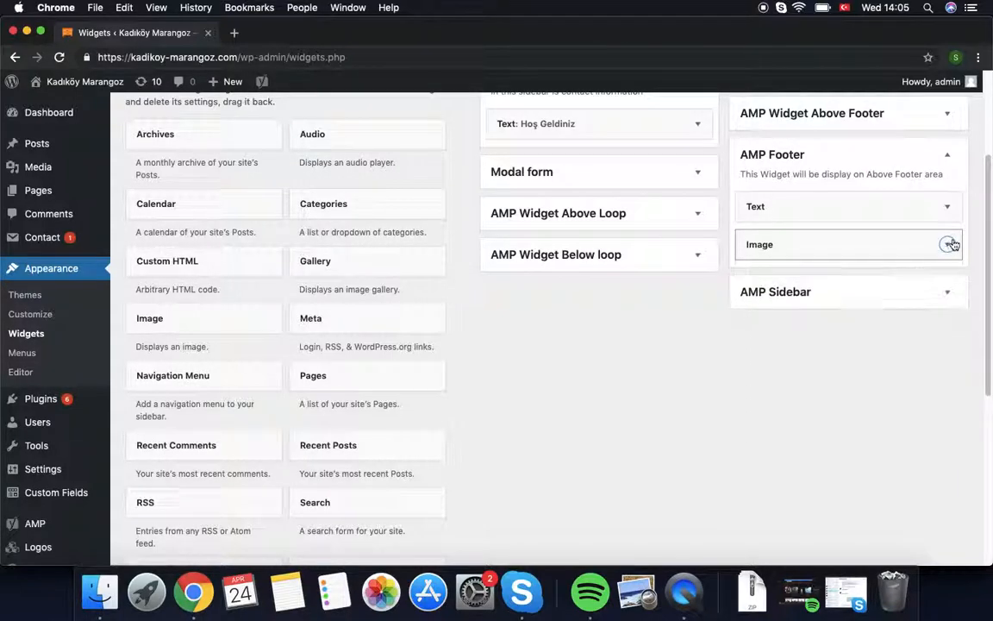
left_click(947, 293)
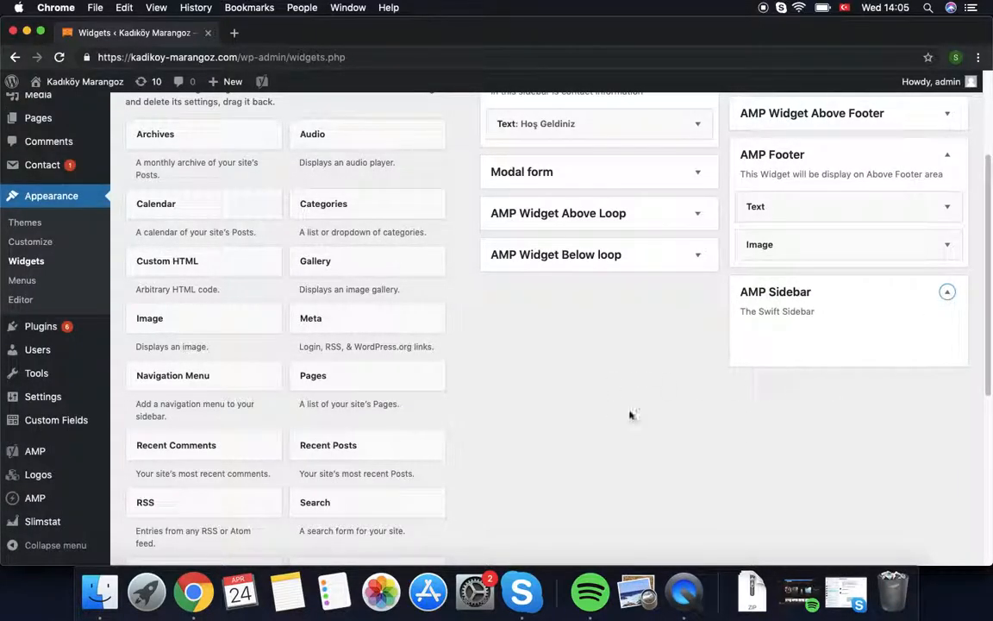
scroll(204, 439, "down", 3)
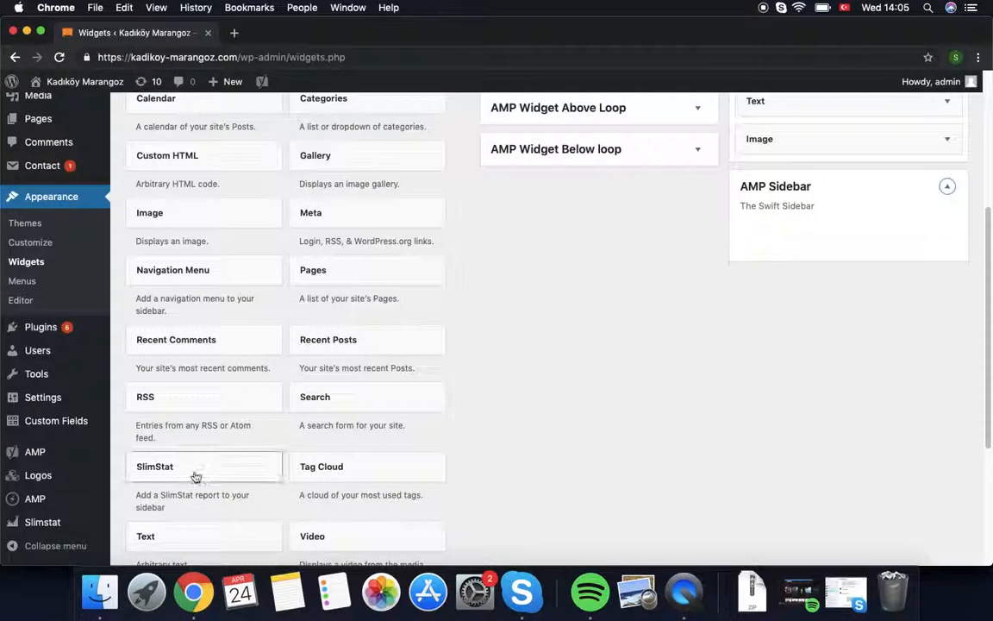
Step: Add a new Text widget to the AMP Sidebar
left_click_drag(171, 539, 784, 231)
left_click(703, 273)
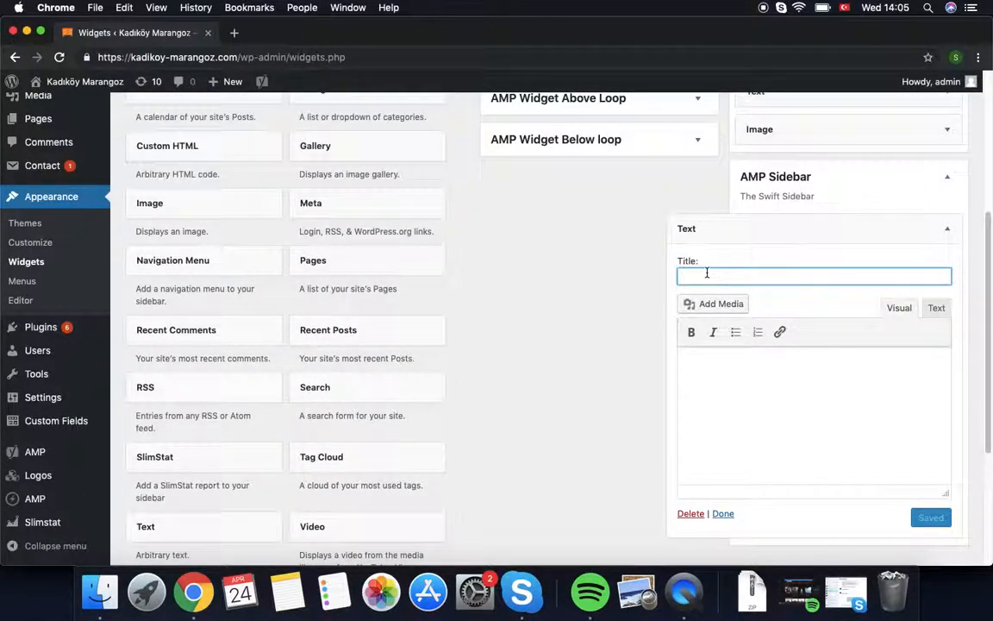
scroll(576, 291, "up", 5)
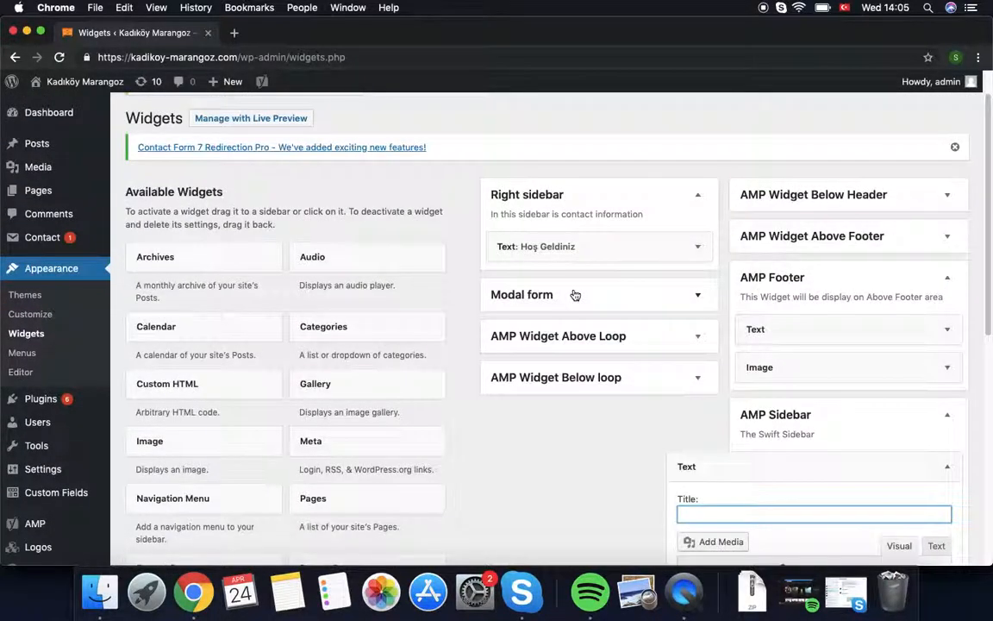
Step: Copy the contact details from the Hoş Geldiniz widget's raw HTML, then collapse it
left_click(699, 247)
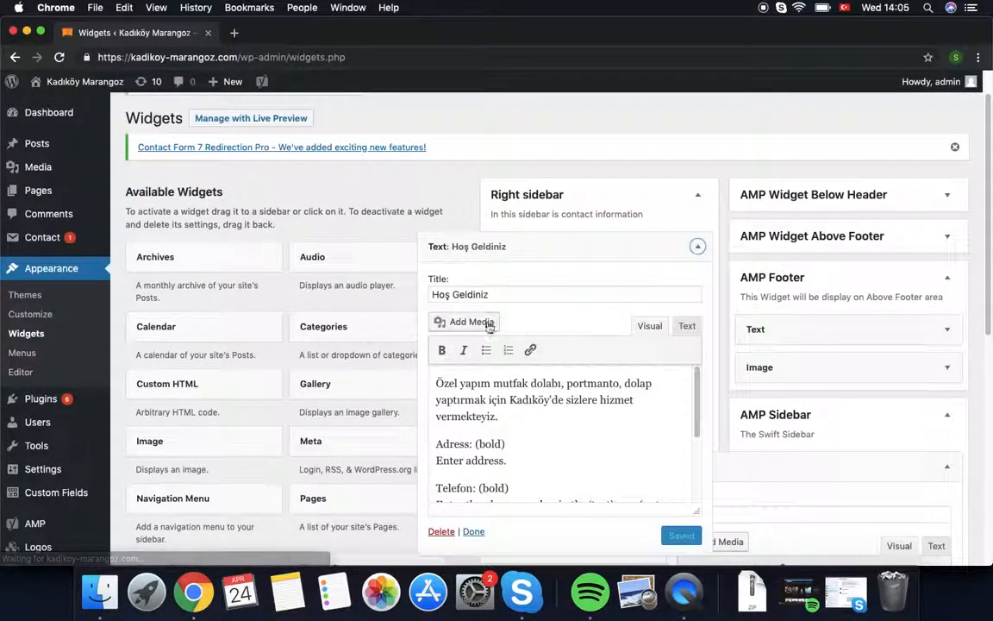
left_click(687, 326)
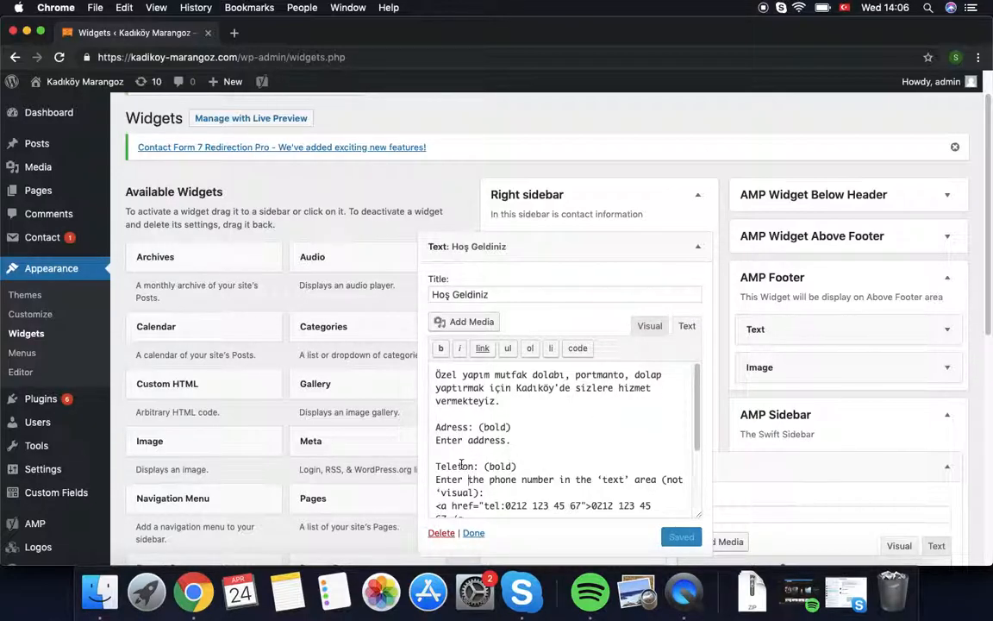
scroll(461, 466, "down", 5)
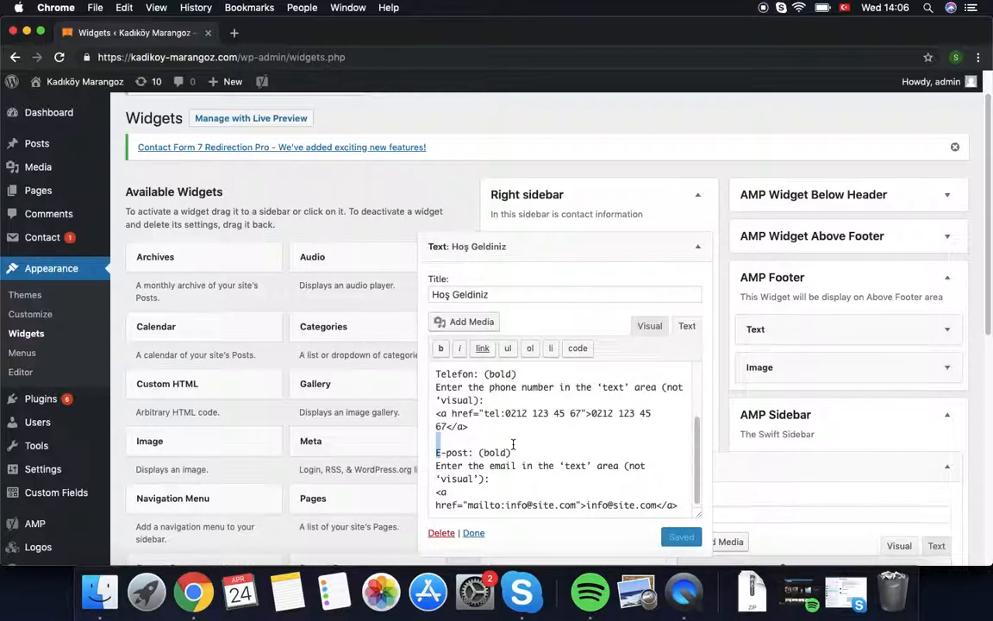
left_click(552, 450)
scroll(609, 498, "down", 1)
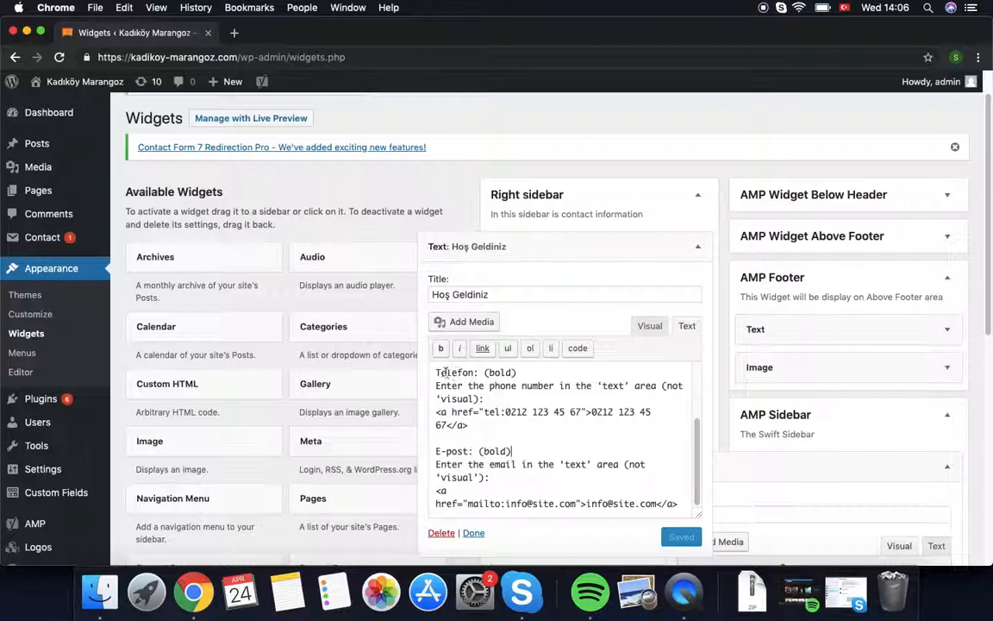
left_click_drag(437, 370, 603, 558)
right_click(480, 343)
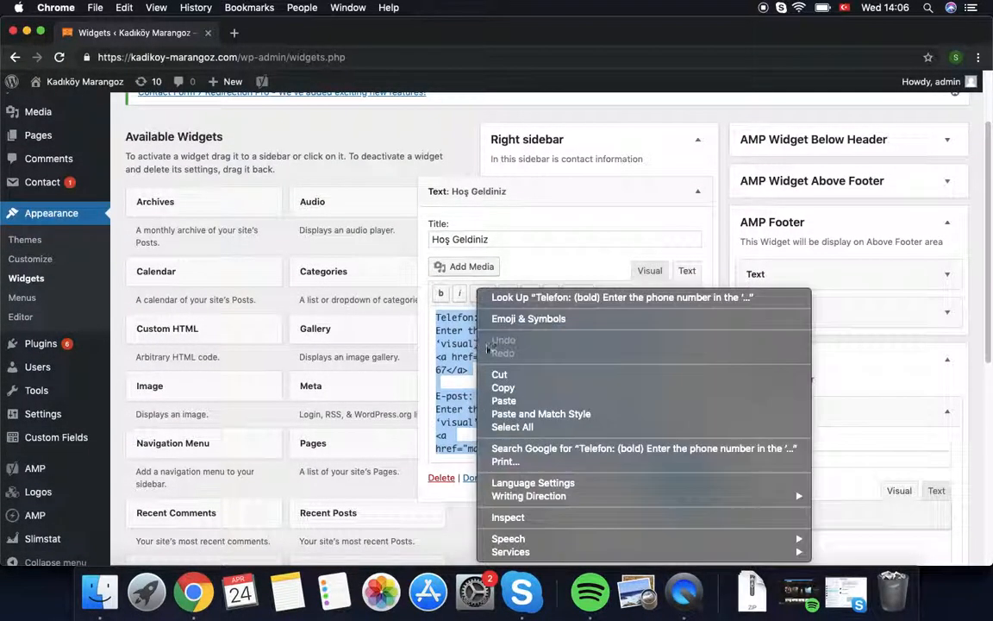
left_click(525, 390)
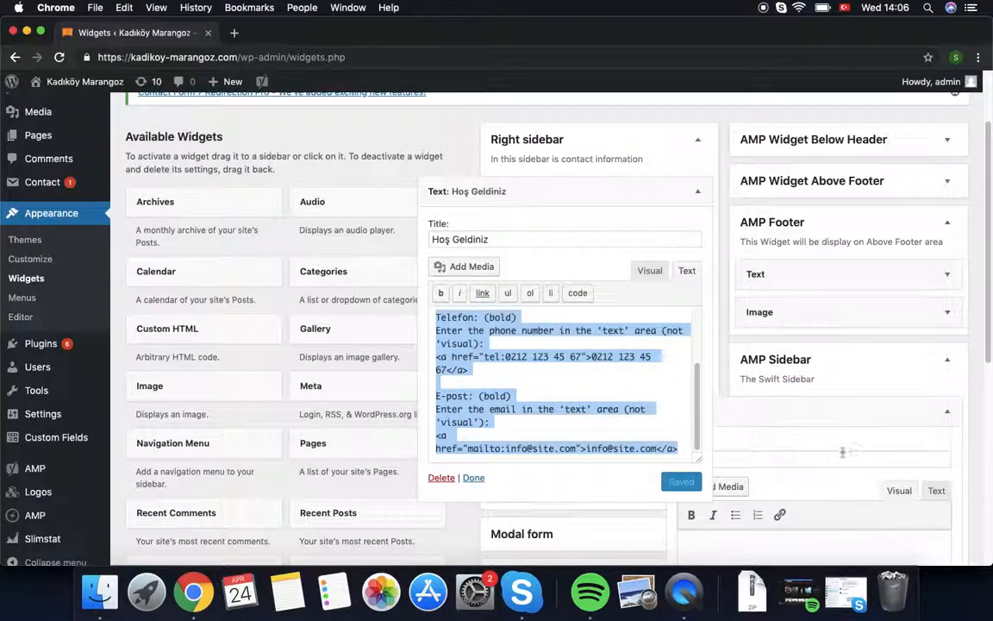
left_click(648, 271)
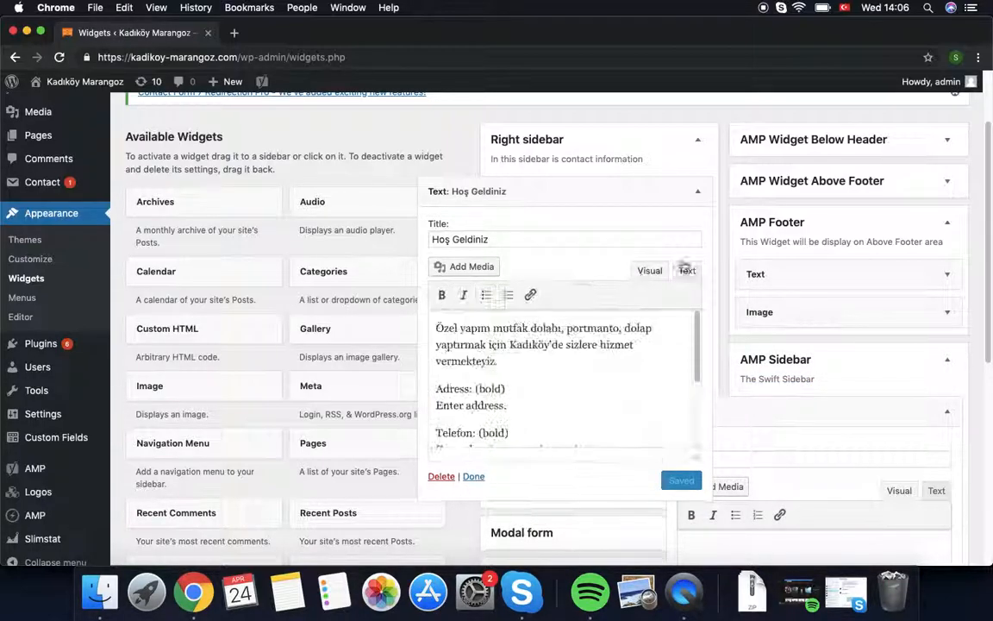
scroll(762, 449, "down", 1)
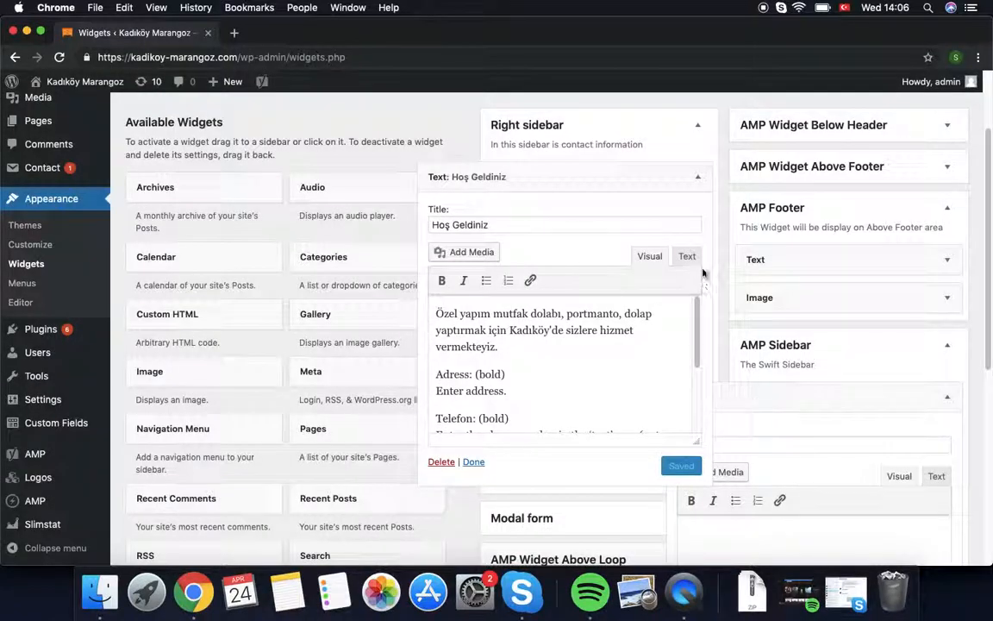
left_click(694, 186)
Step: Paste the copied contact details into the new AMP Sidebar Text widget and dismiss the warning
scroll(823, 422, "down", 3)
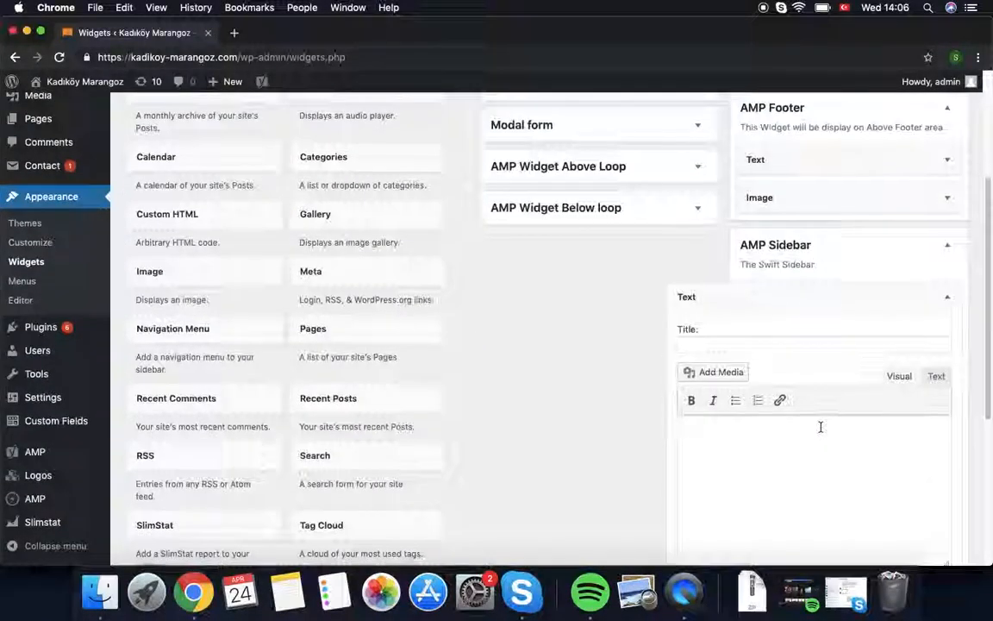
right_click(785, 433)
left_click(811, 448)
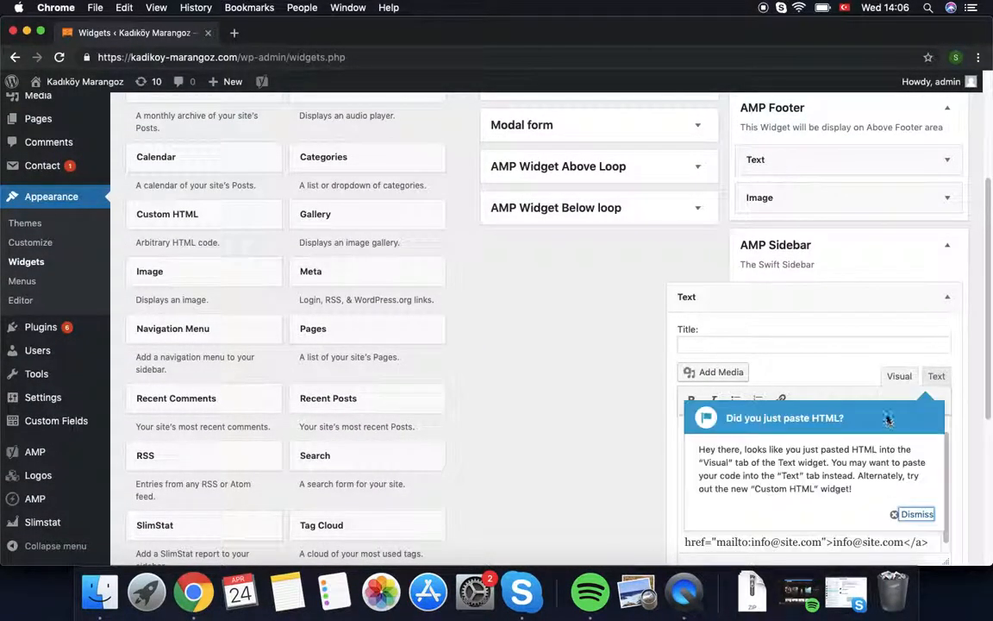
left_click(915, 513)
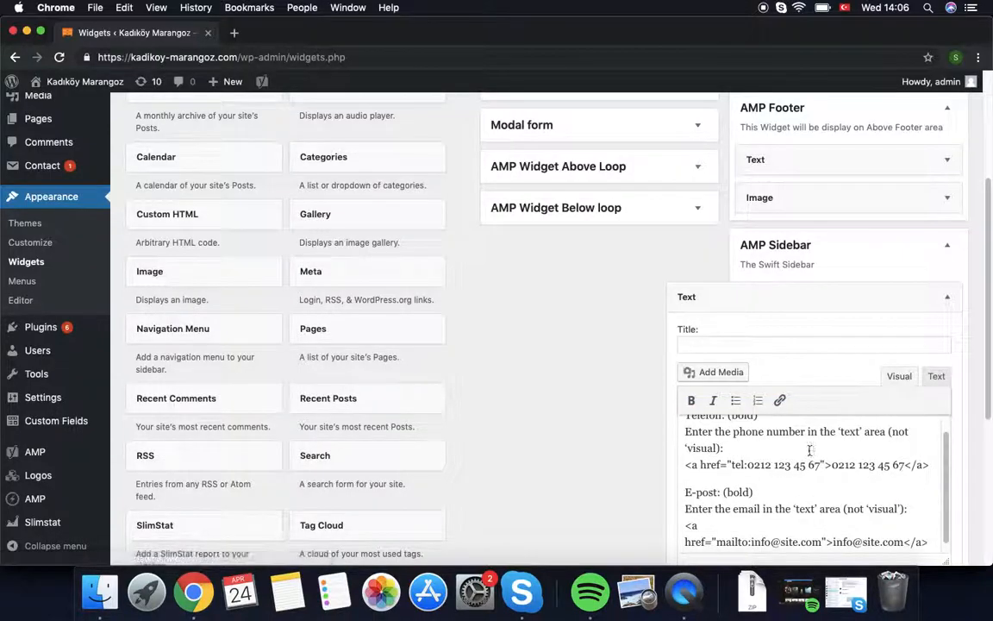
scroll(857, 484, "down", 1)
scroll(857, 483, "down", 1)
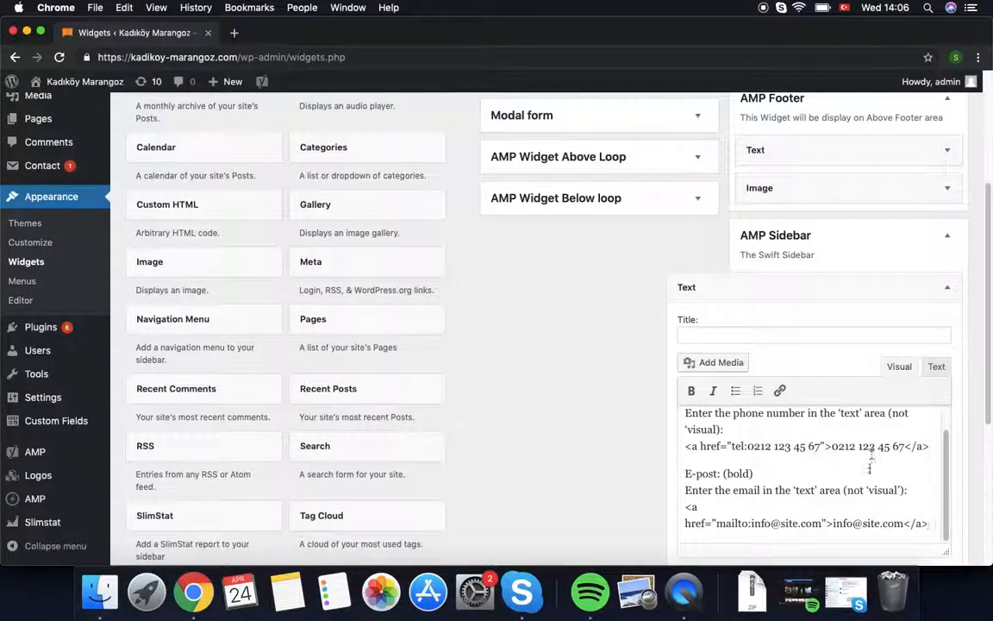
triple_click(826, 472)
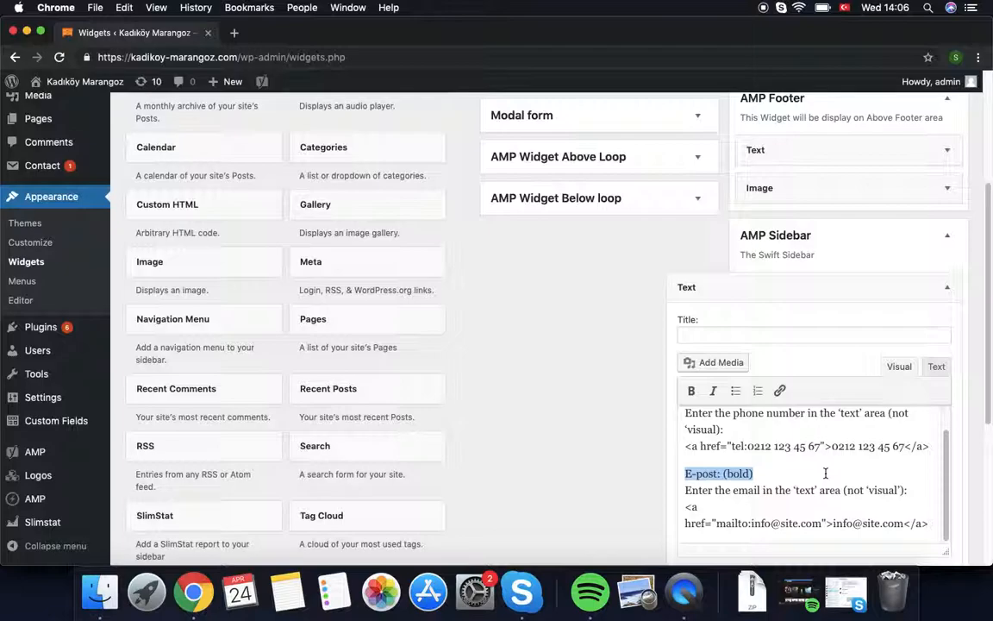
left_click(929, 530)
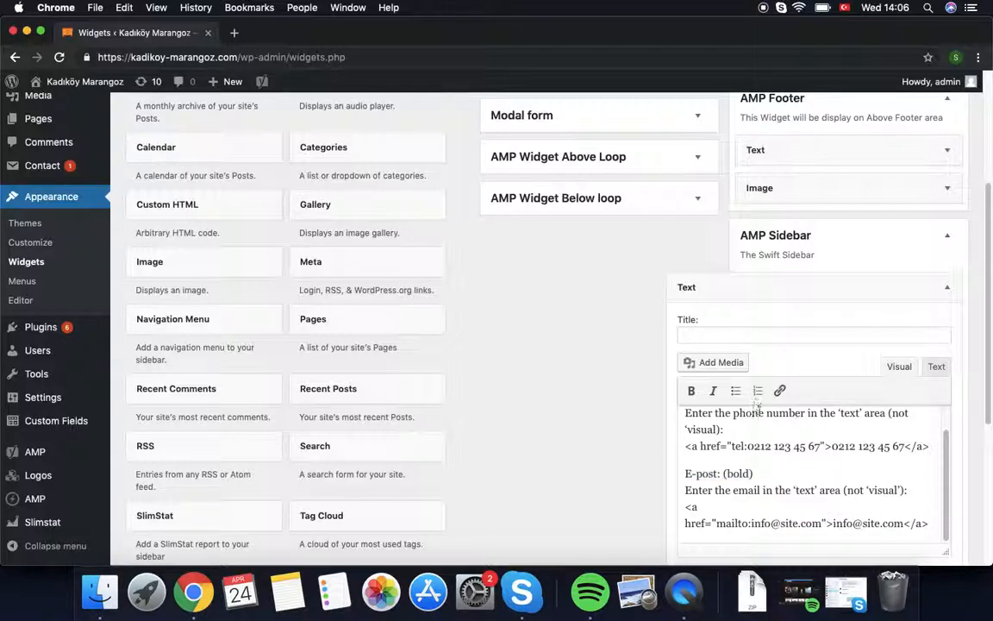
Step: Replace the widget content with the original Telefon and E-post link HTML and save it
left_click(936, 369)
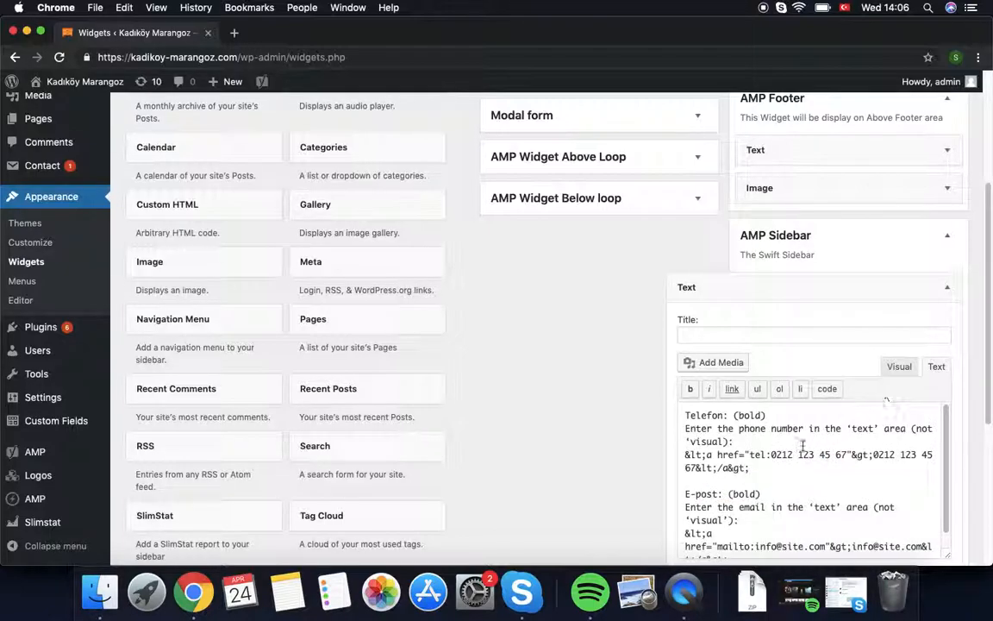
left_click_drag(688, 412, 820, 541)
scroll(776, 474, "down", 5)
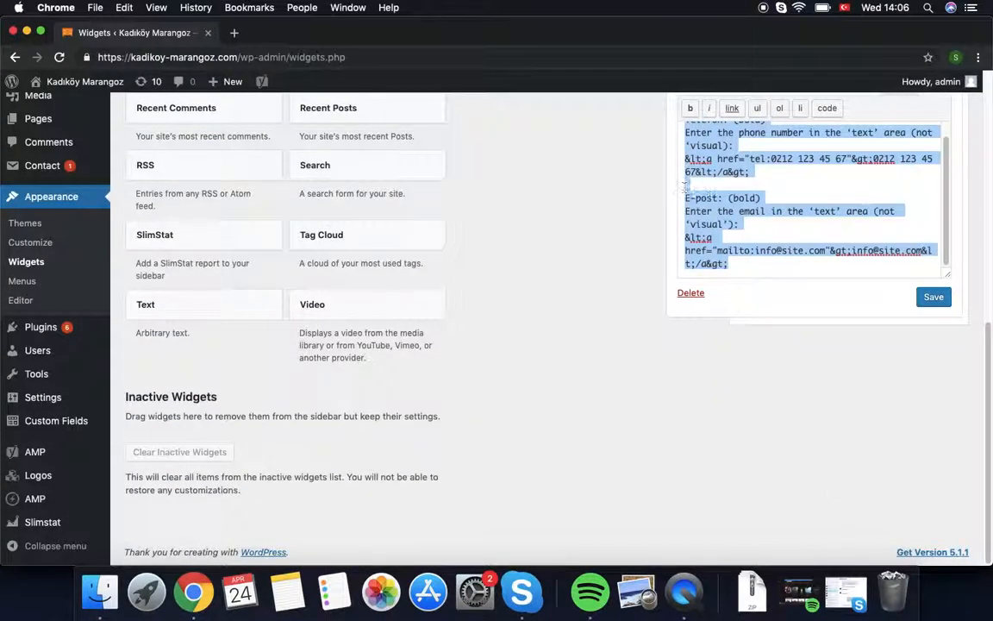
right_click(716, 201)
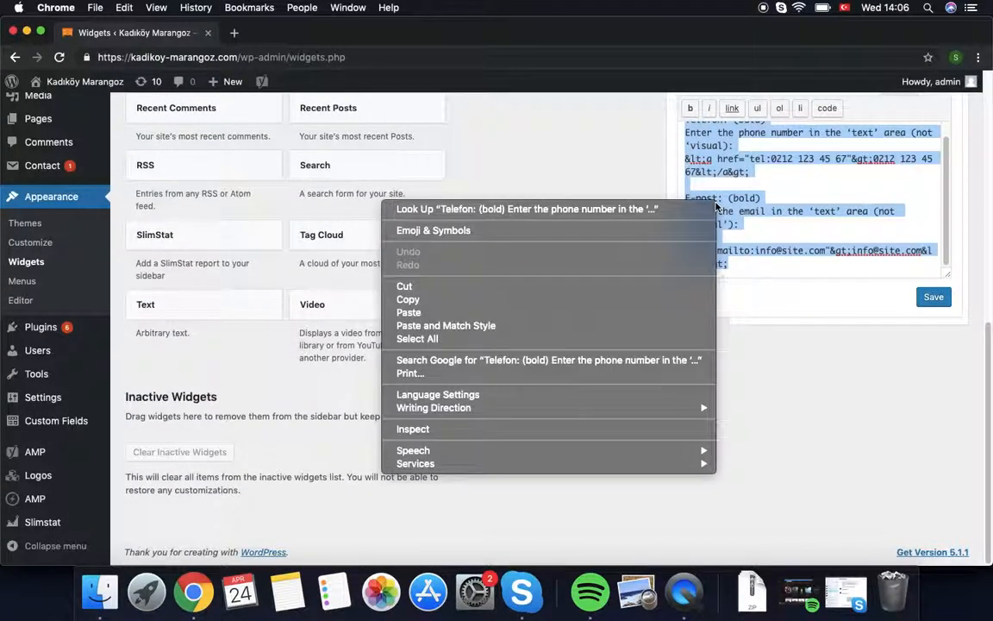
left_click(610, 313)
left_click(933, 298)
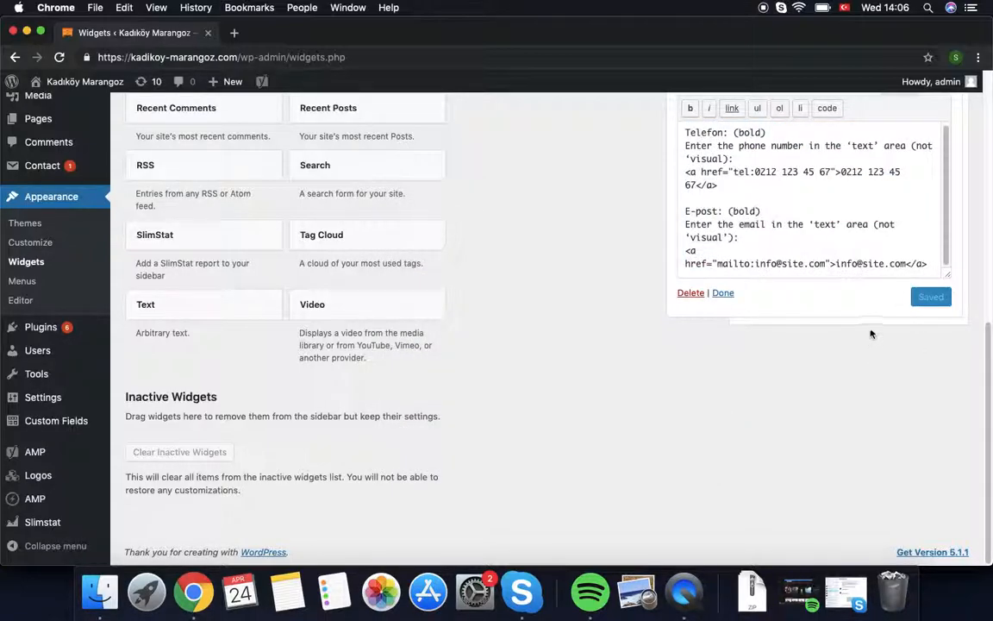
scroll(877, 209, "up", 1)
scroll(900, 191, "up", 5)
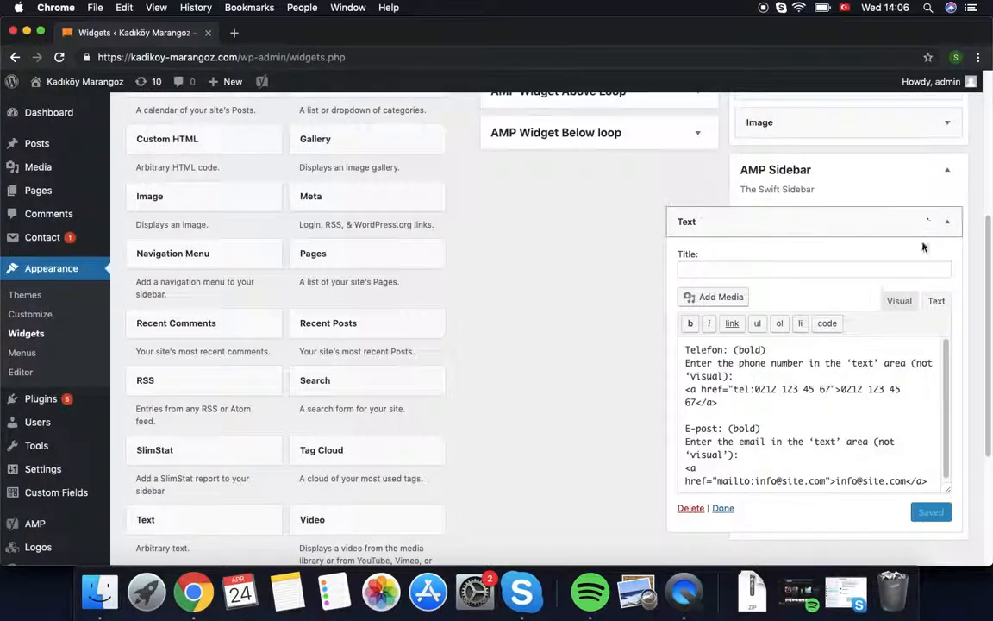
left_click(899, 300)
left_click(722, 410)
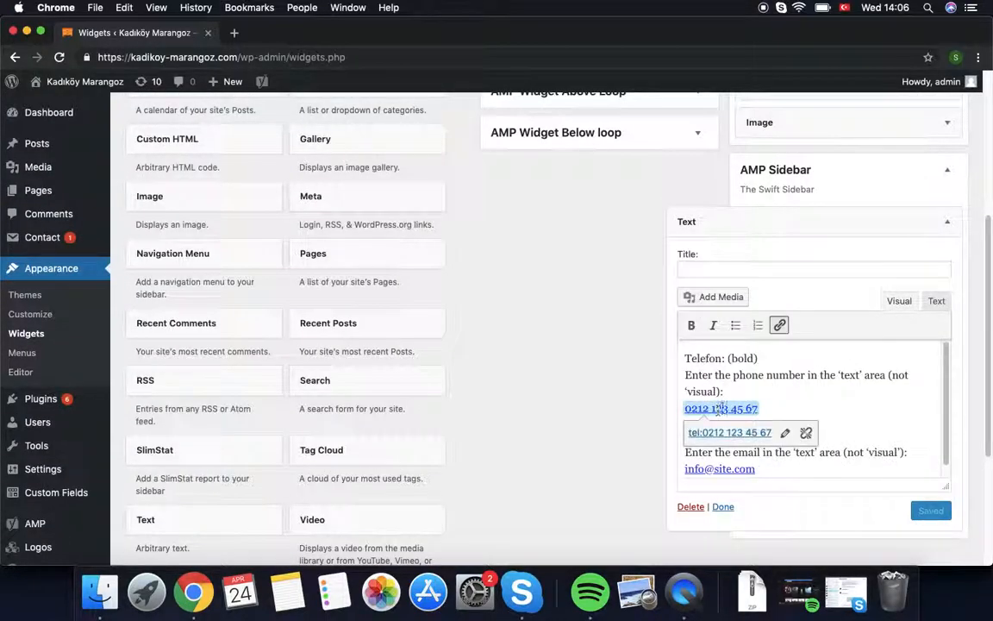
left_click(752, 468)
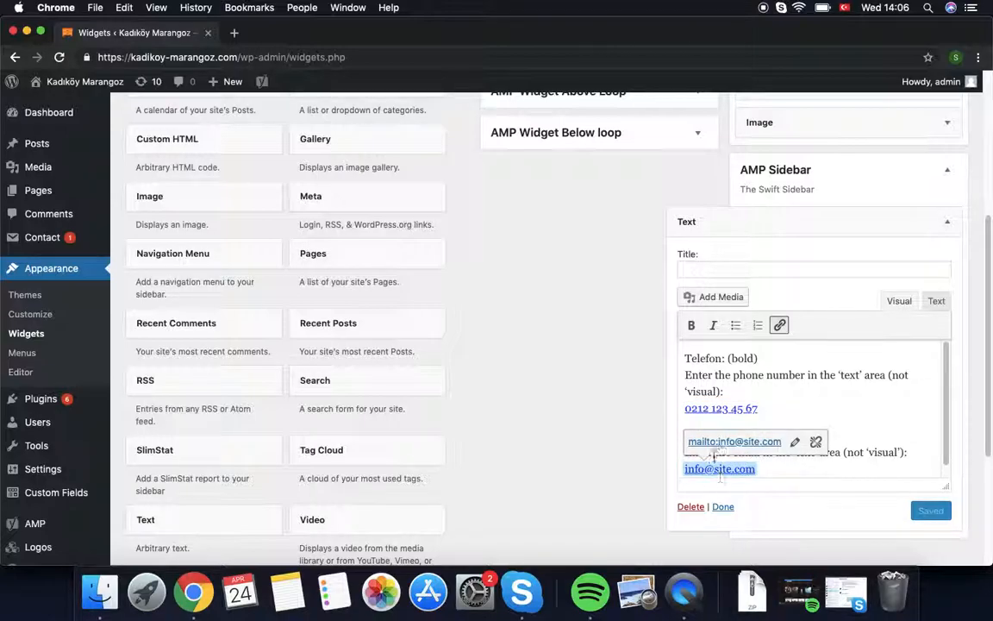
left_click(937, 301)
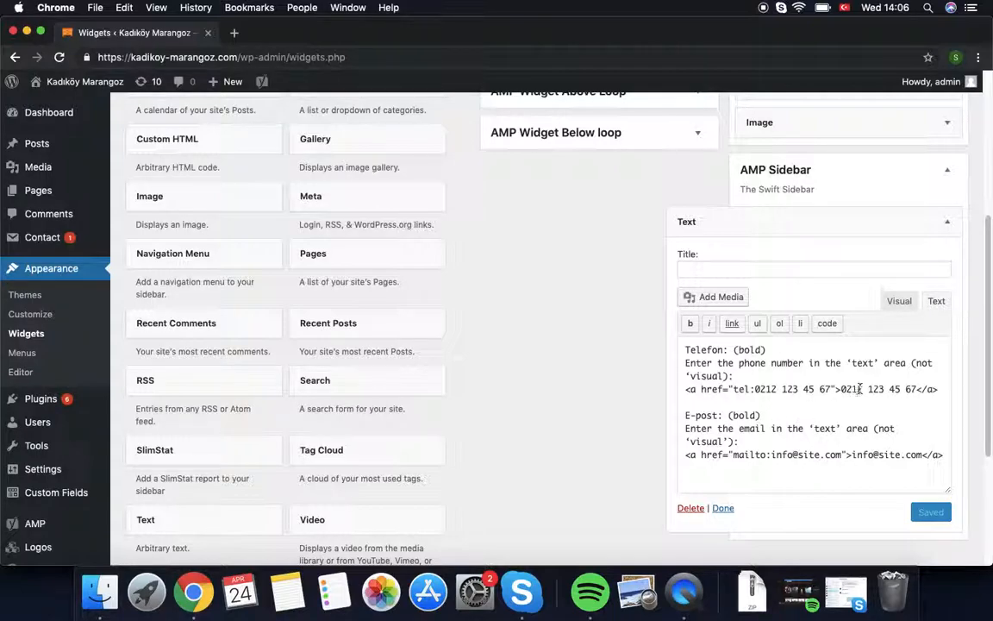
left_click_drag(755, 389, 919, 390)
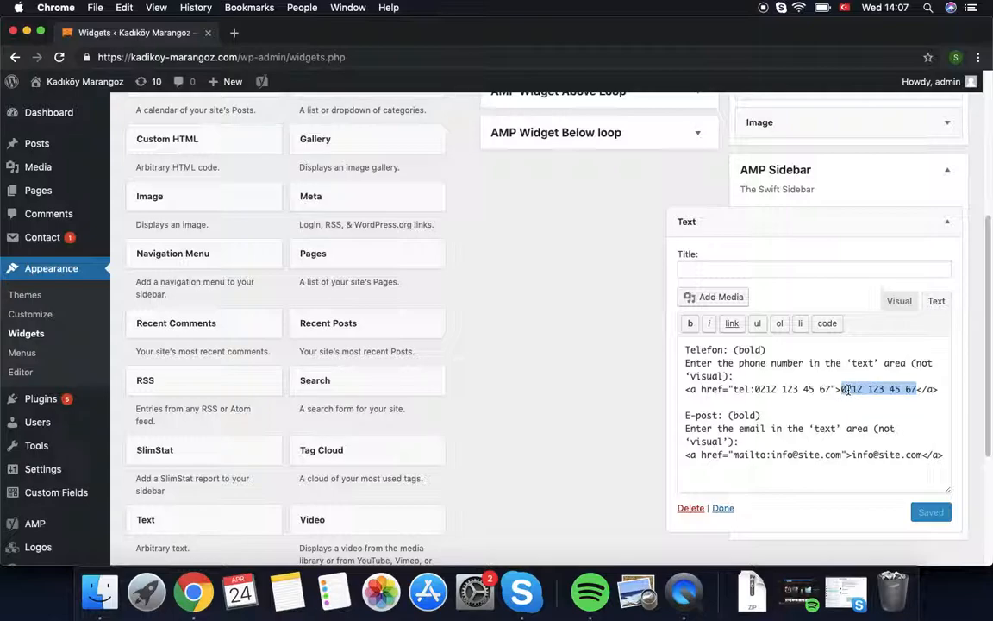
left_click(885, 454)
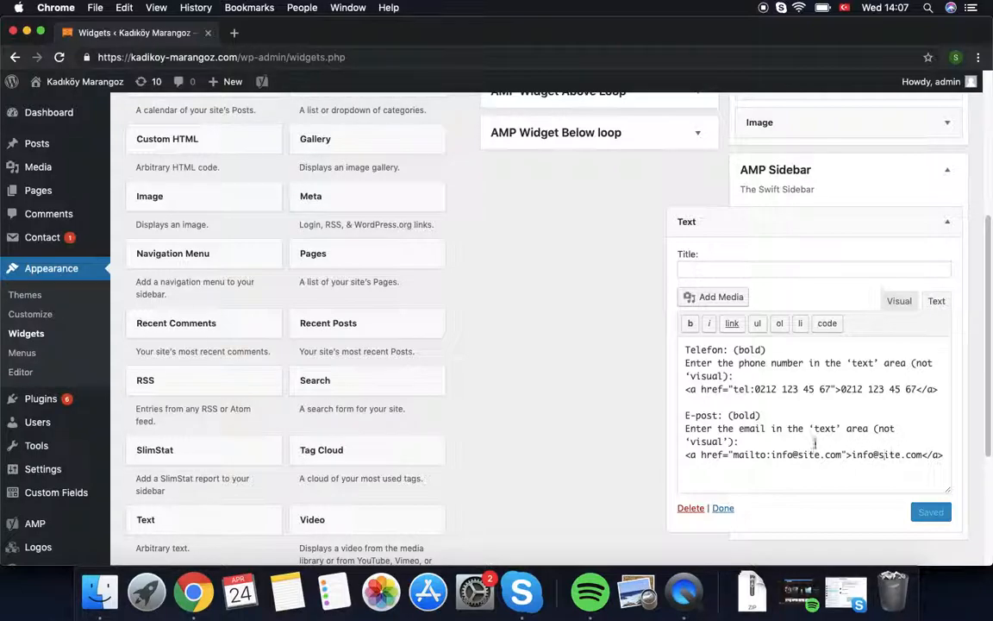
scroll(590, 292, "up", 5)
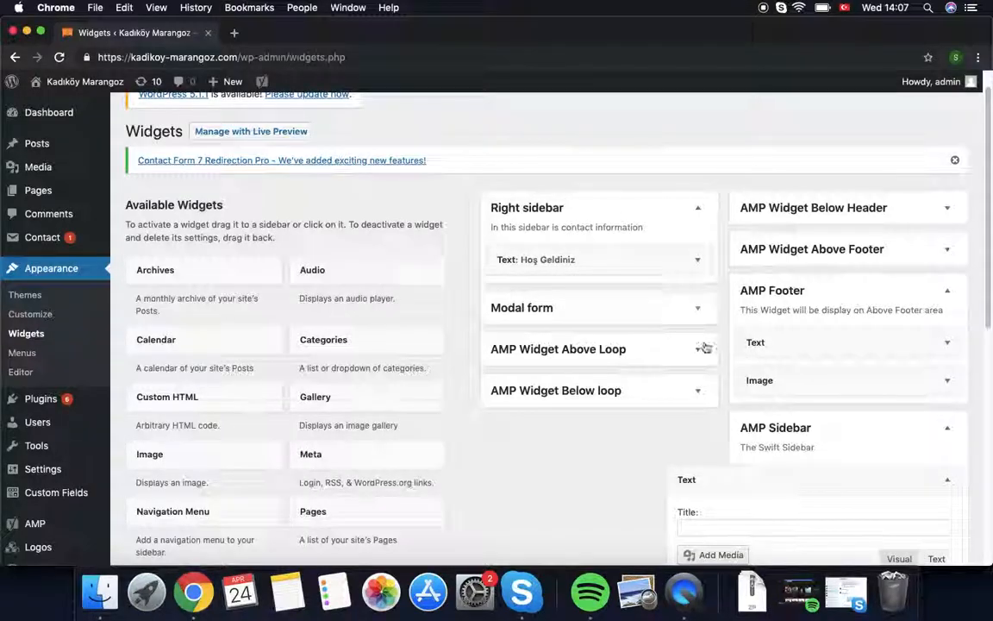
scroll(618, 394, "up", 1)
scroll(617, 393, "down", 10)
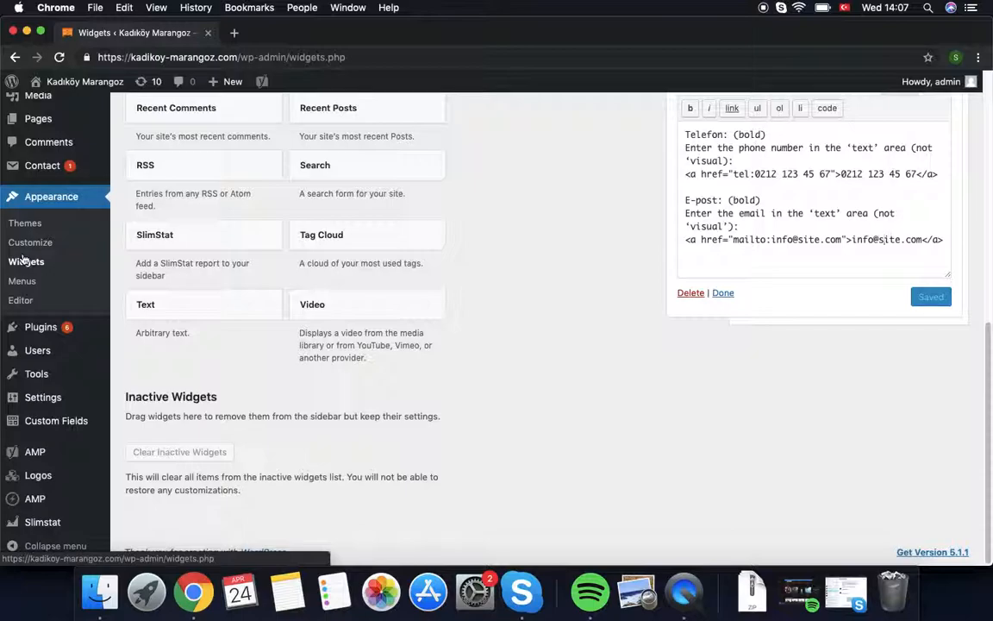
mouse_move(110, 411)
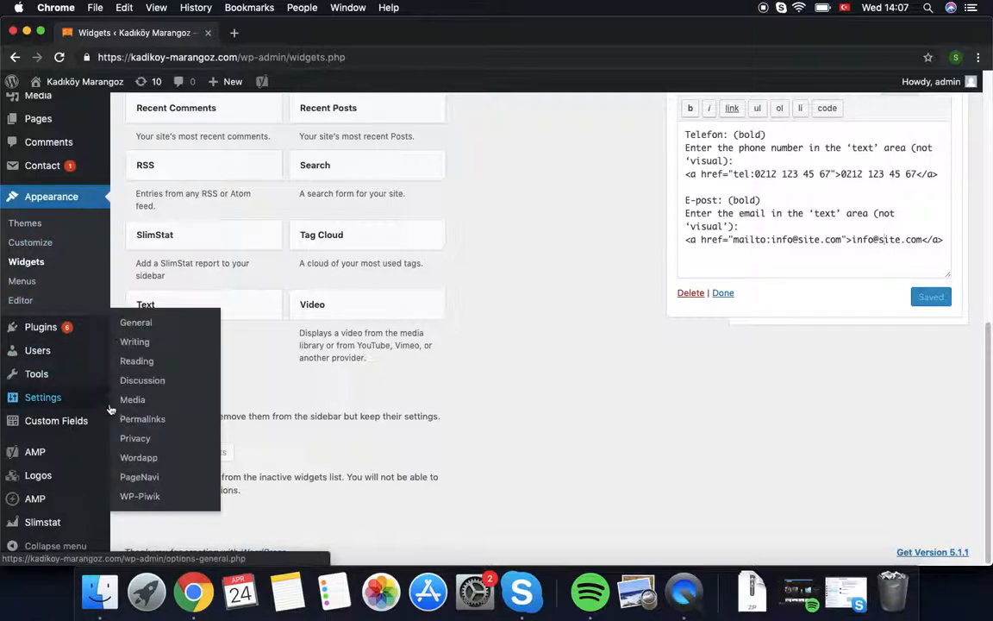
mouse_move(78, 358)
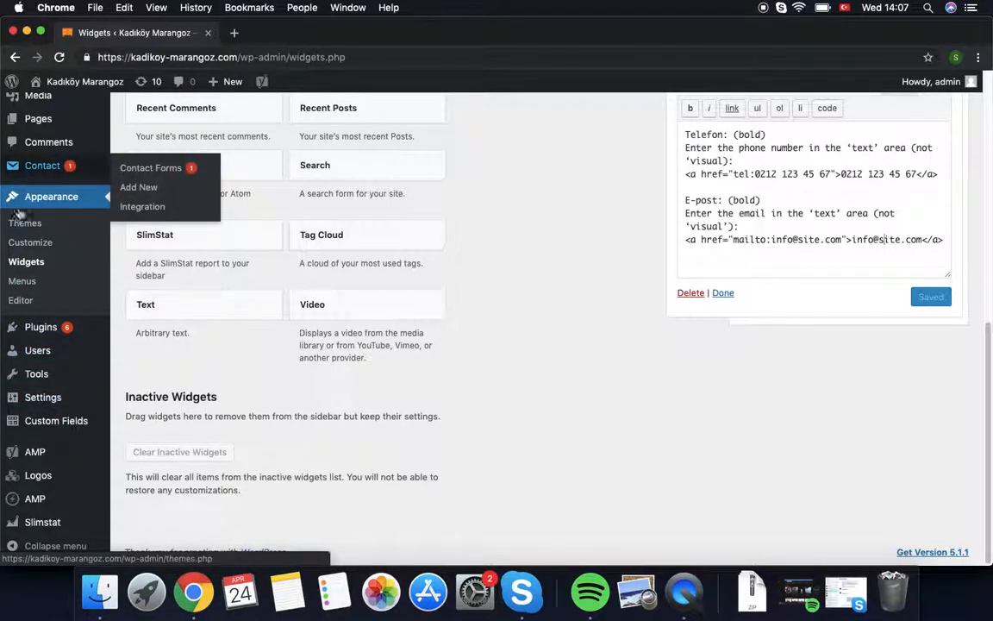
Step: Review the Top Menu structure and its Menu Settings in Appearance > Menus
left_click(22, 281)
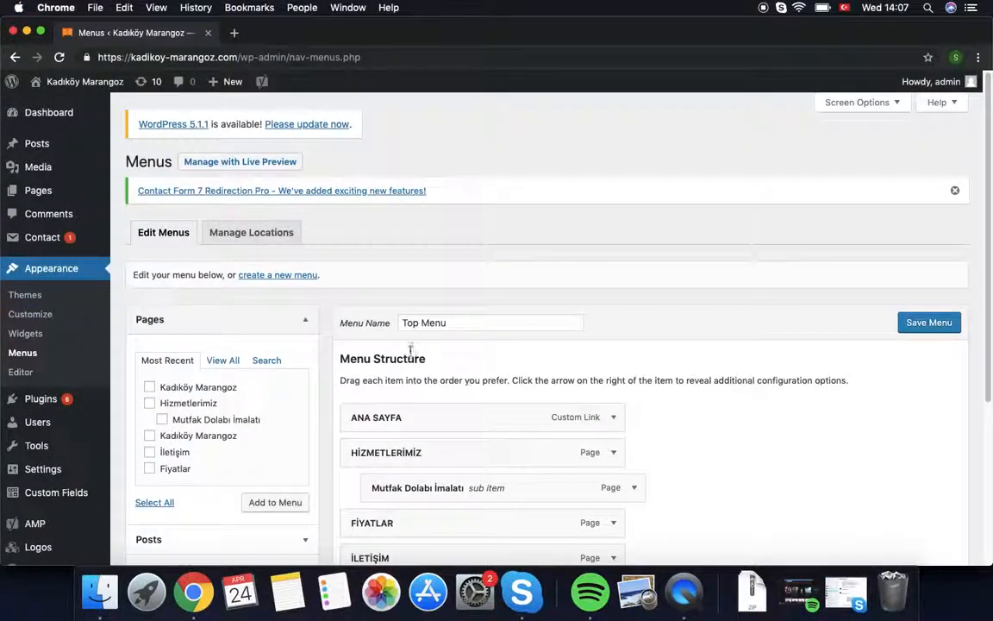
scroll(466, 388, "down", 3)
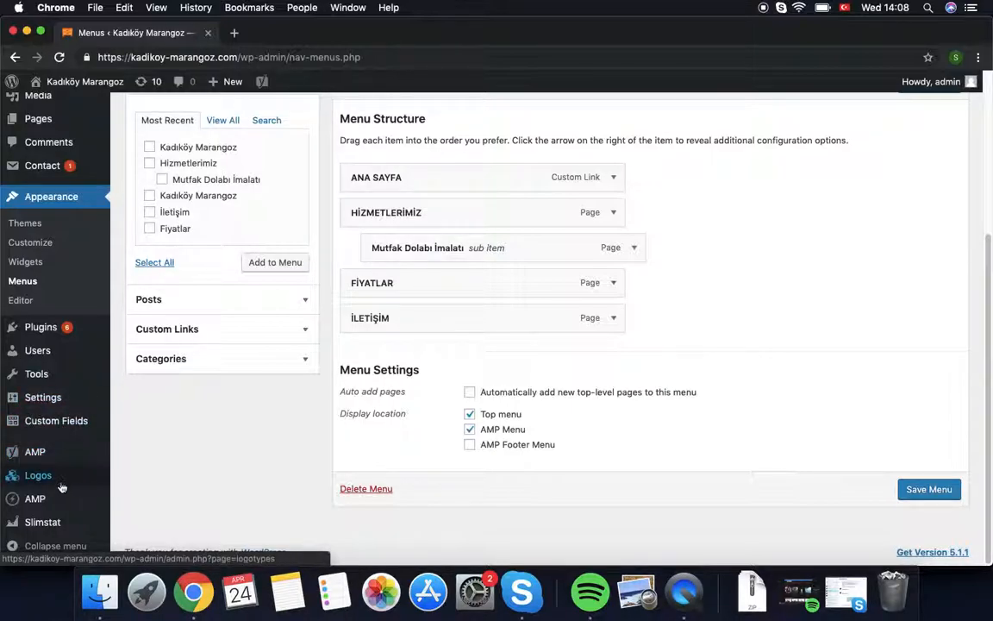
mouse_move(57, 423)
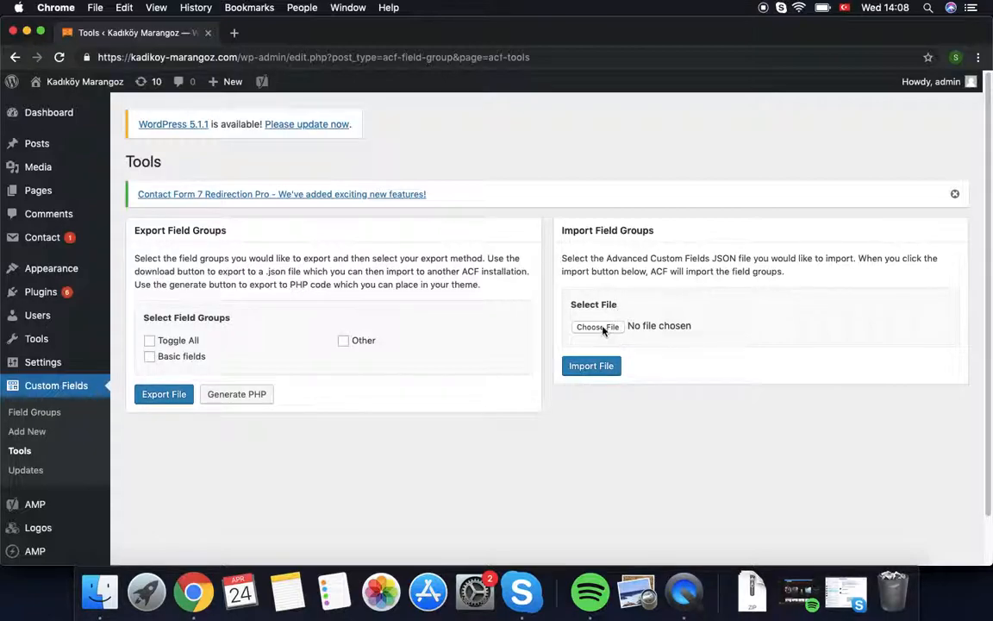
Step: Choose snickare ACF import file.json from Downloads as the field group import file
left_click(598, 326)
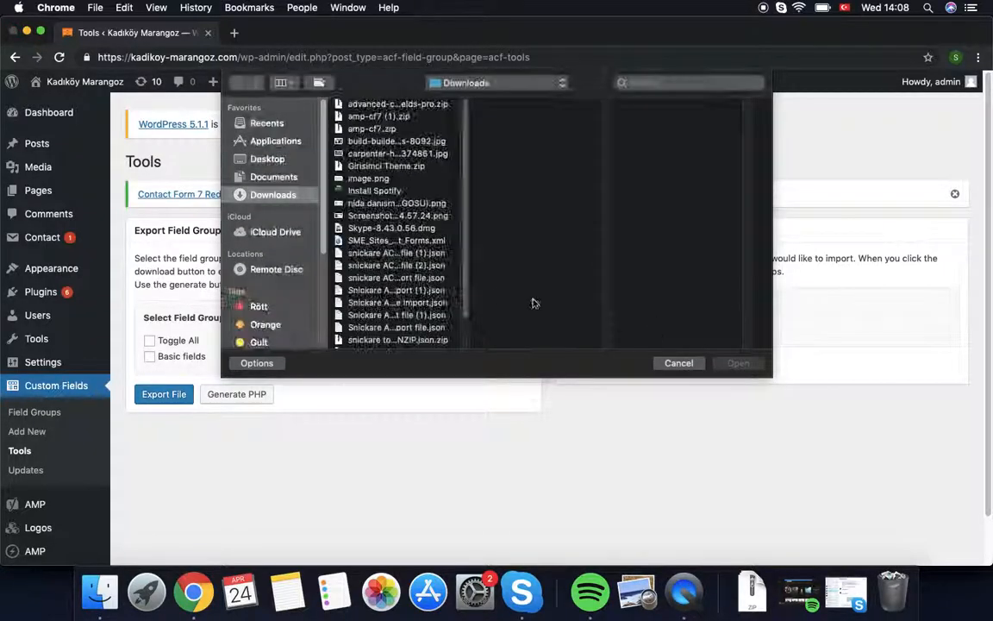
left_click(386, 277)
left_click(386, 268)
left_click(387, 279)
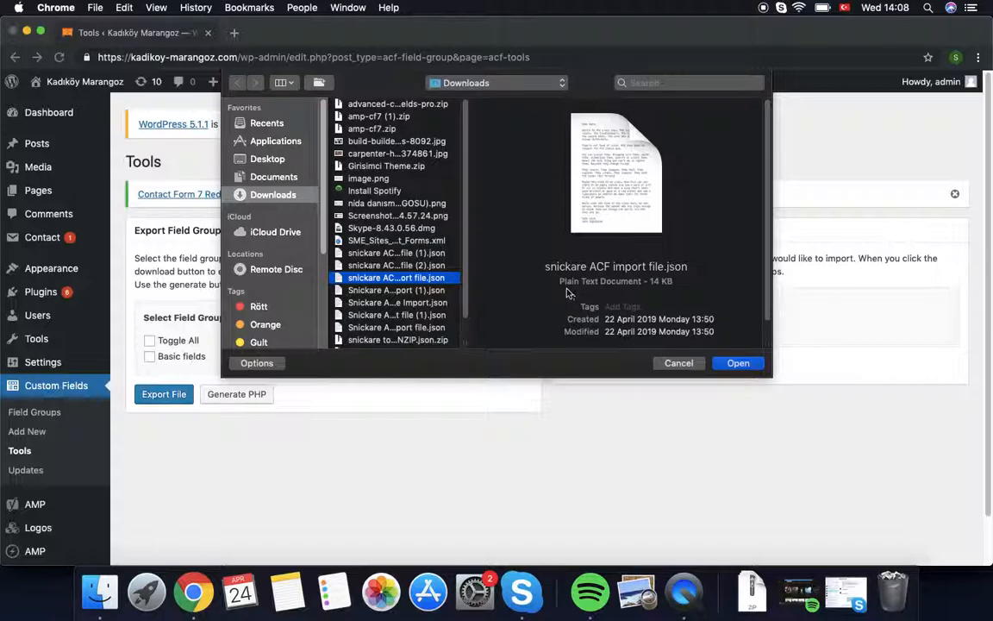
left_click(737, 363)
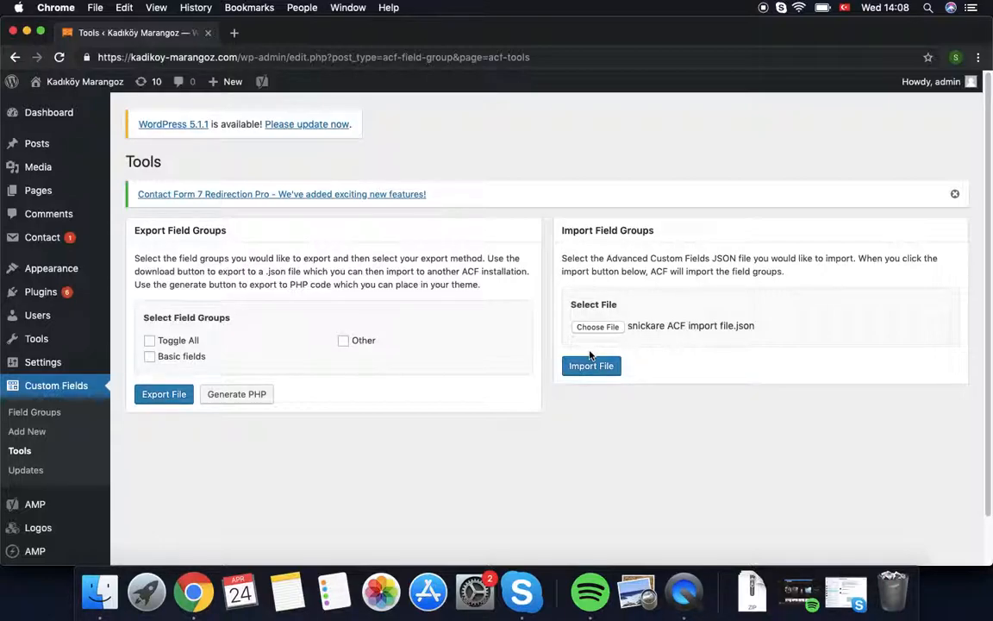
mouse_move(40, 240)
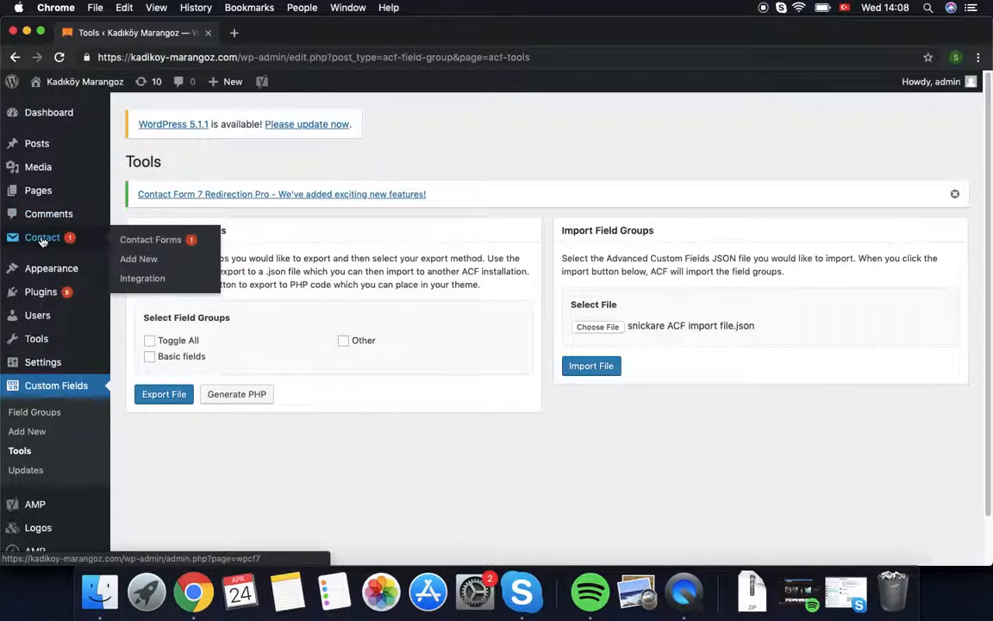
Step: Leave the import page for Contact Form 7 and select İletişim, MODAL FORM and Teklif
left_click(40, 250)
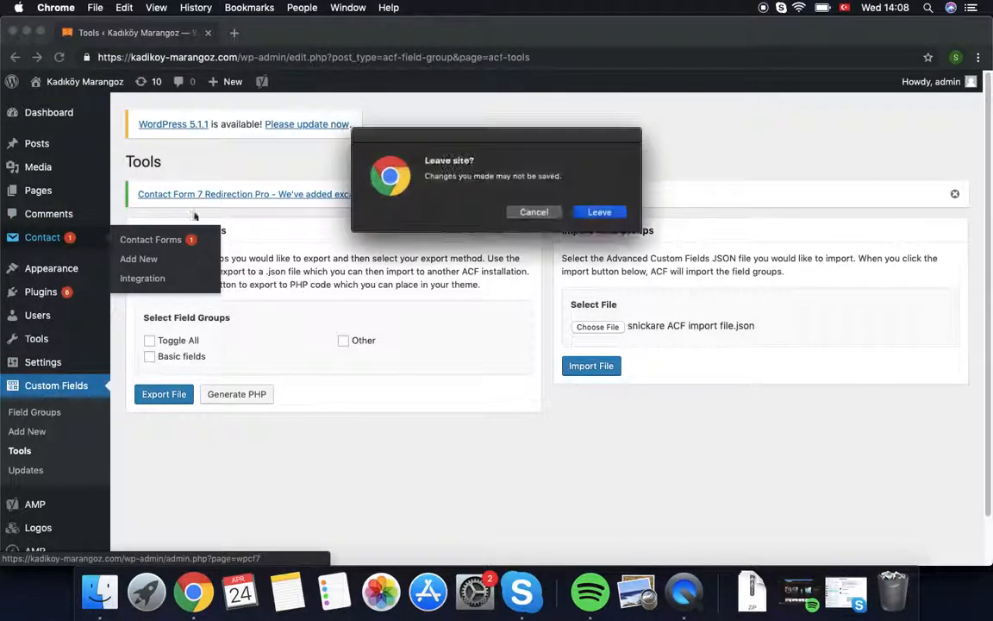
left_click(624, 218)
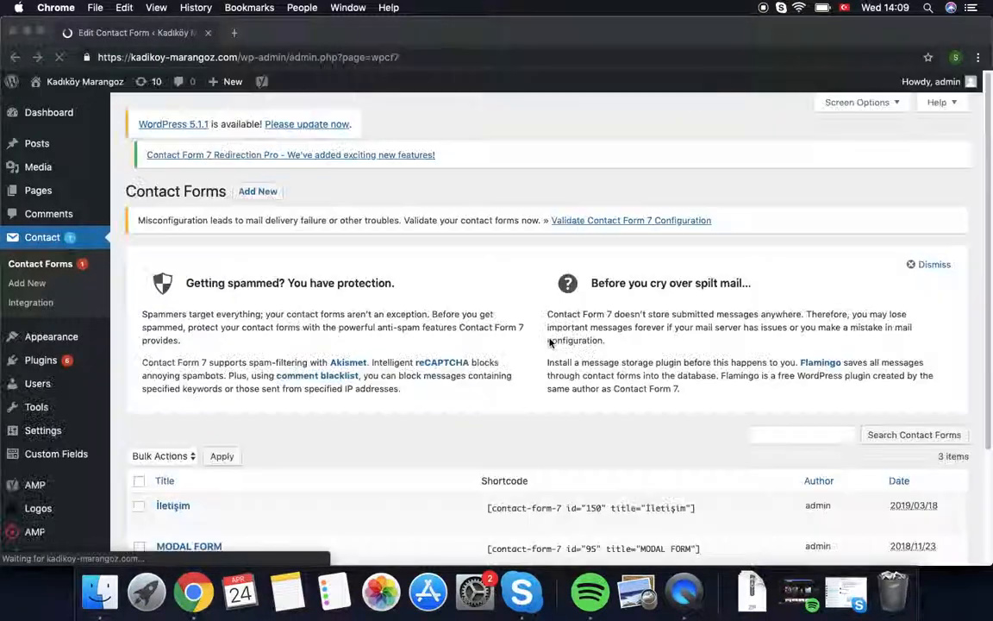
scroll(321, 393, "down", 4)
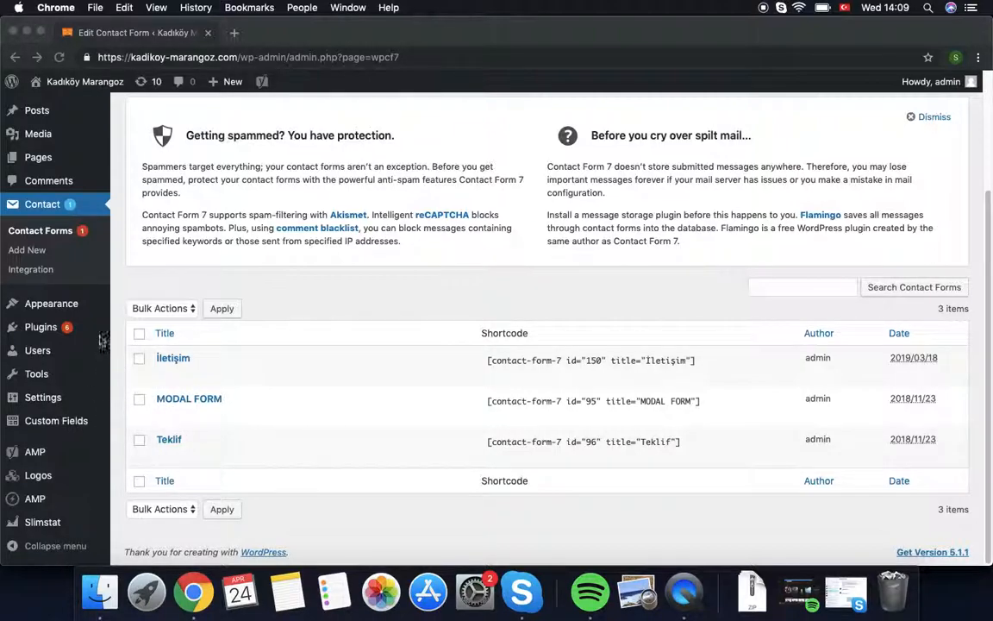
left_click(156, 309)
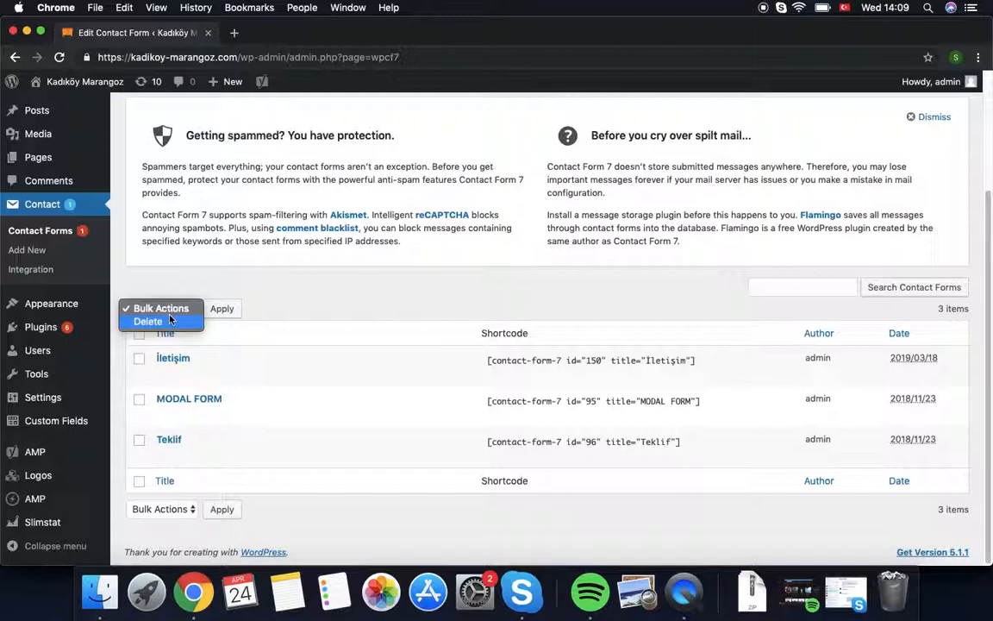
left_click(381, 292)
left_click(139, 333)
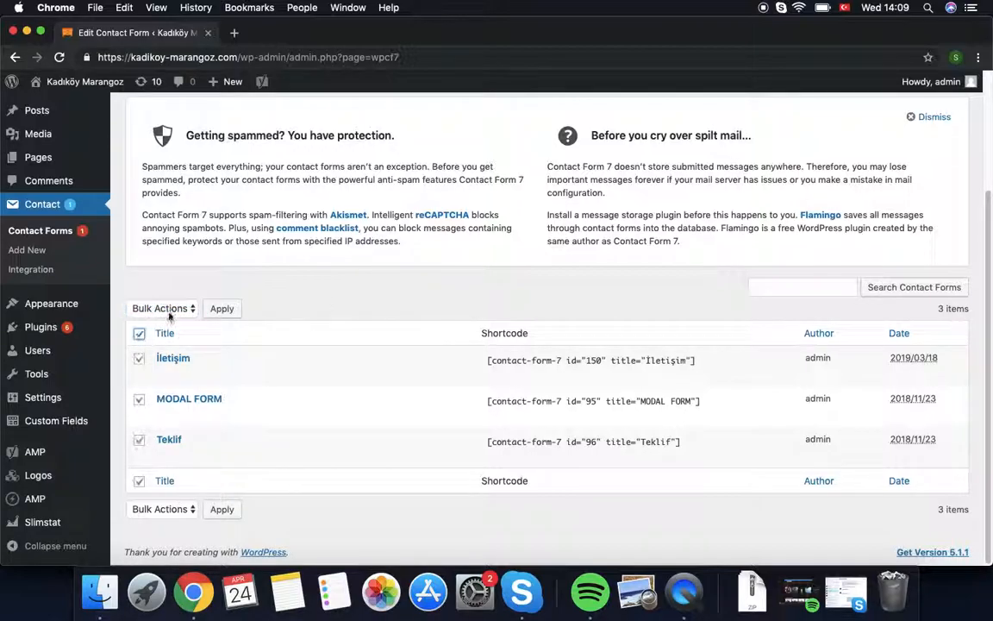
left_click(162, 309)
left_click(311, 294)
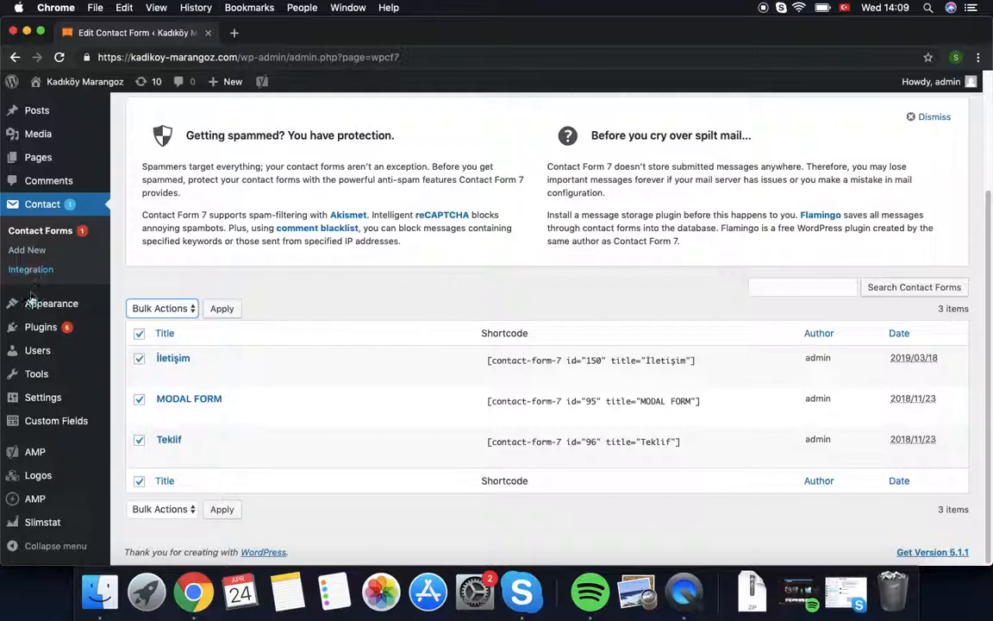
Step: Run the WordPress importer under Tools > Import and choose SME_Sites_TR_Contact_Forms.xml
mouse_move(43, 375)
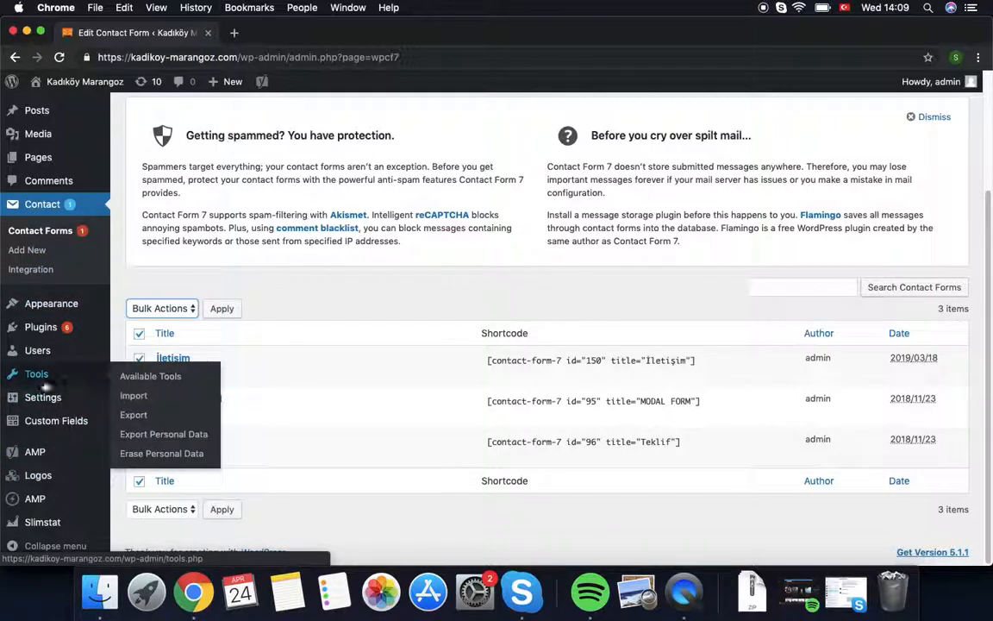
left_click(138, 398)
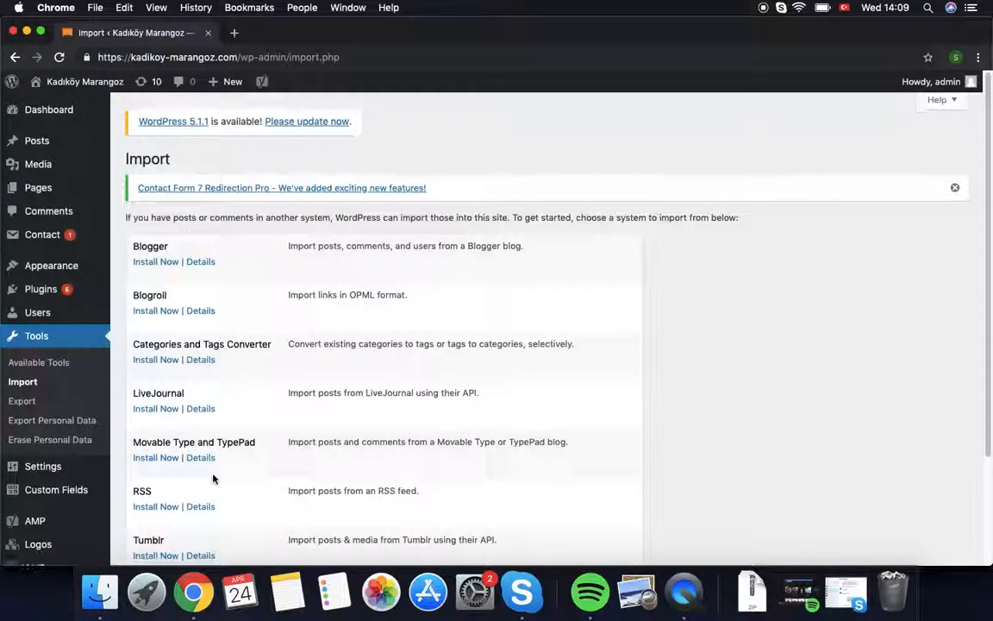
scroll(213, 478, "down", 3)
left_click(162, 468)
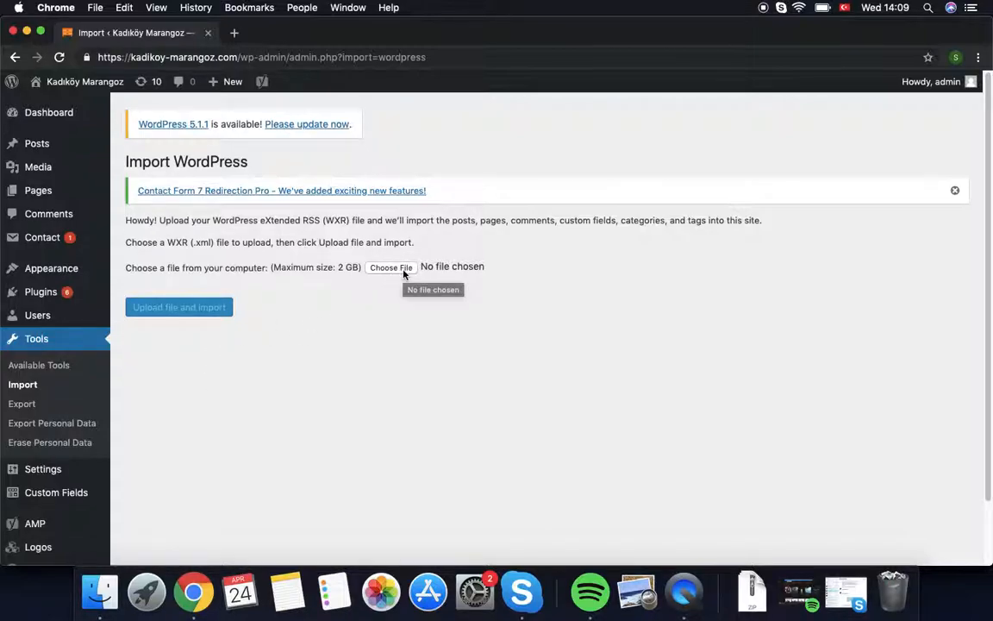
left_click(393, 268)
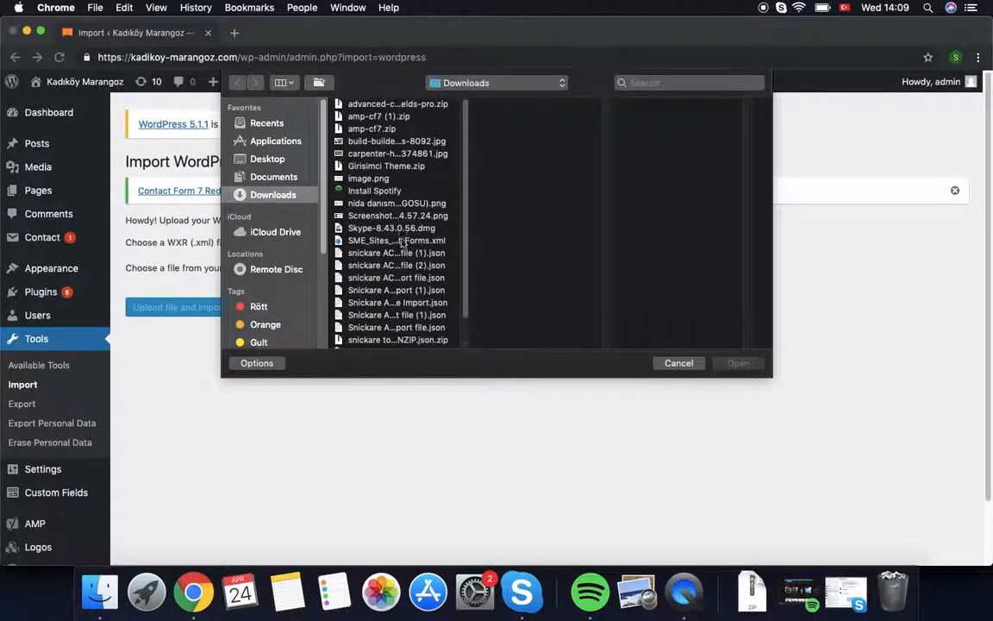
left_click(393, 241)
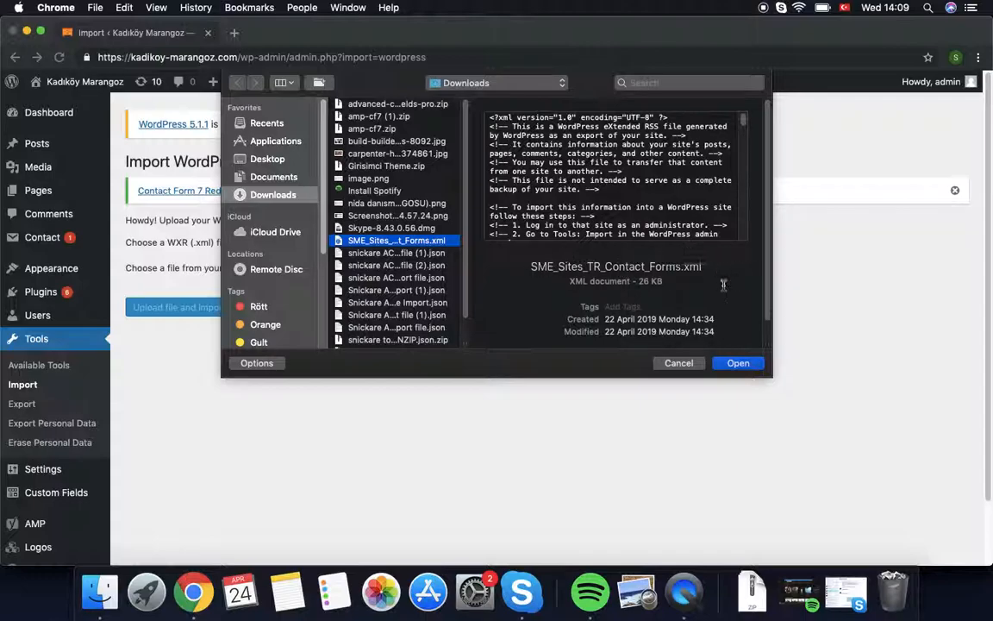
left_click(743, 366)
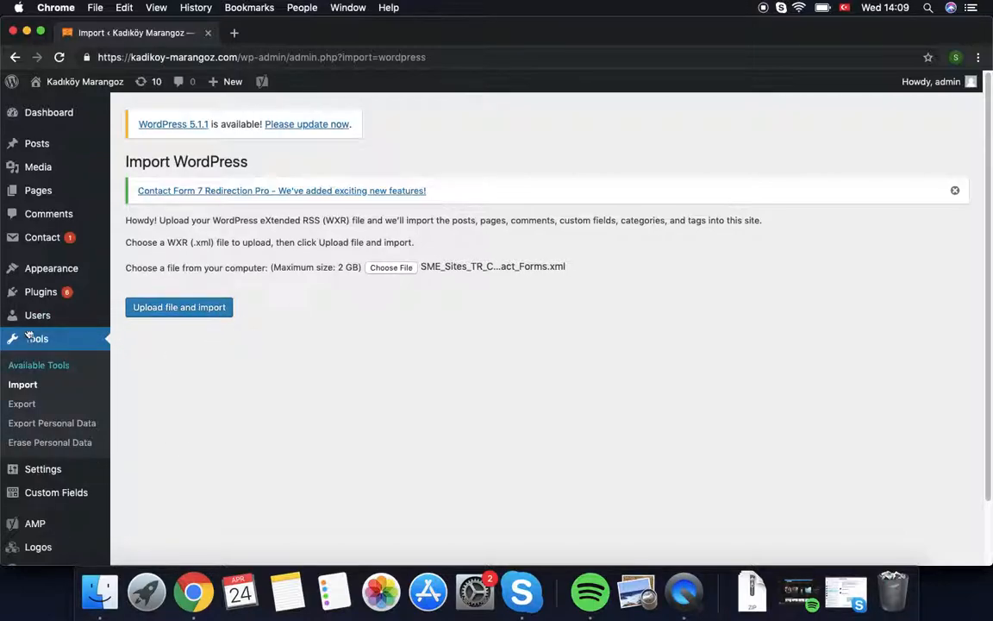
Step: Open the İletişim form from the contact forms list for editing
mouse_move(43, 238)
left_click(138, 240)
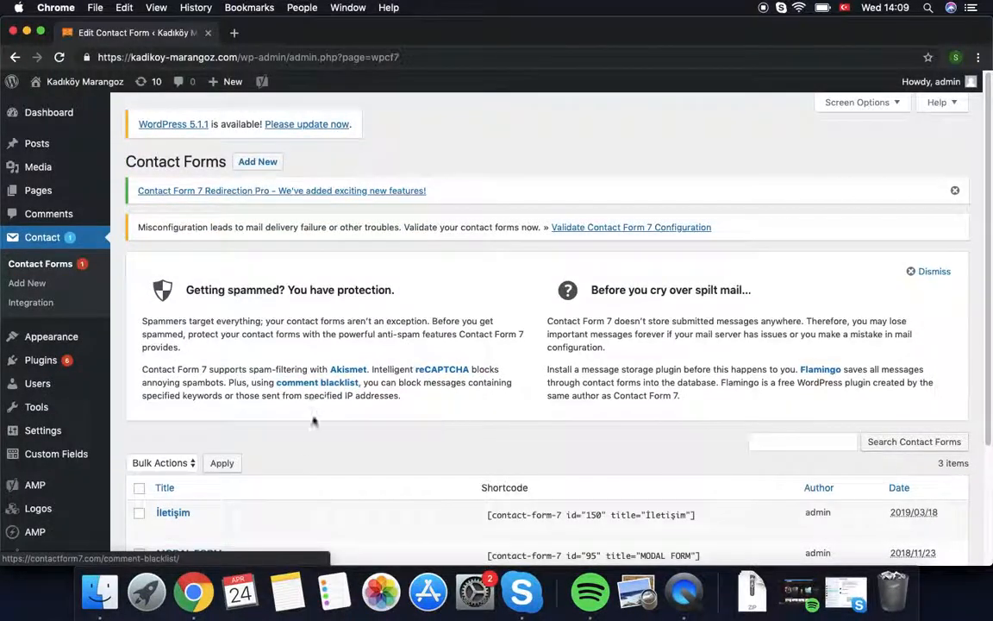
scroll(277, 463, "down", 5)
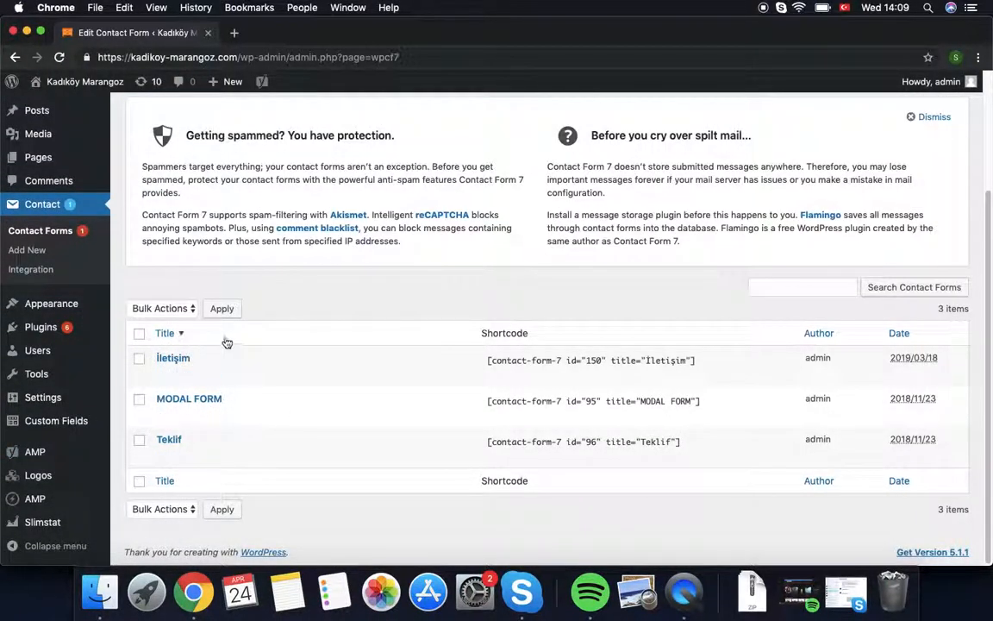
left_click(175, 361)
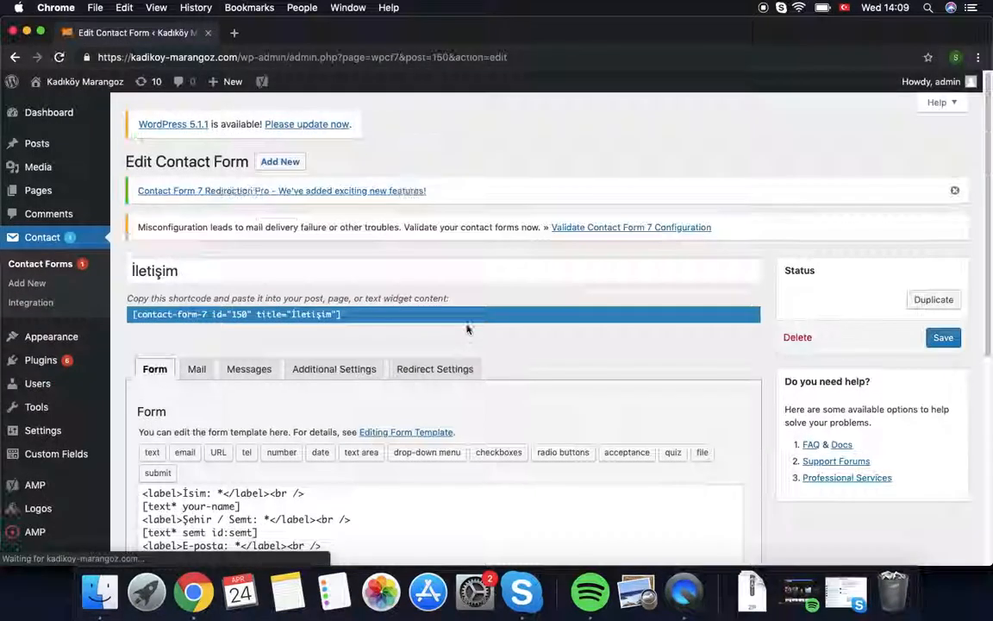
scroll(199, 381, "down", 5)
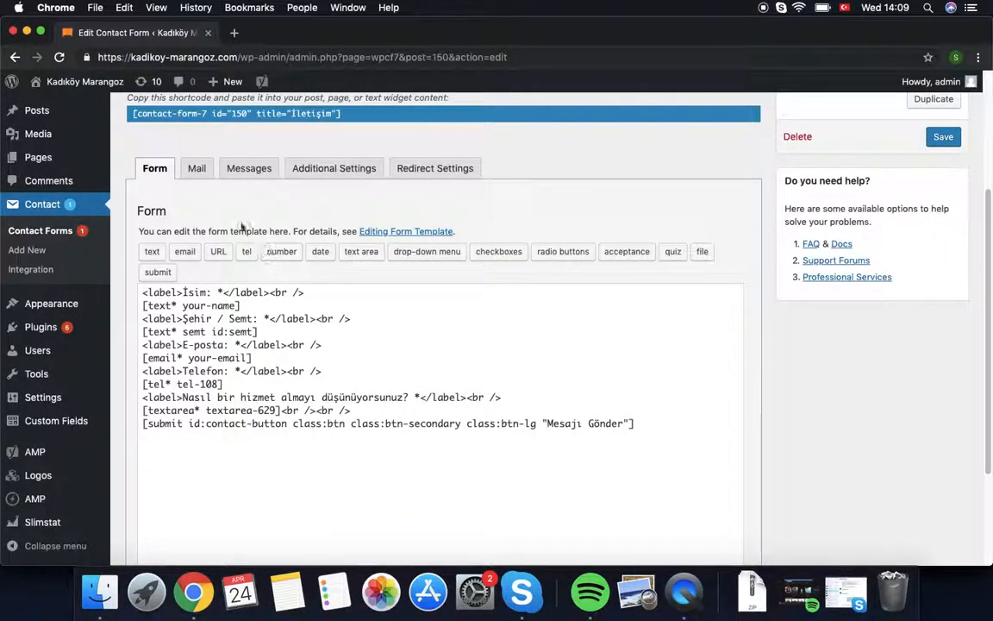
Step: Look over the İletişim form's Mail settings
left_click(196, 171)
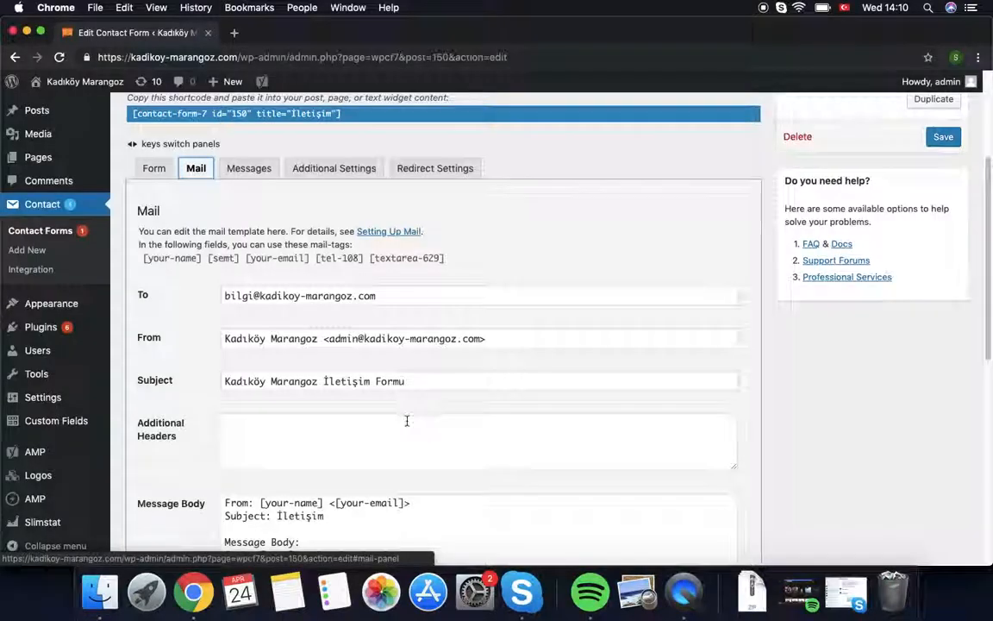
scroll(405, 419, "down", 5)
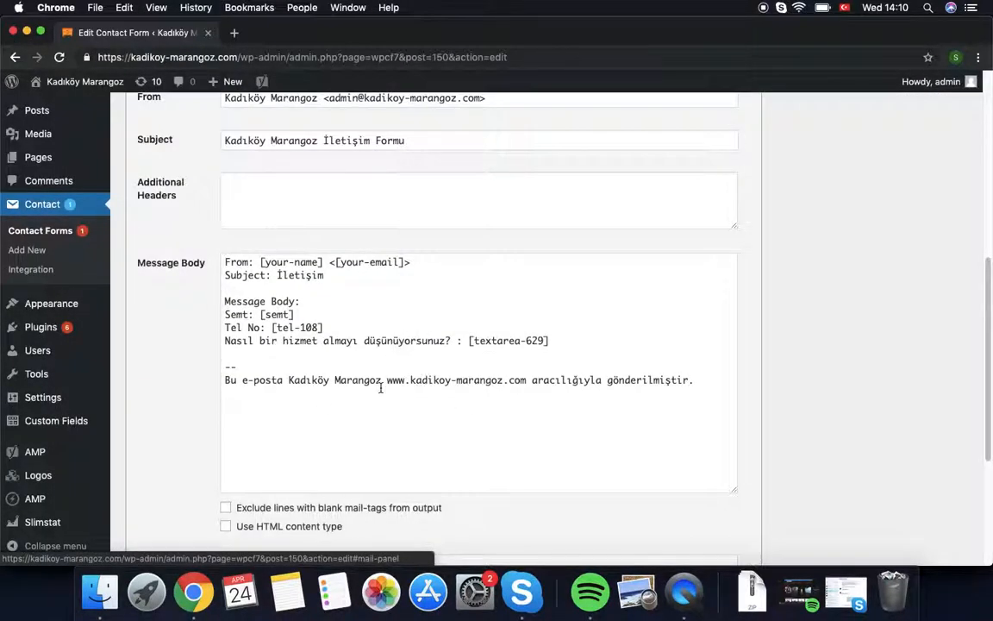
scroll(380, 388, "down", 5)
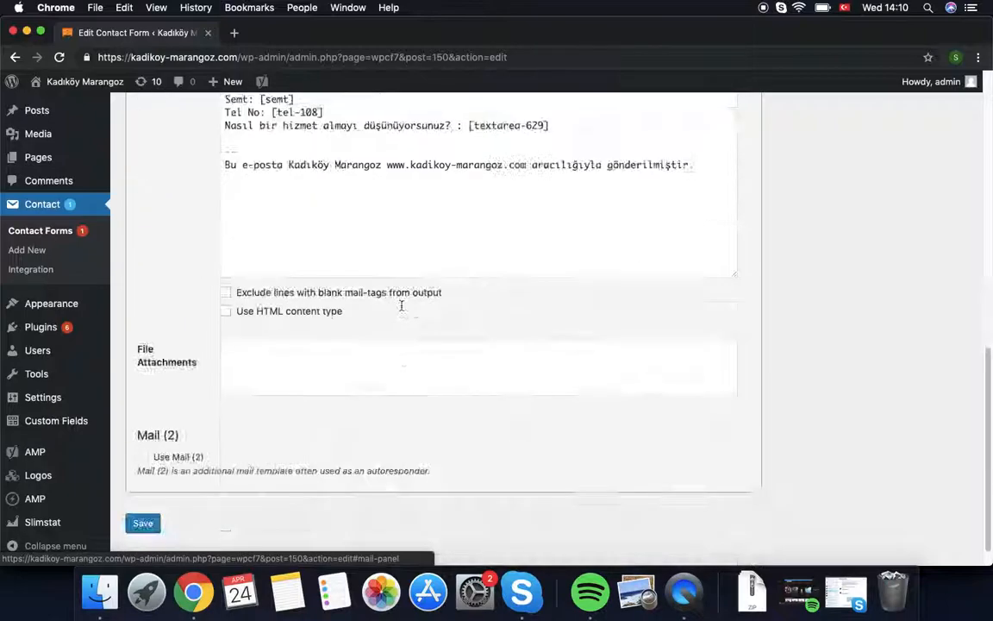
scroll(391, 310, "up", 12)
Step: Scroll through the Messages tab's Turkish texts, such as 'Mesajınız için teşekkürler. Gönderildi.', then back to top
left_click(256, 294)
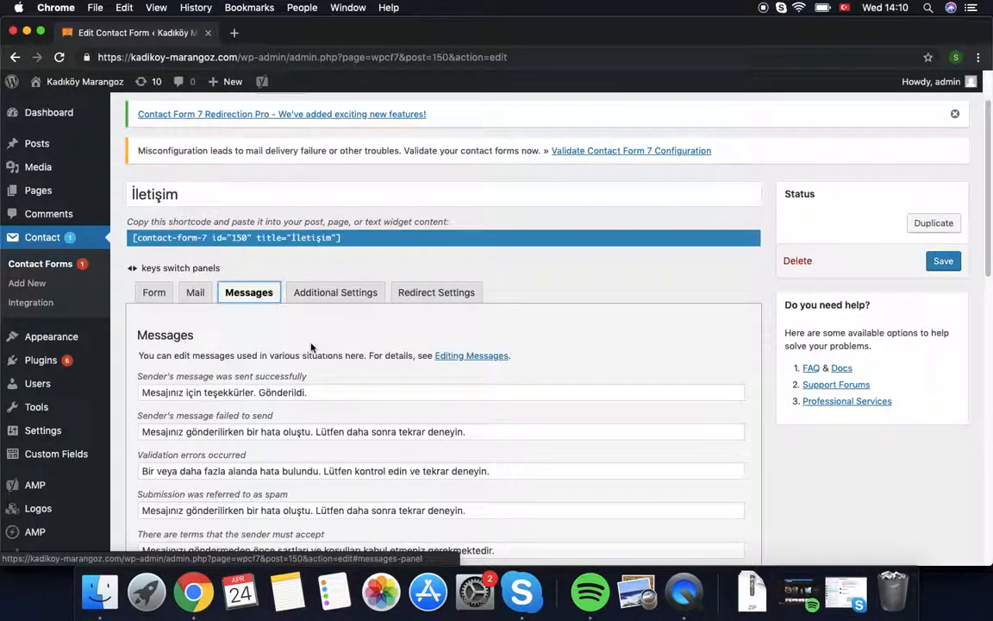
scroll(251, 315, "down", 2)
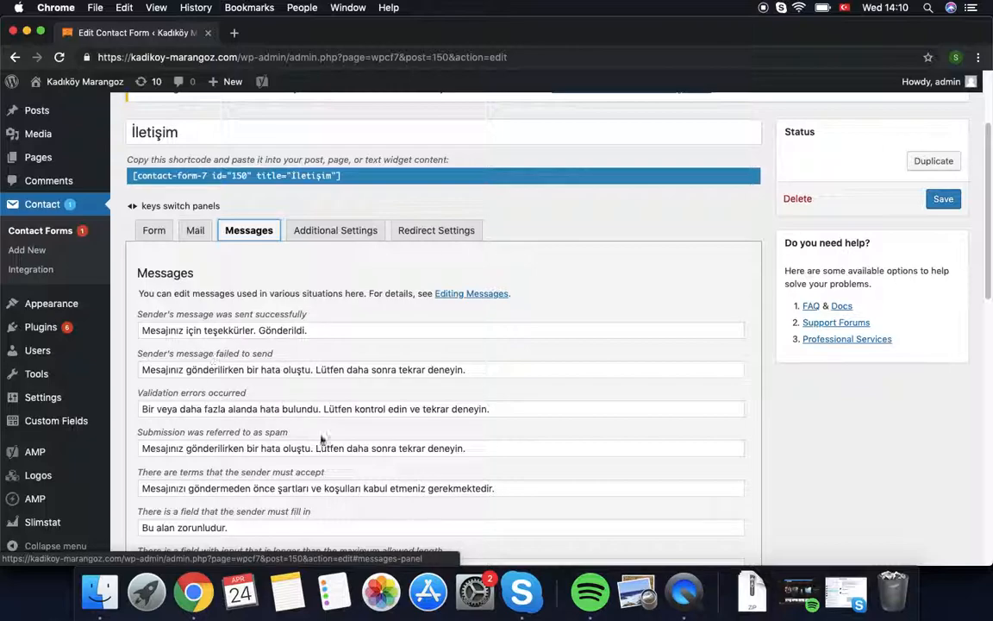
scroll(266, 442, "down", 2)
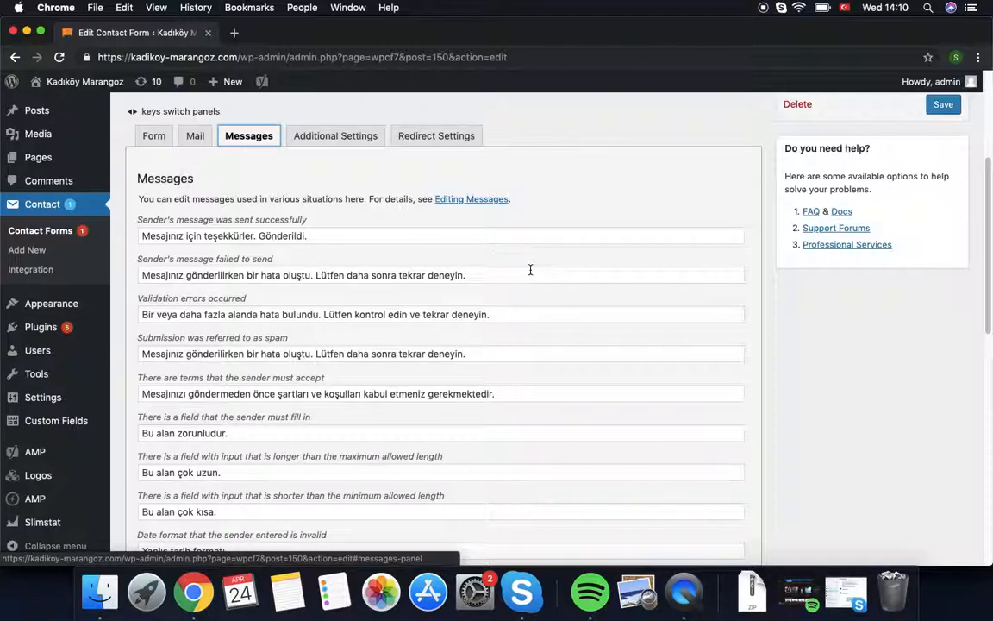
scroll(623, 241, "down", 3)
scroll(616, 259, "up", 6)
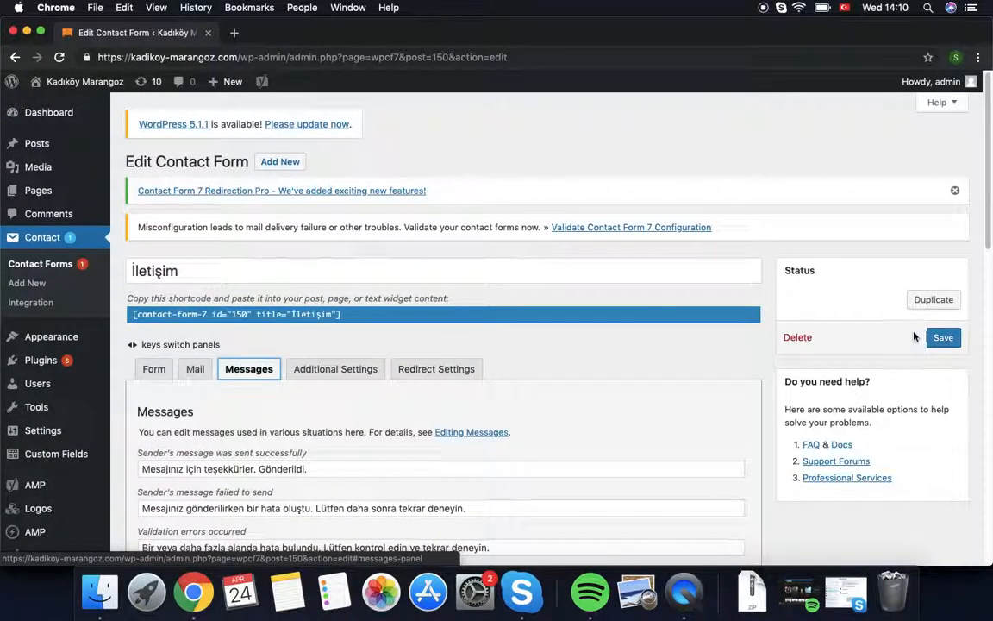
Step: Save the İletişim form settings and return to the contact forms list
left_click(943, 337)
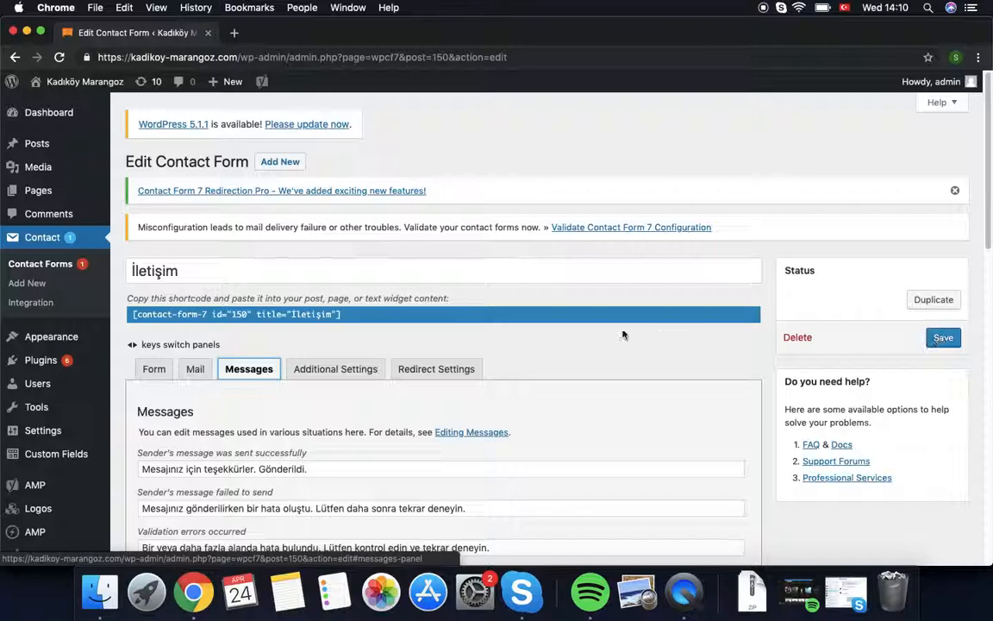
left_click(40, 264)
left_click(598, 212)
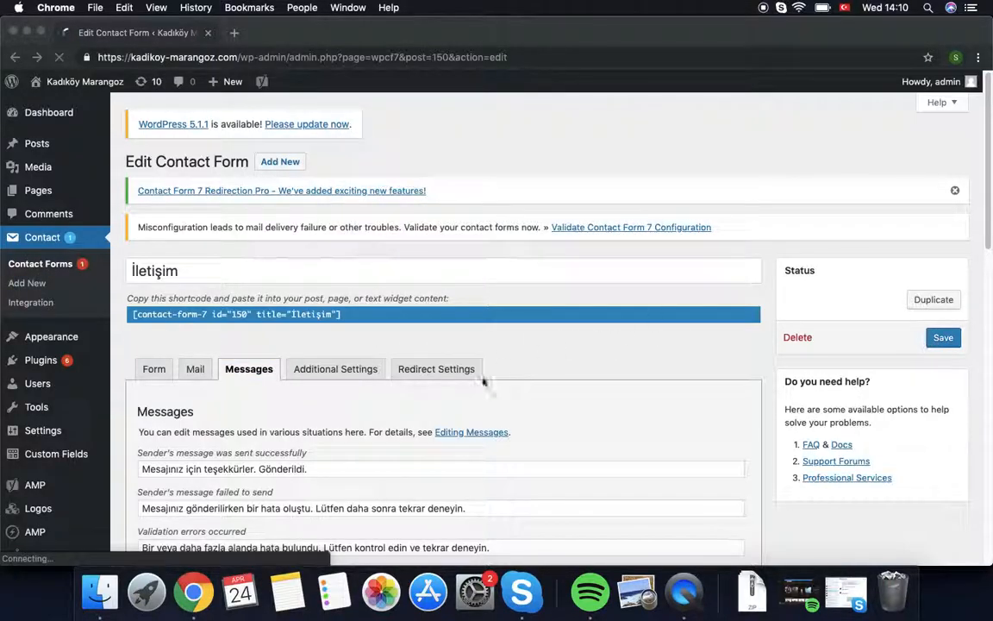
scroll(182, 362, "down", 4)
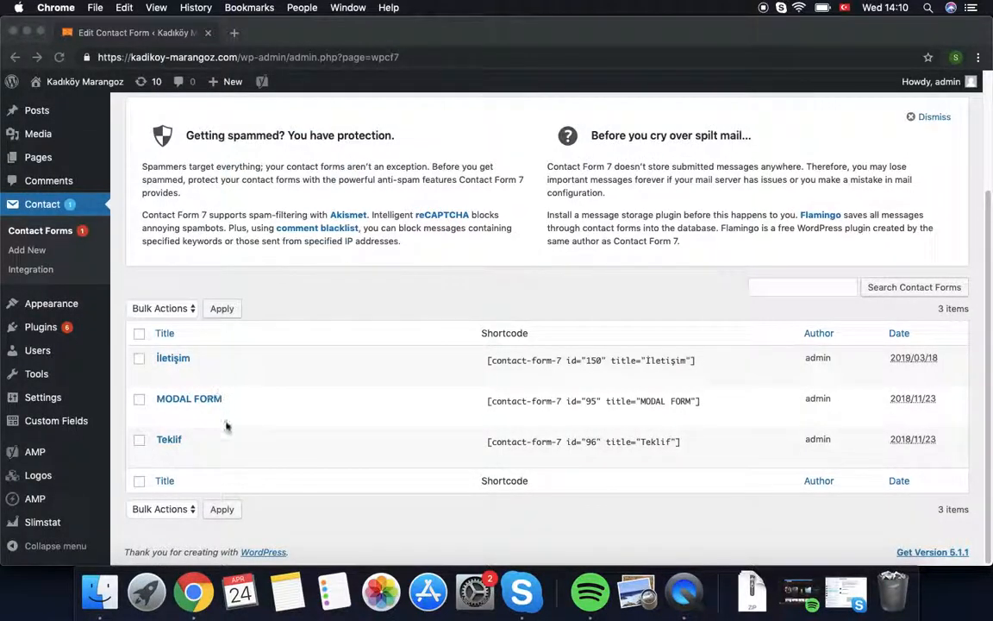
Step: Reopen İletişim and copy its shortcode [contact-form-7 id="150" title="İletişim"]
left_click(177, 363)
left_click(176, 363)
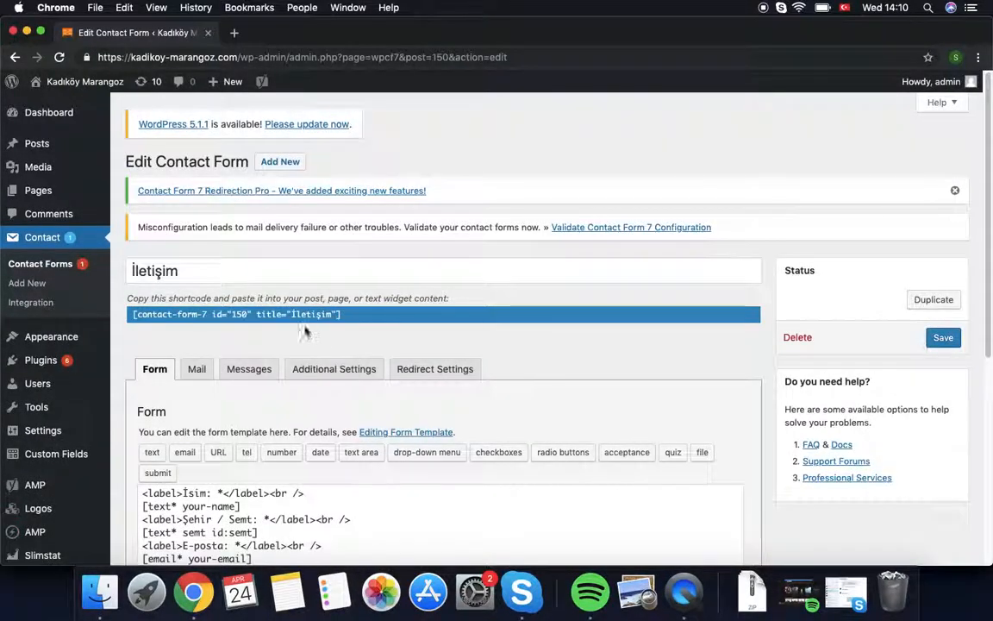
right_click(311, 316)
left_click(336, 339)
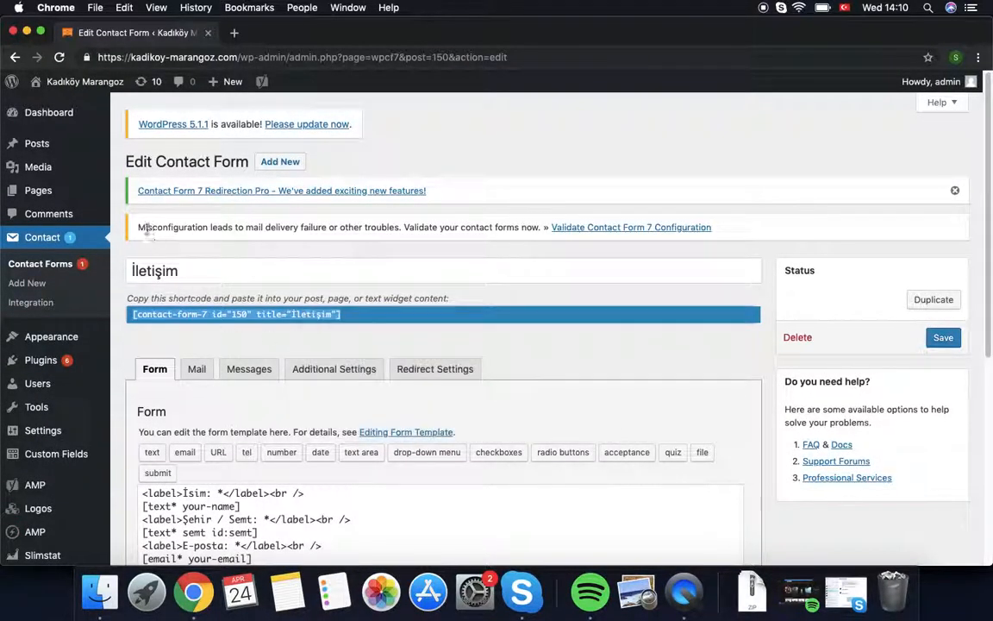
left_click(41, 196)
Step: On the İletişim page, overwrite the old shortcode line with [contact-form-7 id="150" title="İletişim"]
left_click(600, 213)
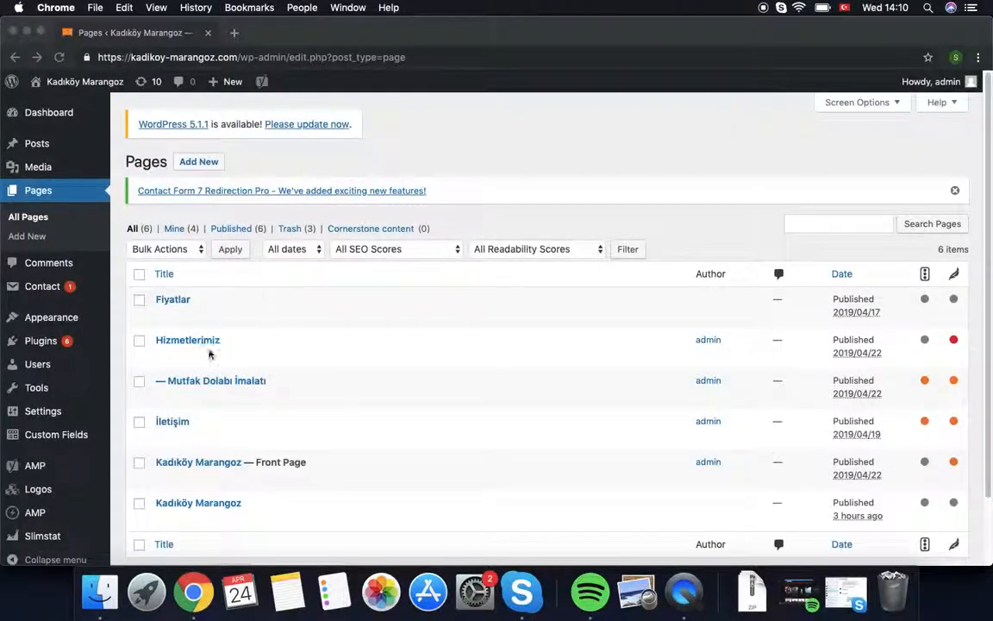
left_click(172, 422)
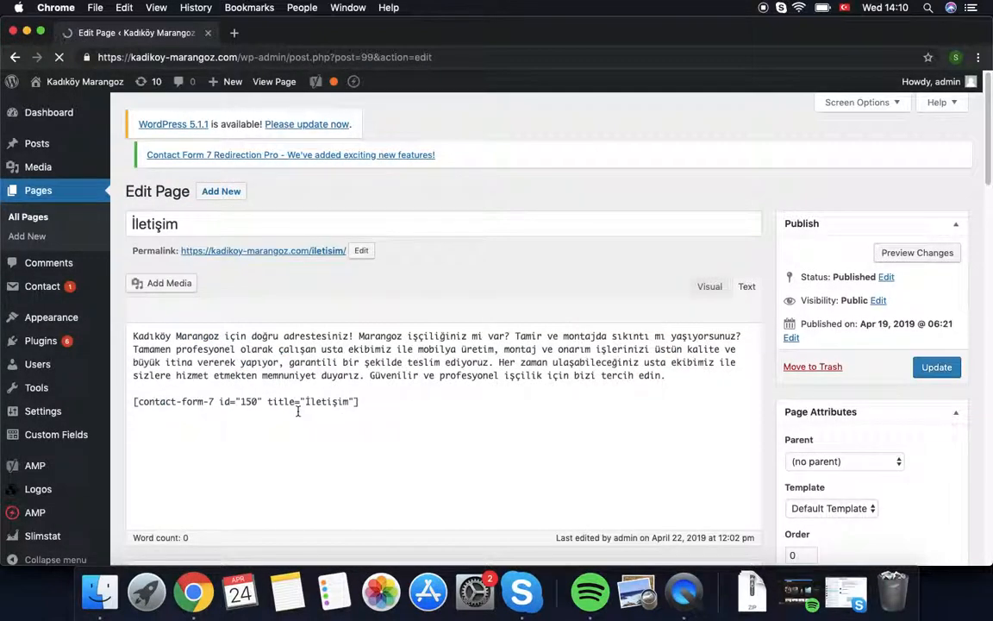
double_click(299, 400)
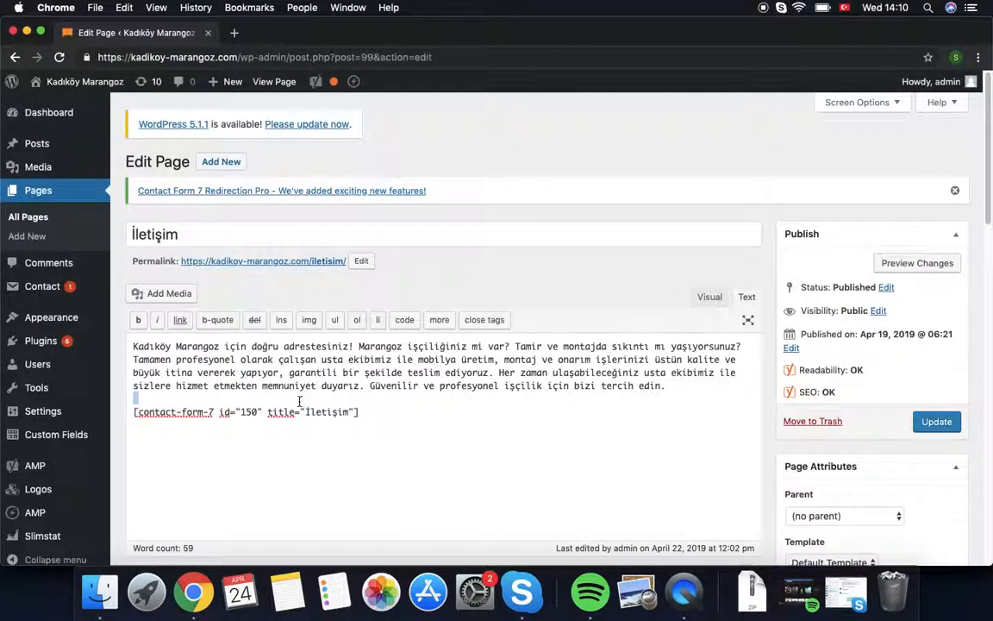
left_click(377, 413)
triple_click(147, 413)
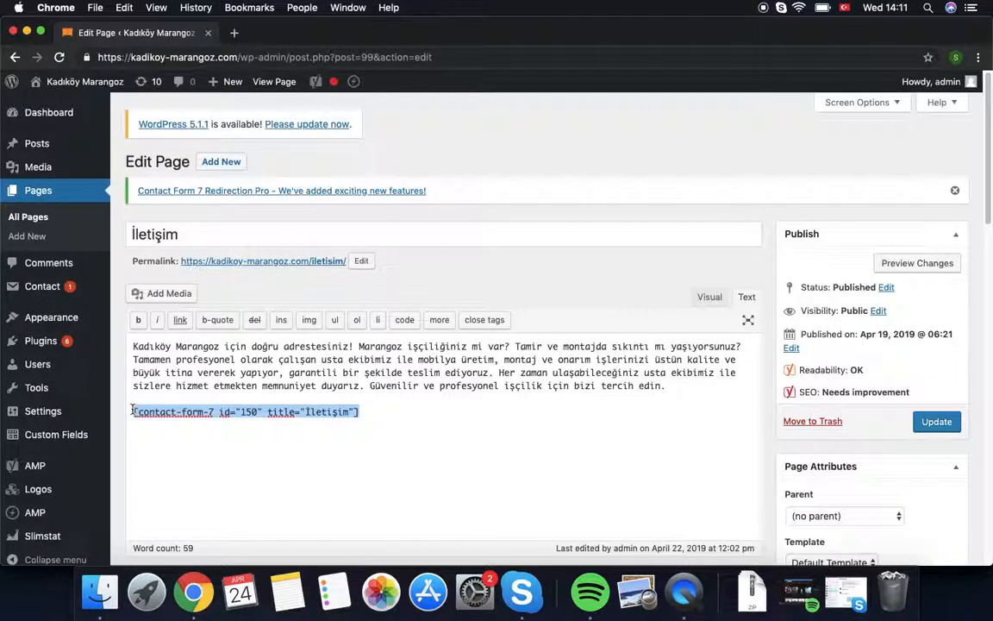
right_click(153, 416)
left_click(181, 401)
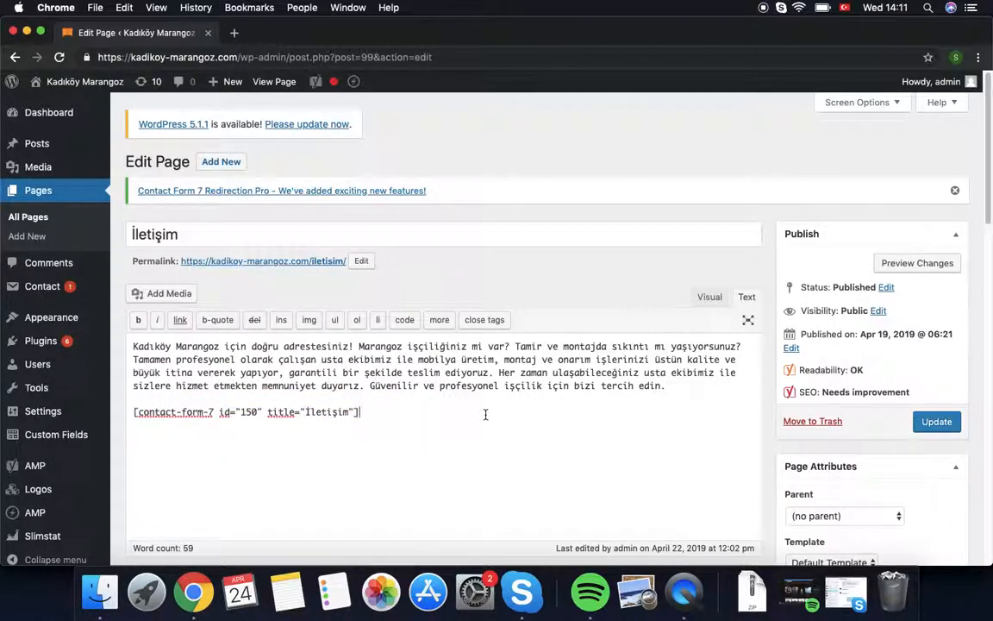
Step: Open MODAL FORM and copy its shortcode [contact-form-7 id="95" title="MODAL FORM"]
left_click(39, 290)
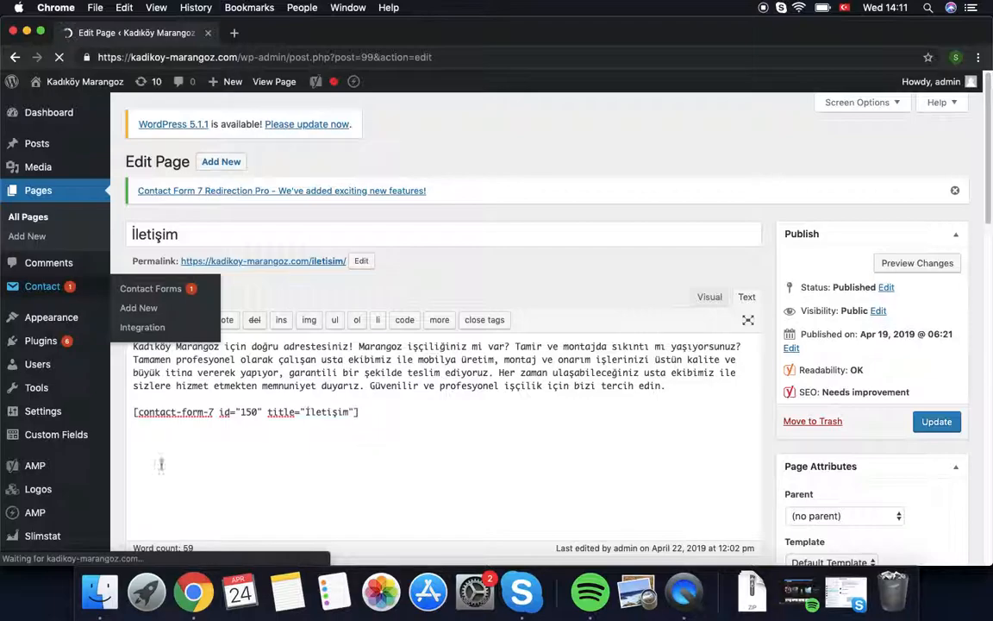
scroll(288, 454, "down", 3)
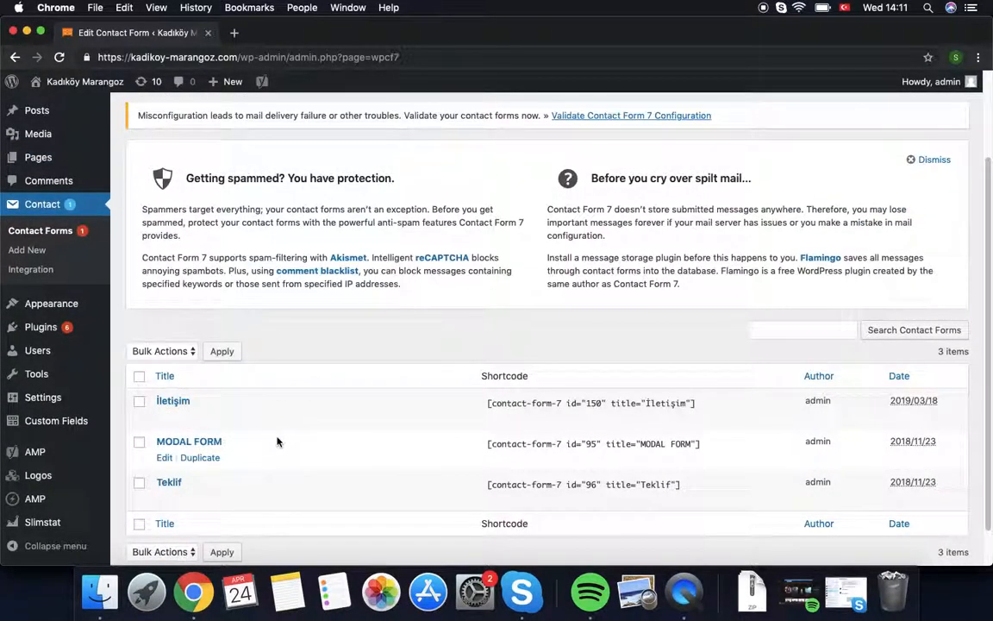
left_click(186, 442)
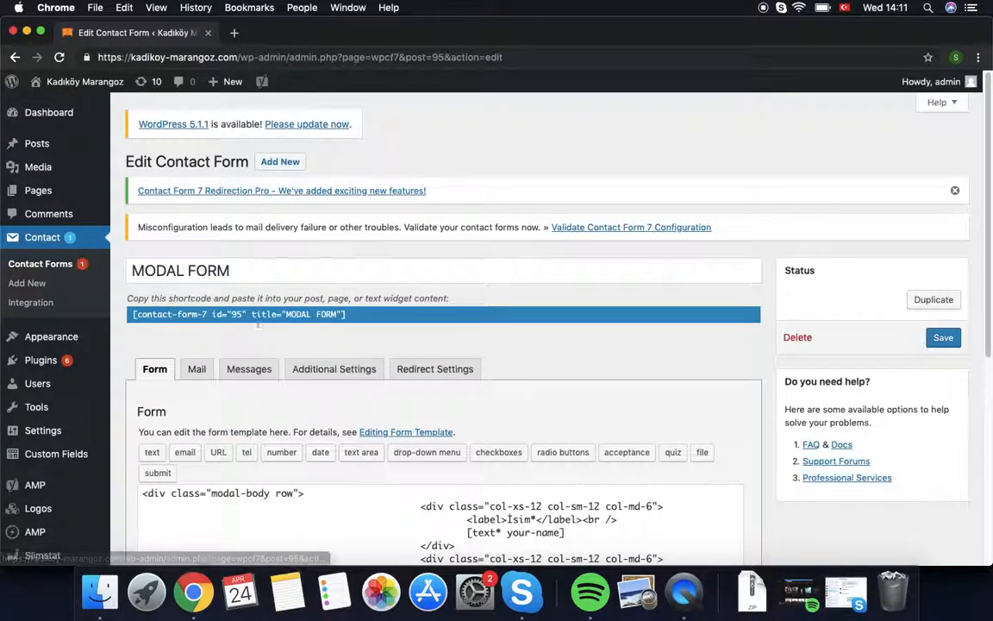
right_click(258, 324)
left_click(291, 337)
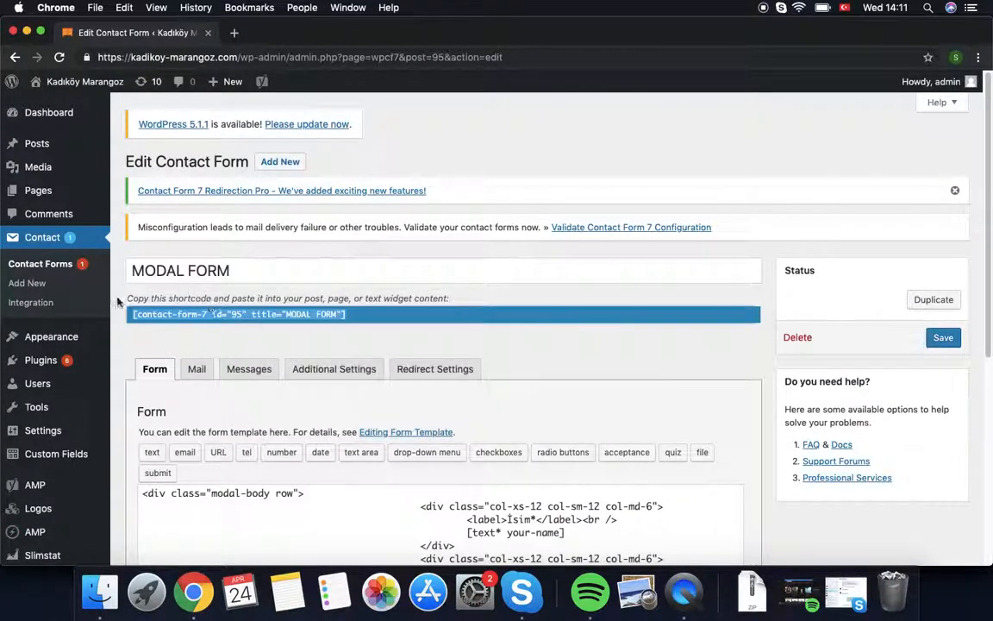
mouse_move(49, 340)
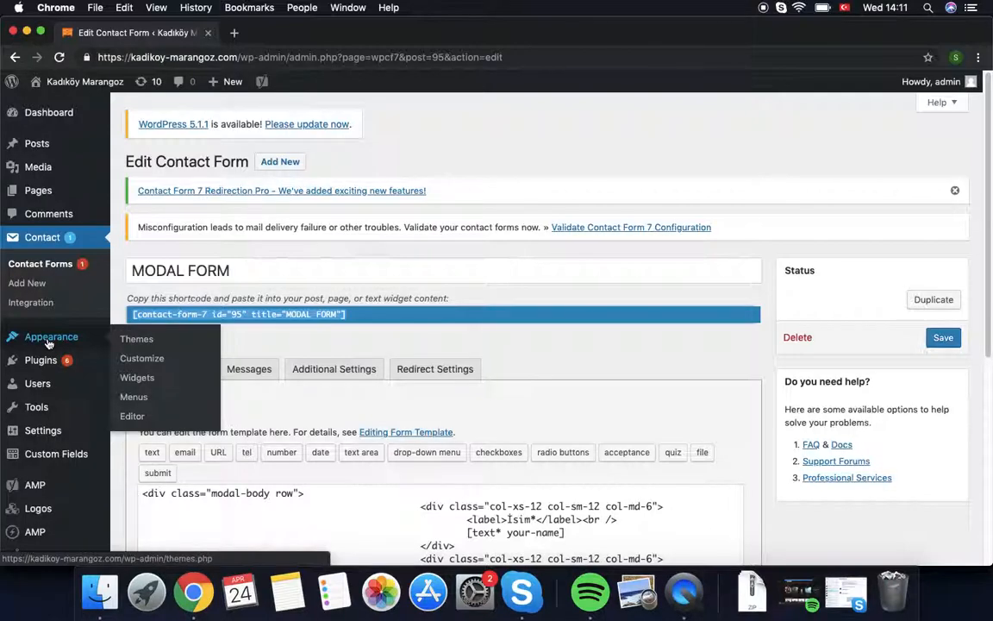
Step: Expand the Modal form widget area and confirm its Text widget holds the id 95 MODAL FORM shortcode
left_click(133, 382)
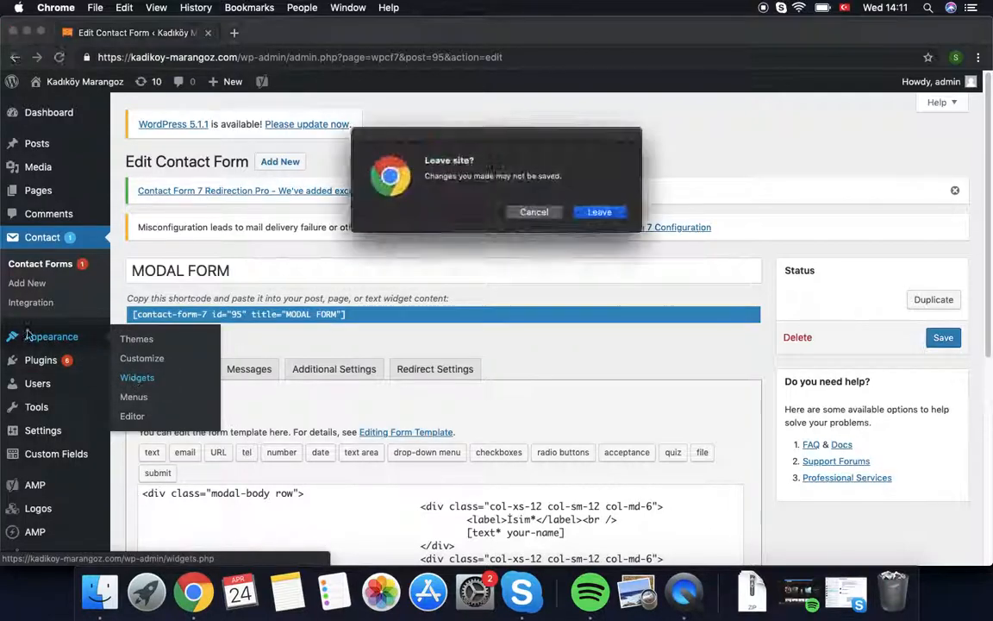
left_click(598, 212)
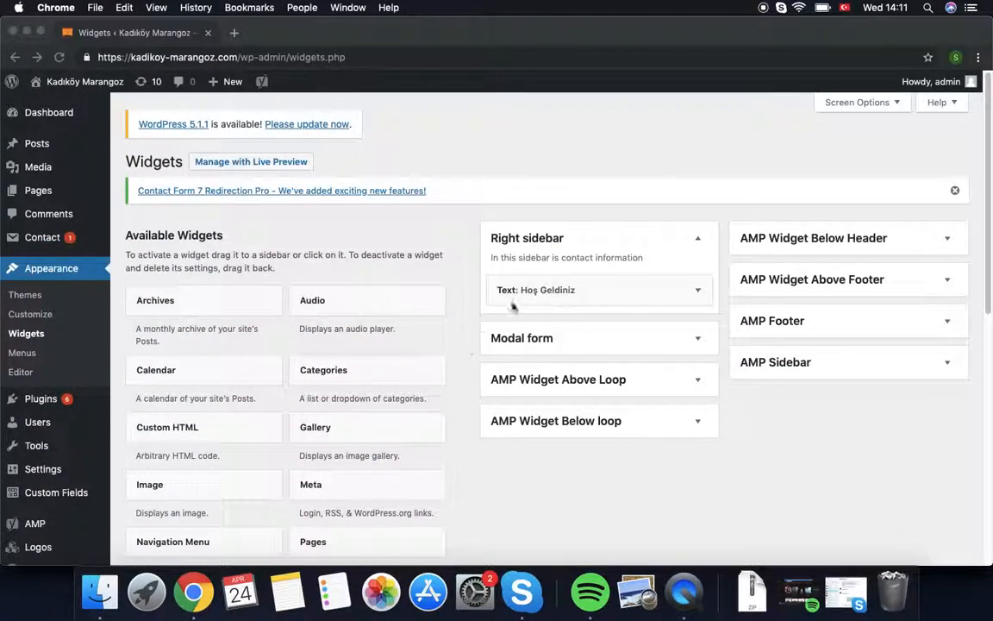
left_click(699, 341)
scroll(270, 551, "down", 5)
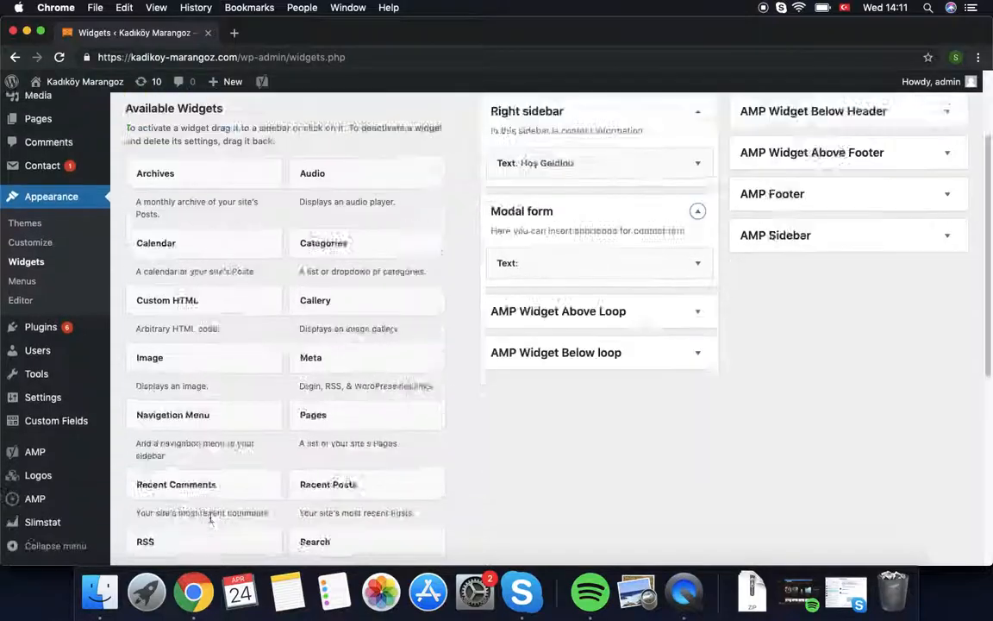
scroll(511, 295, "down", 2)
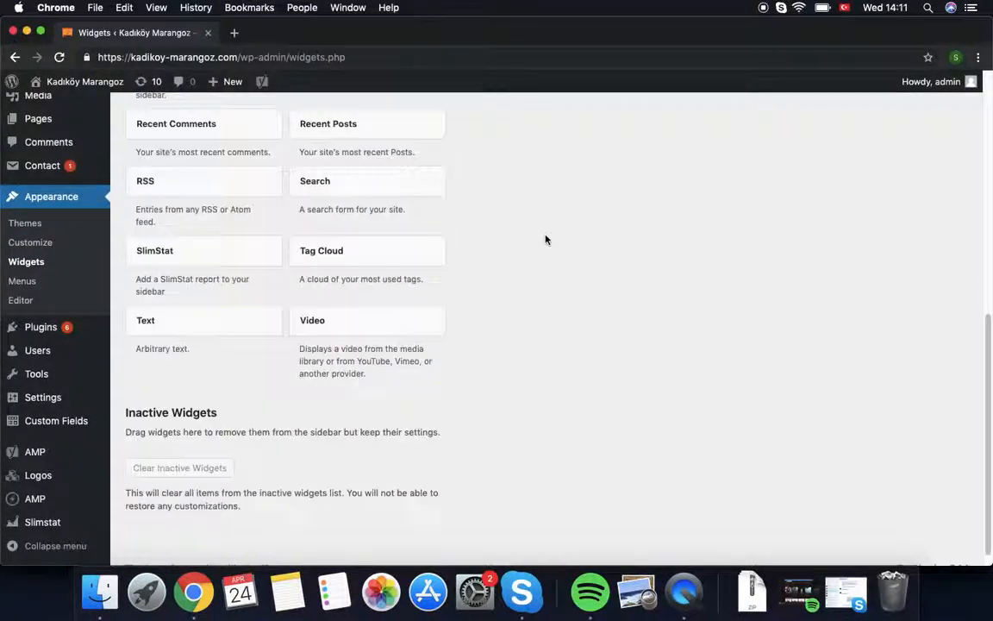
scroll(545, 238, "up", 5)
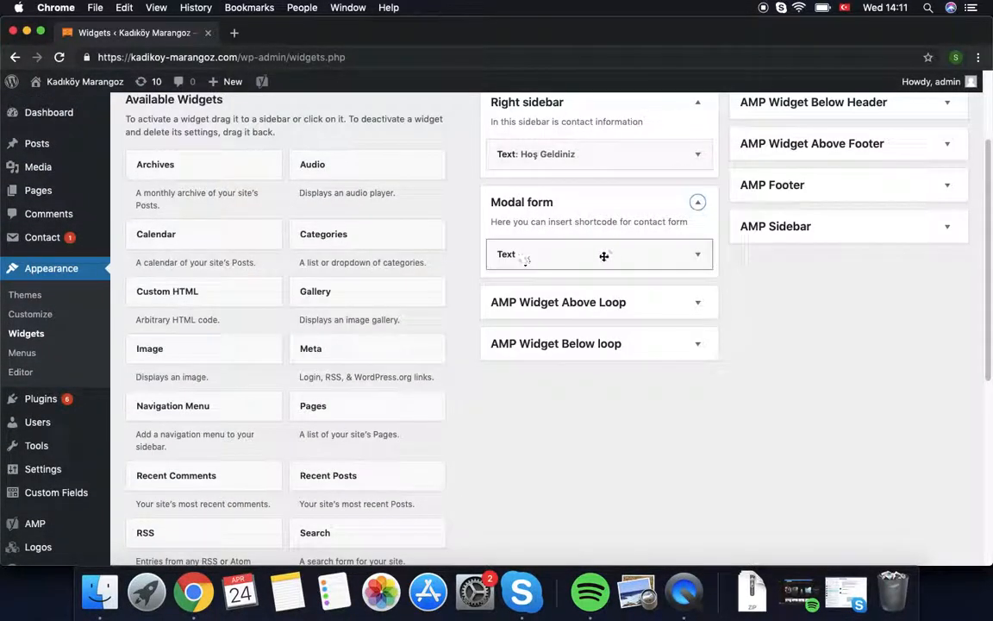
left_click(689, 256)
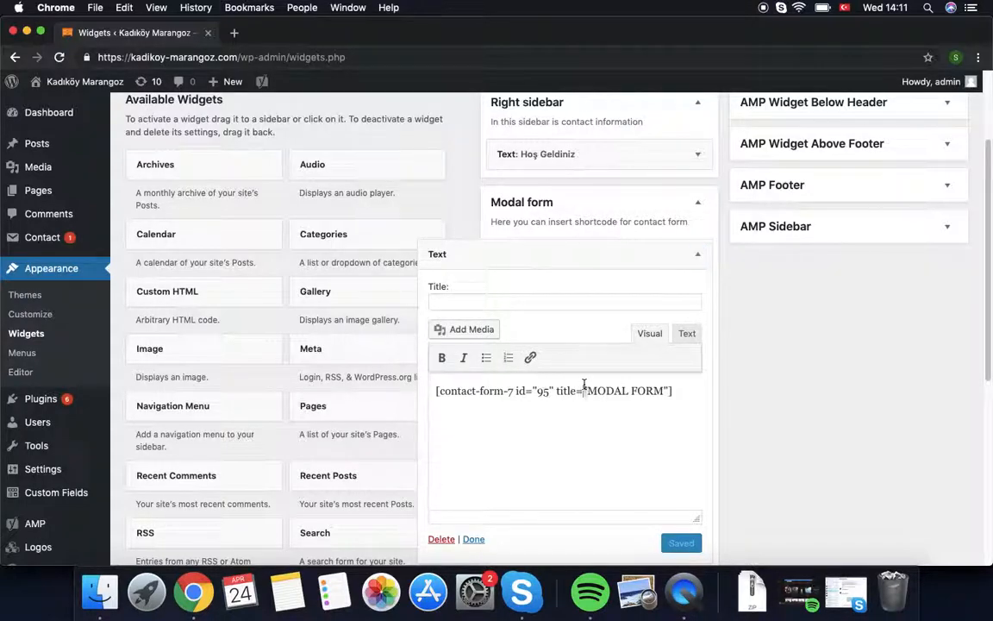
triple_click(584, 384)
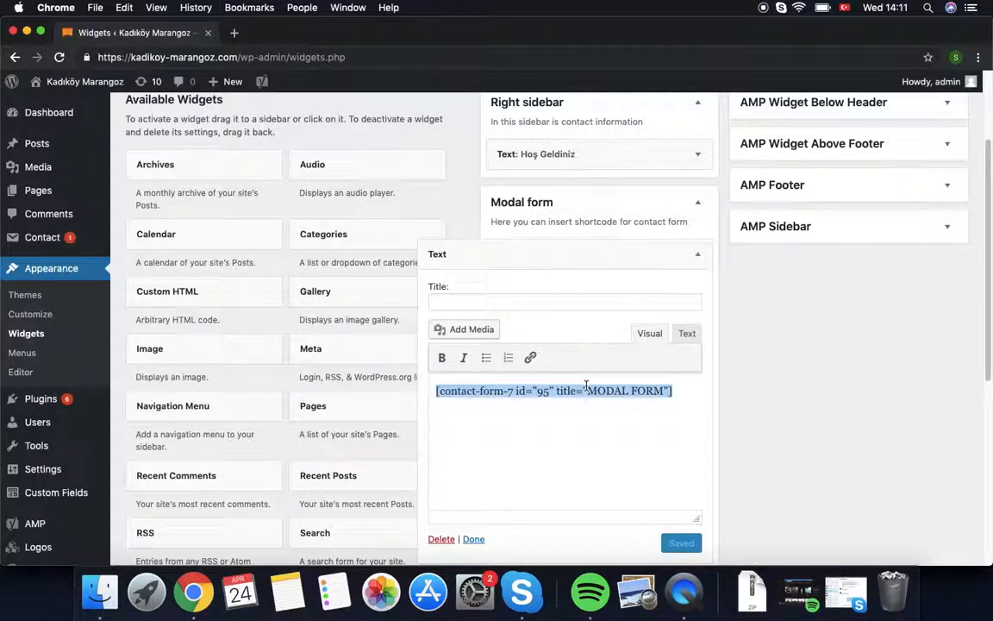
left_click(586, 385)
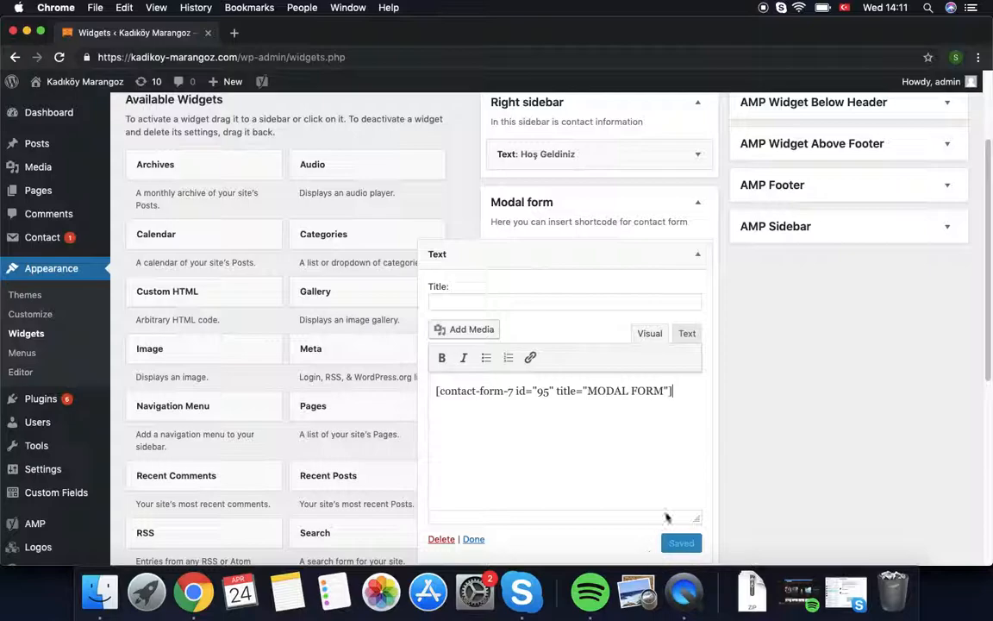
left_click(698, 254)
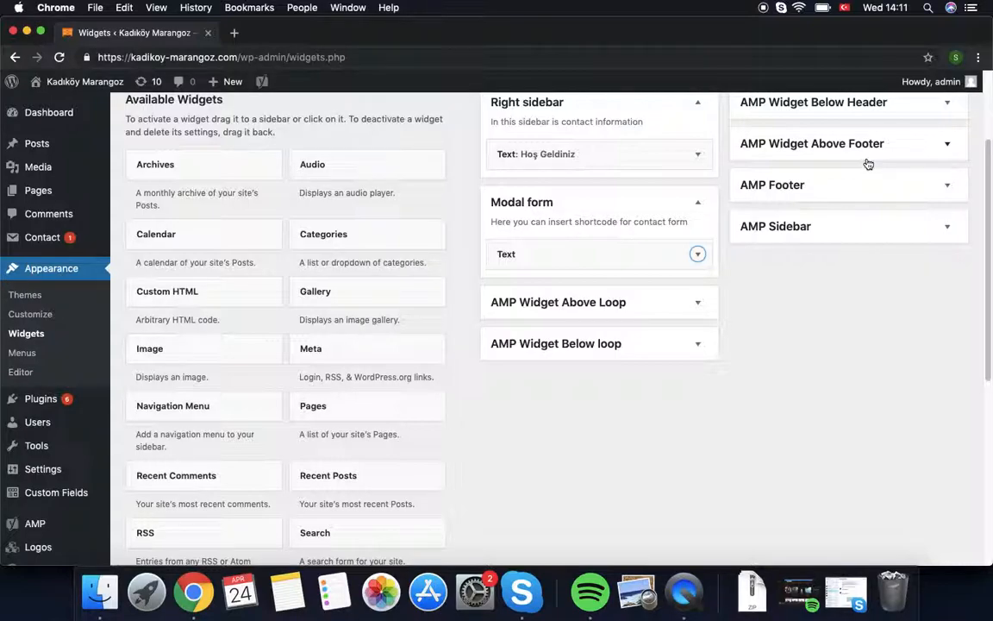
Step: Go to the All Pages list
mouse_move(31, 190)
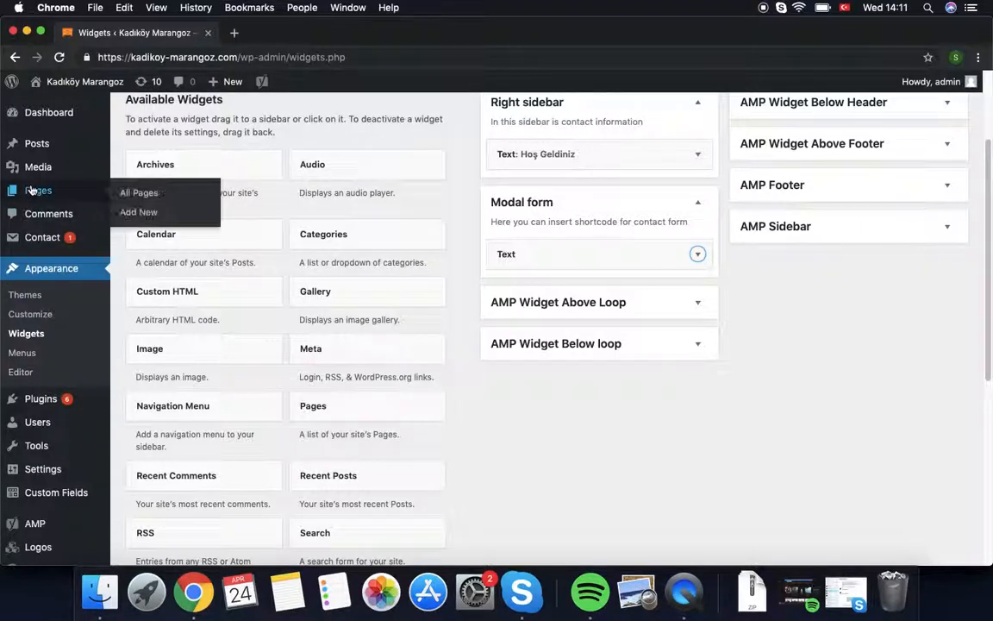
left_click(140, 193)
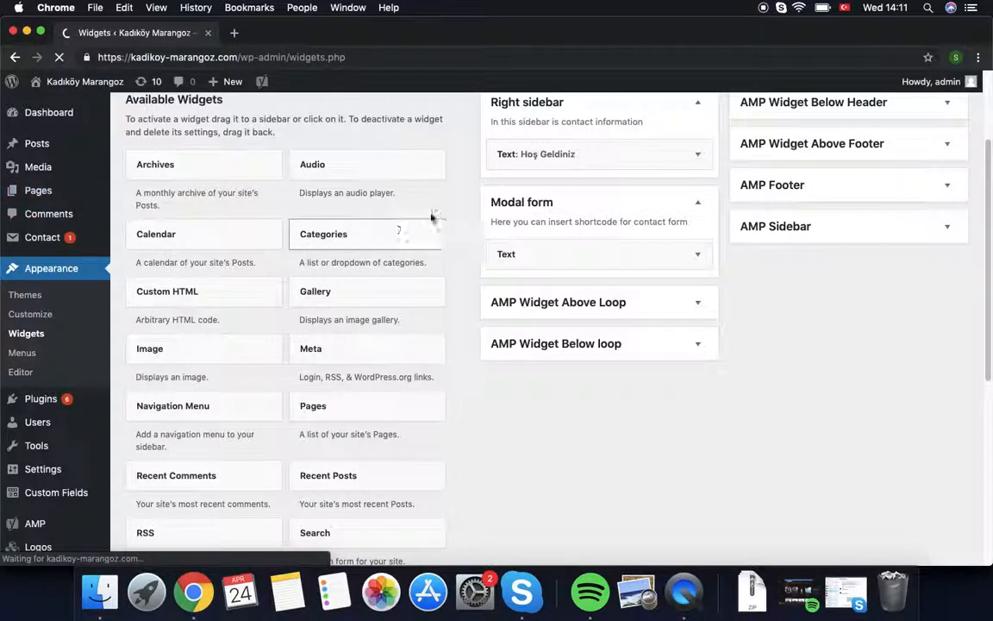